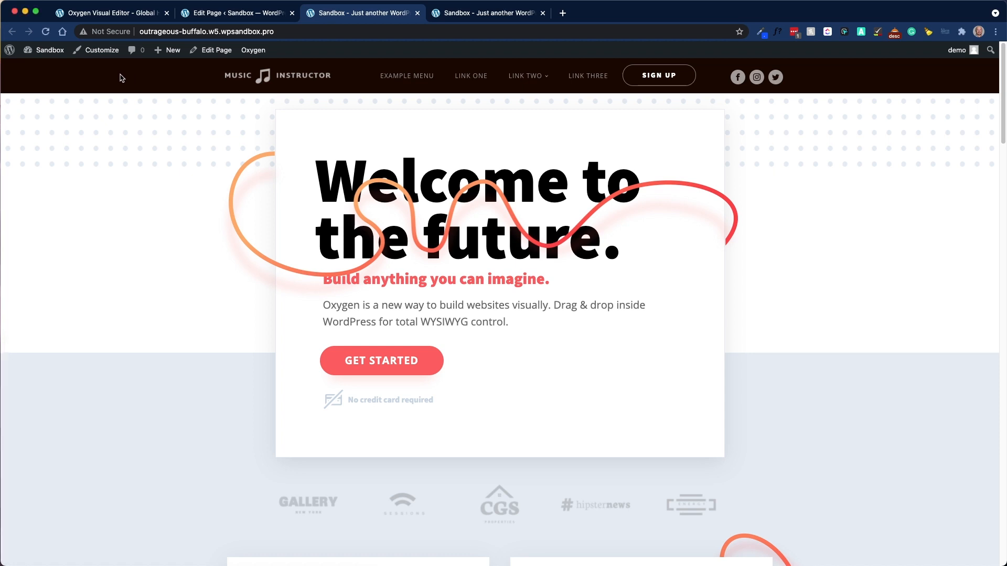
Check the keyboard focus order on the Sandbox front page without a skip link, from the header logo to the Get Started button.
key(Tab)
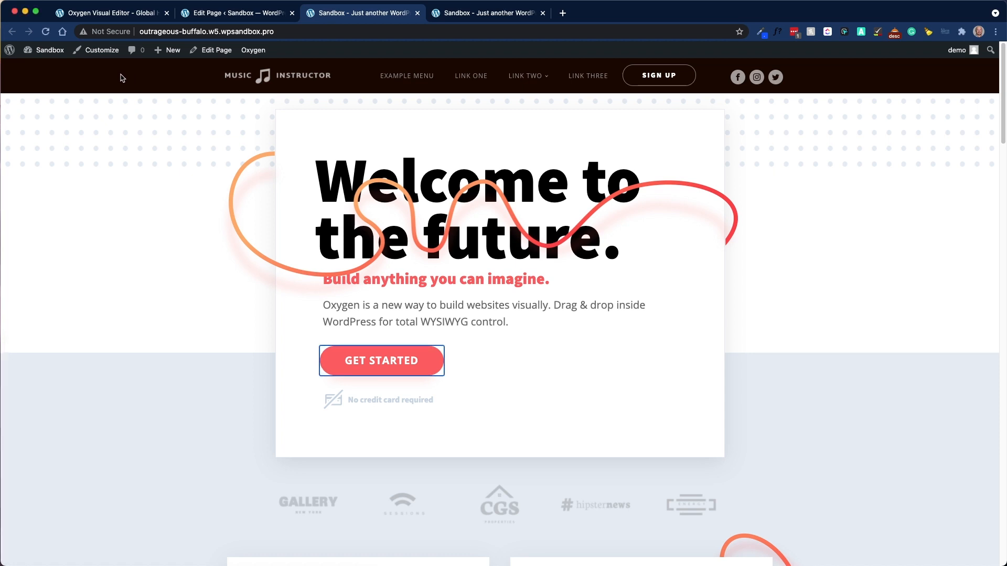
click(128, 62)
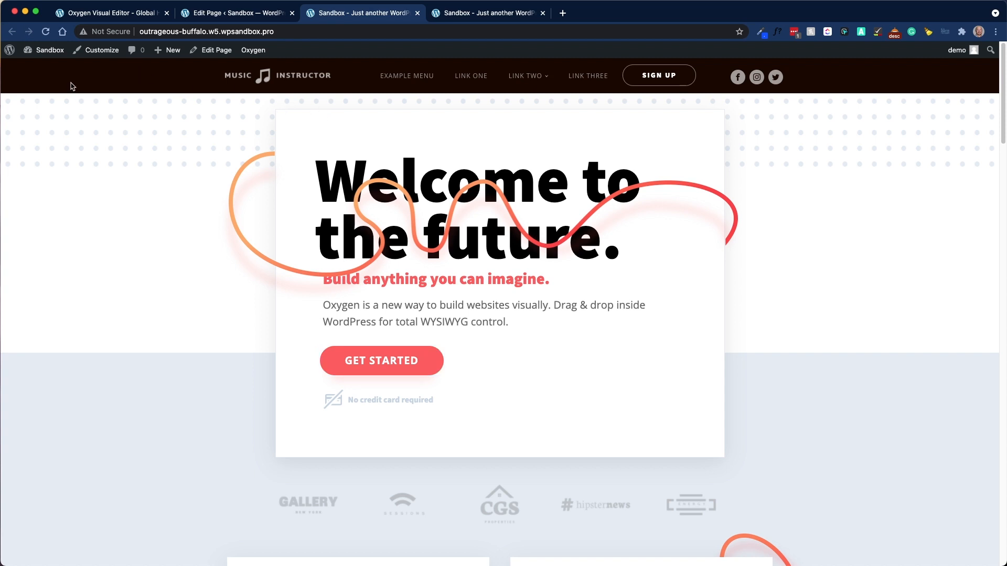
key(Tab)
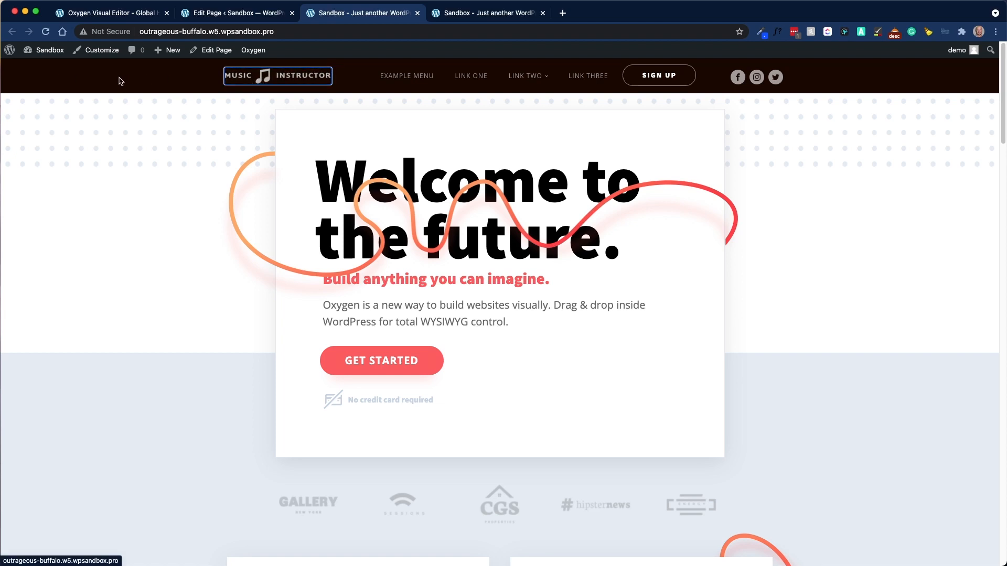
key(Tab)
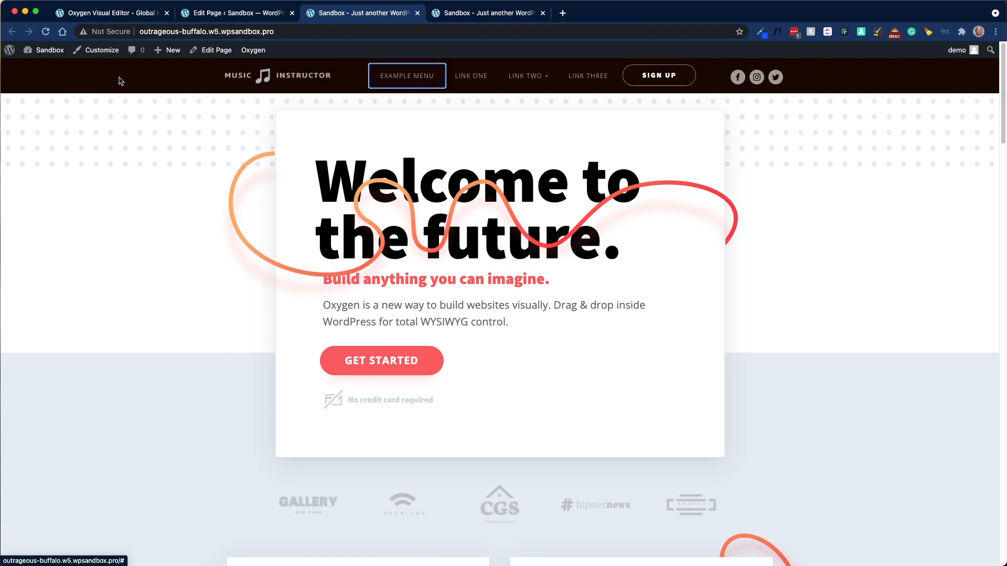
key(Tab)
key(Tab)
key(Tab)
key(Tab)
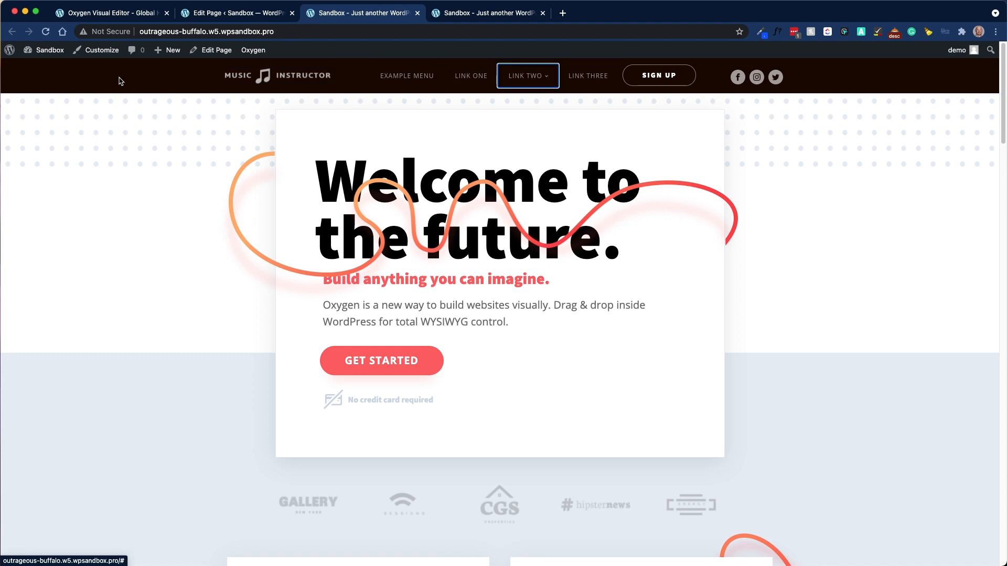
key(Tab)
key(Tab)
key(Tab)
key(Tab)
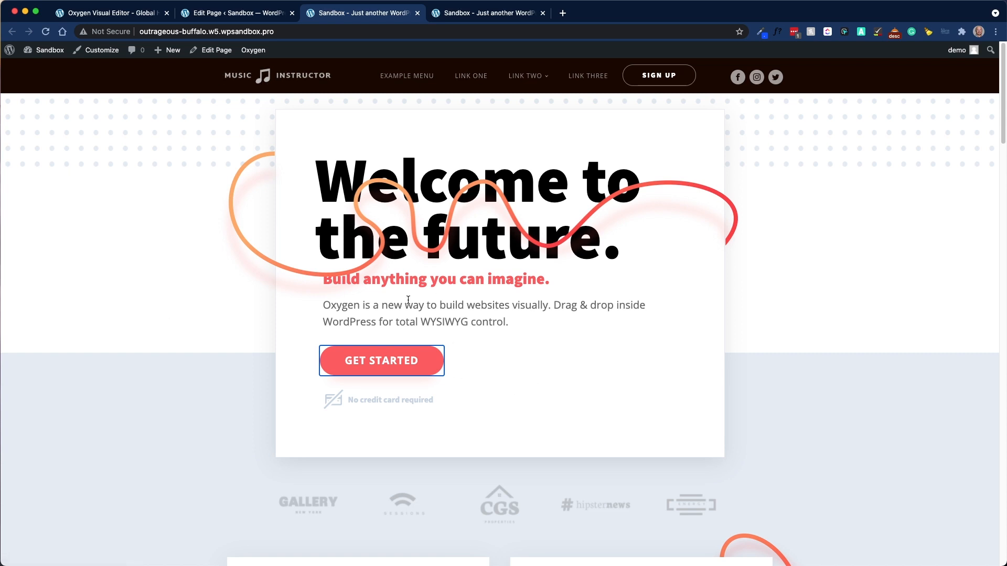
click(75, 79)
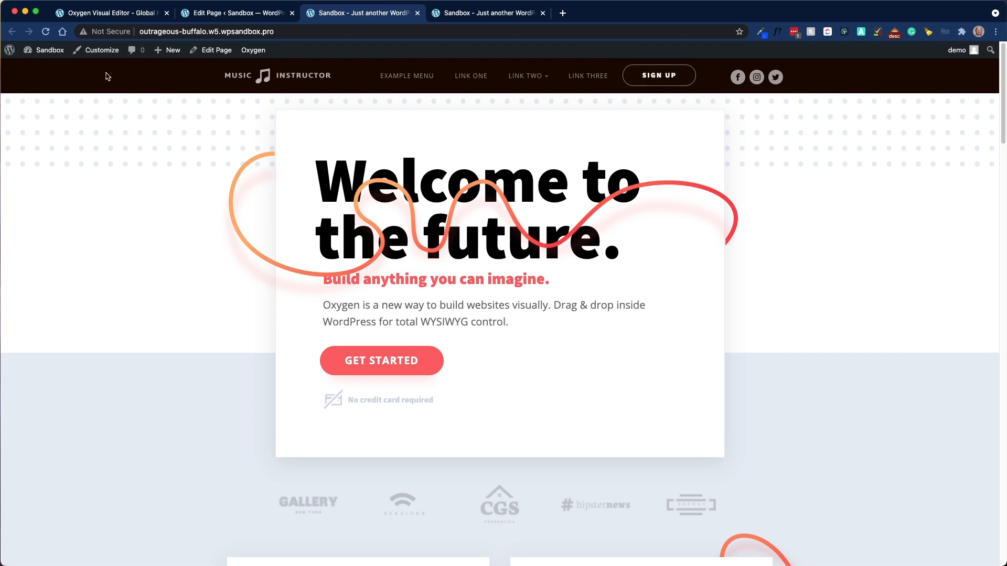
Test the Skip To Content link on the other Sandbox page copy and check where keyboard focus goes in the main content.
click(430, 15)
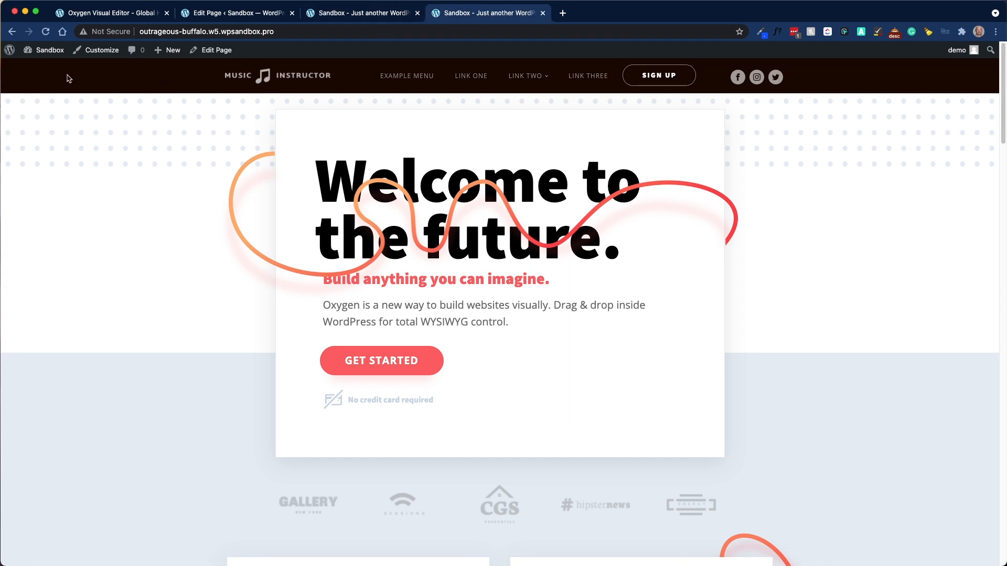
key(Tab)
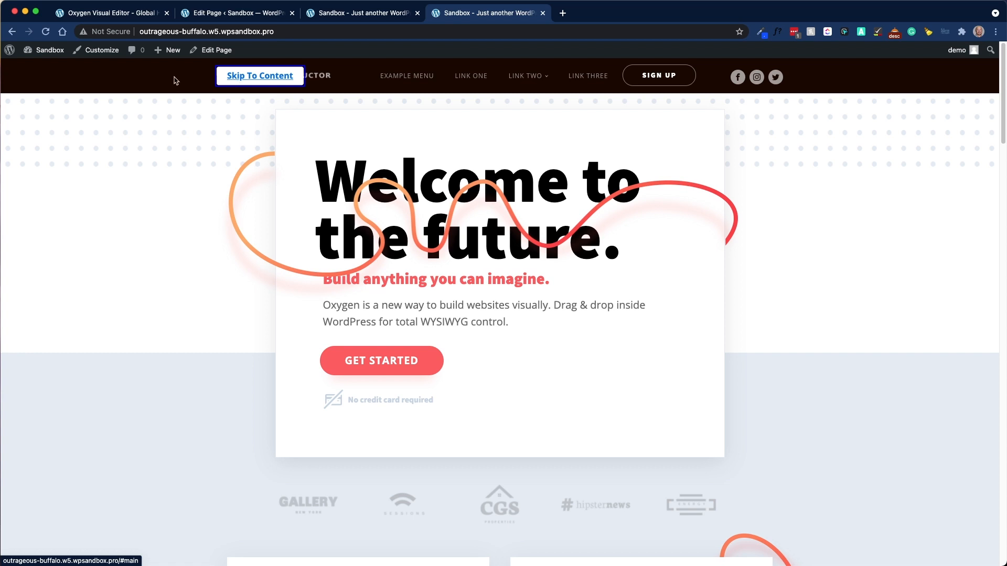
key(Return)
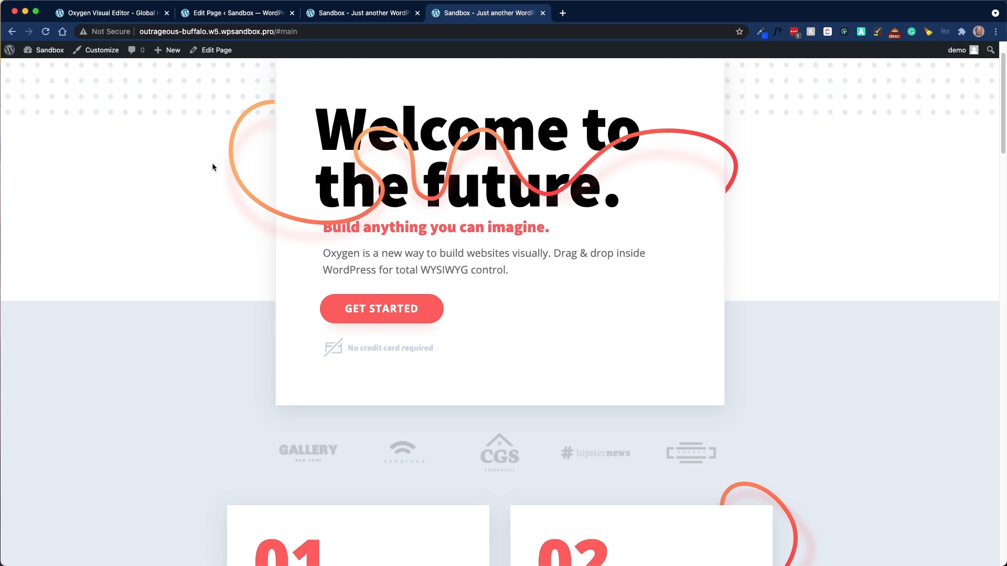
key(Tab)
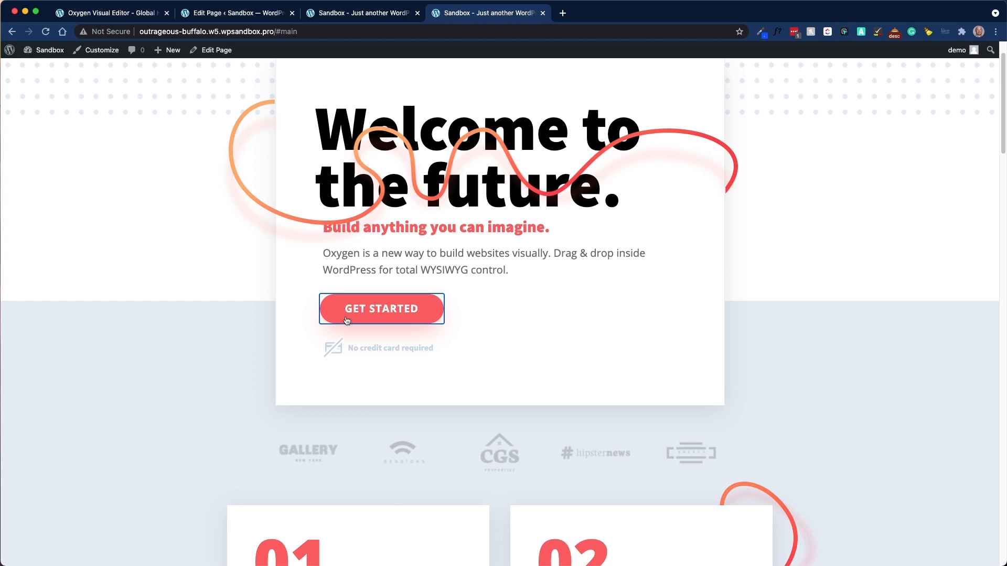
key(Tab)
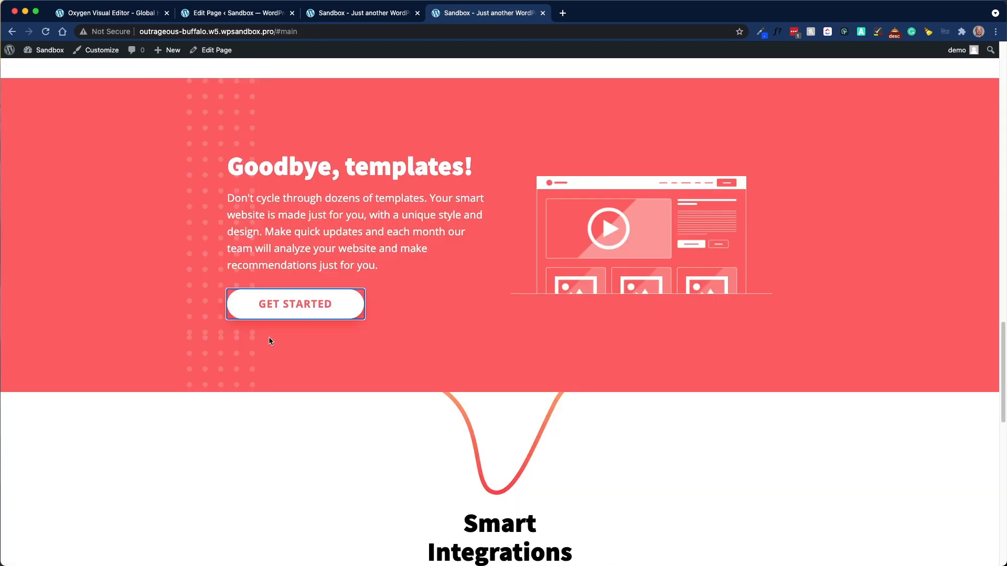
scroll(401, 340, up, 18)
scroll(414, 337, up, 7)
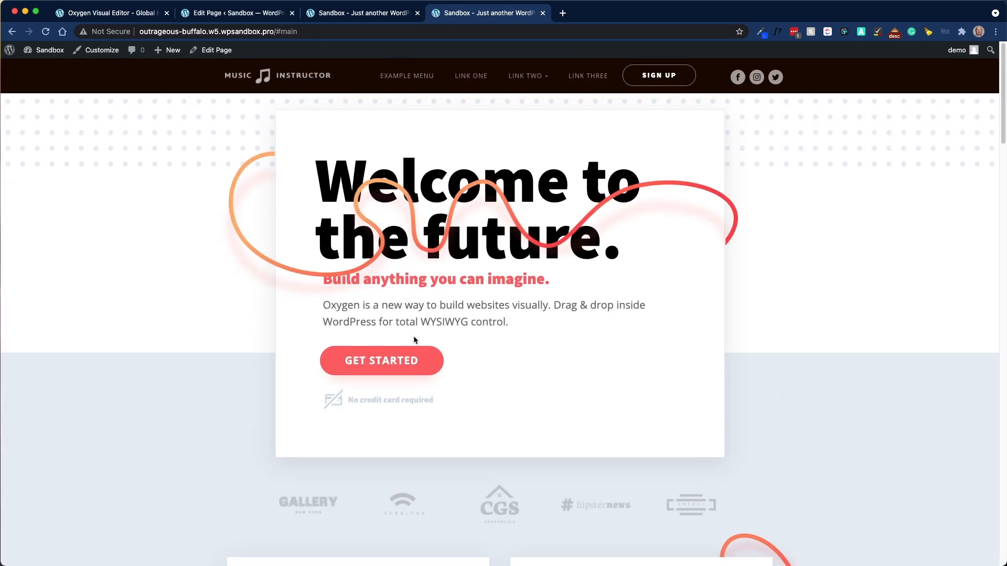
Return to the page copy without the skip link and step focus through every header link again for comparison.
click(362, 14)
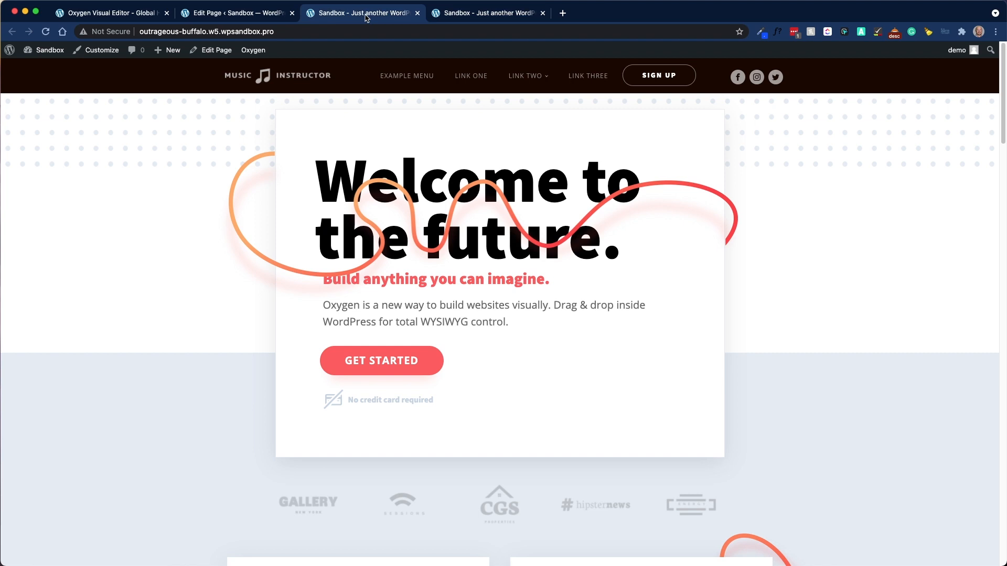
double_click(76, 78)
click(76, 78)
key(Tab)
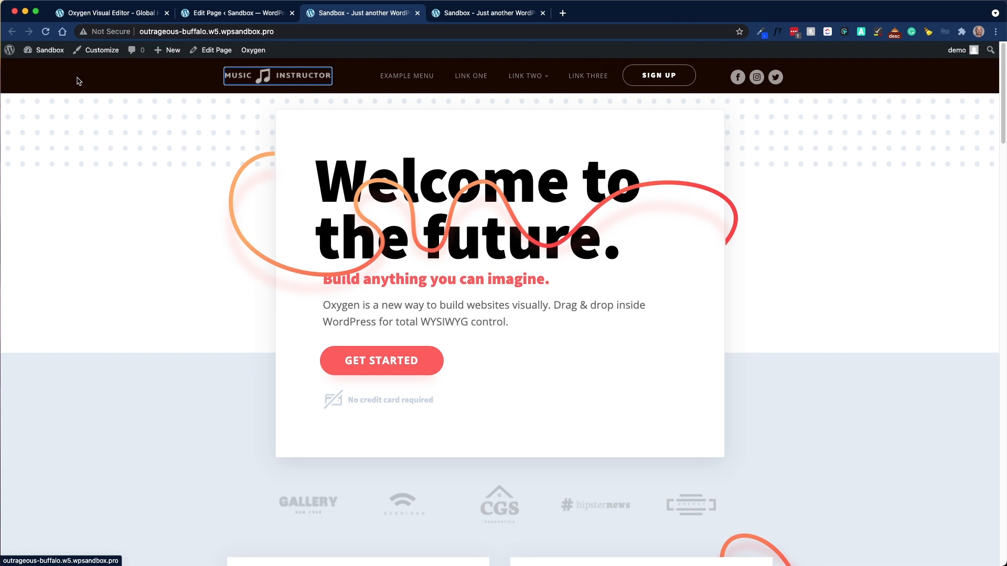
key(Tab)
key(Tab)
key(Tab)
key(Tab)
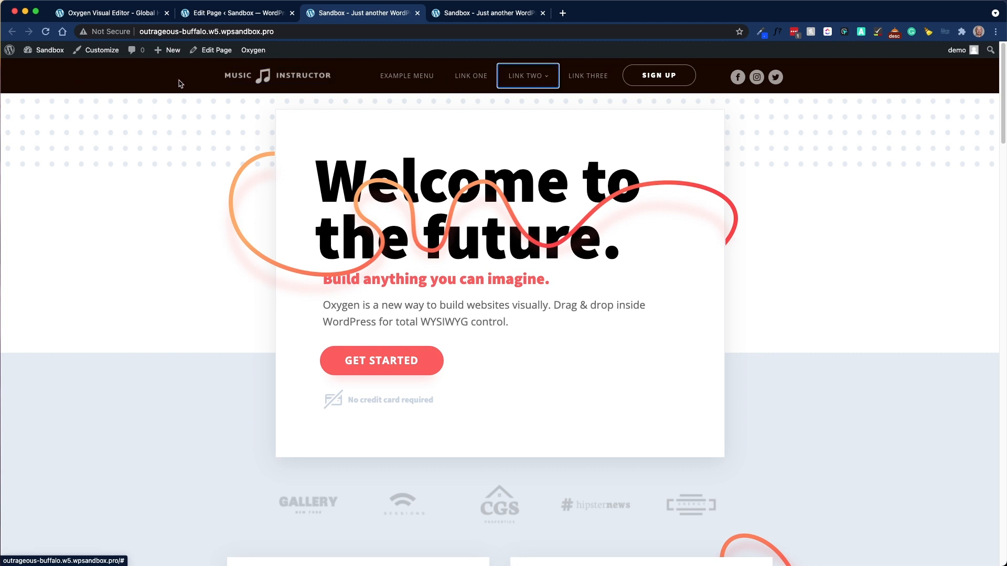
key(Tab)
key(Tab)
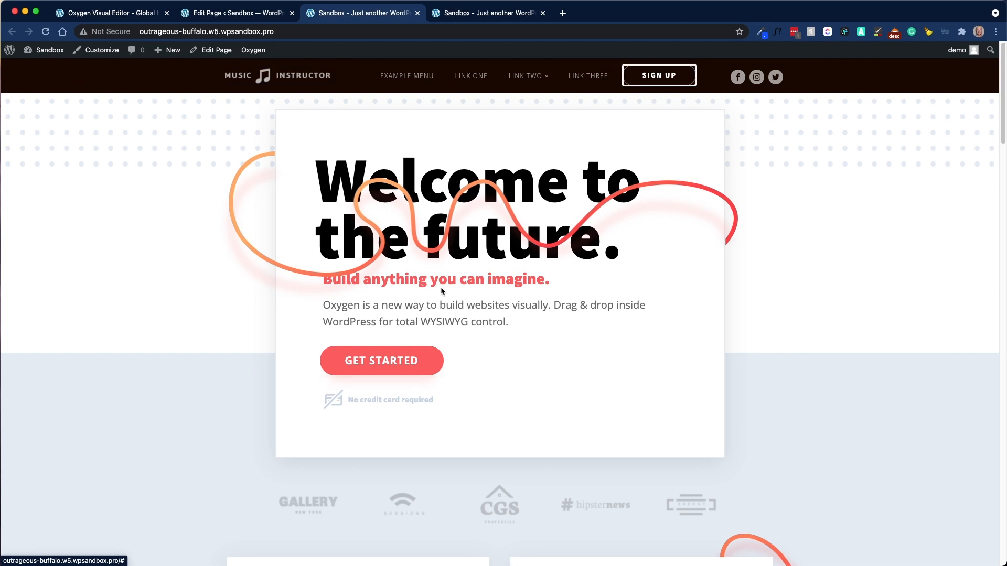
key(Tab)
key(Tab)
key(Tab)
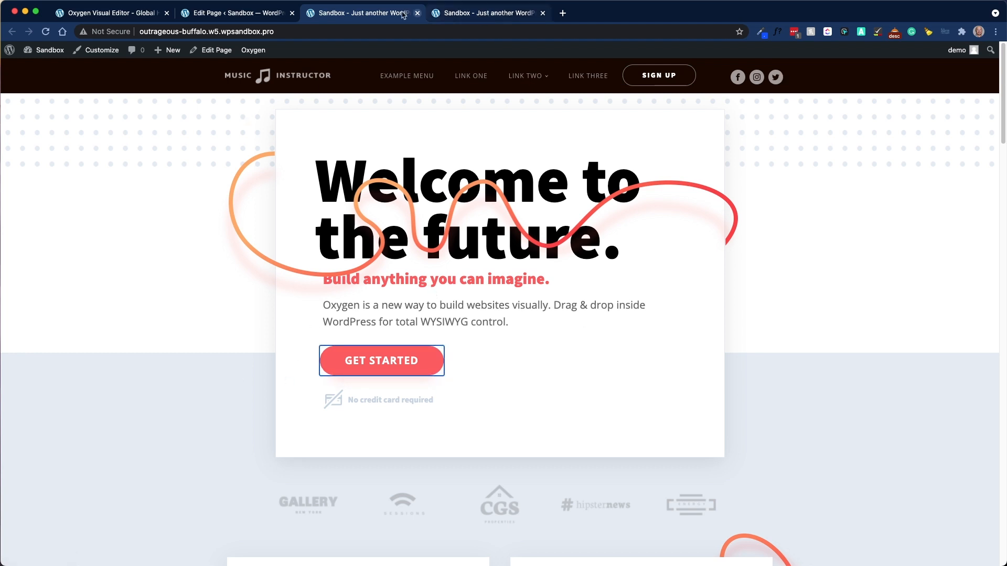
Open the Home page in the Oxygen visual editor from its WordPress edit screen.
click(249, 13)
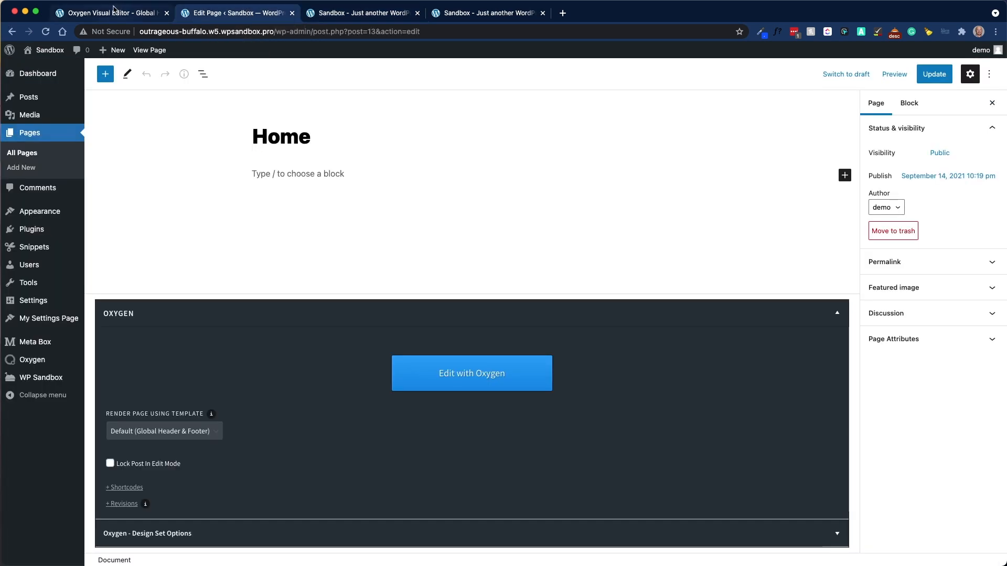
click(484, 14)
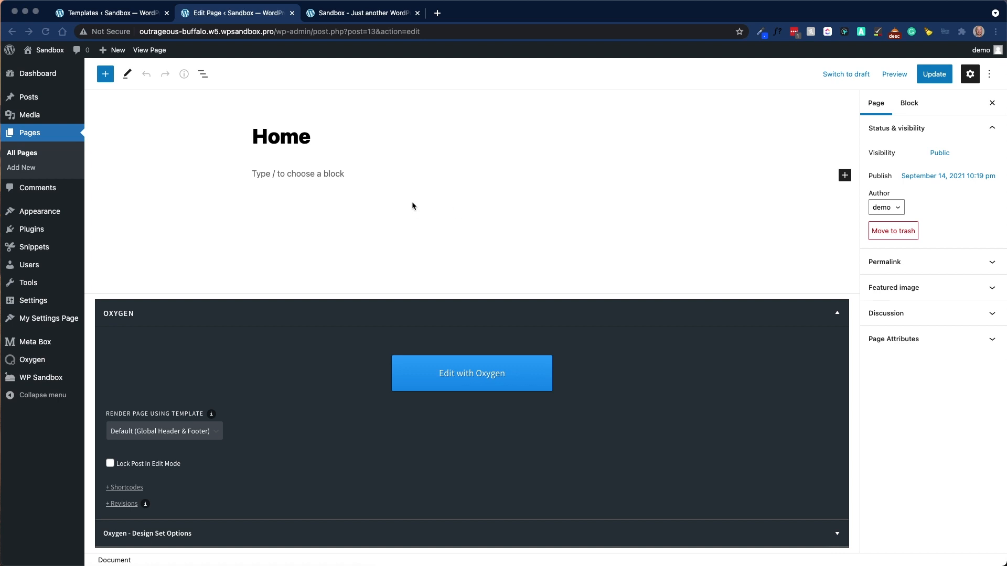
click(411, 217)
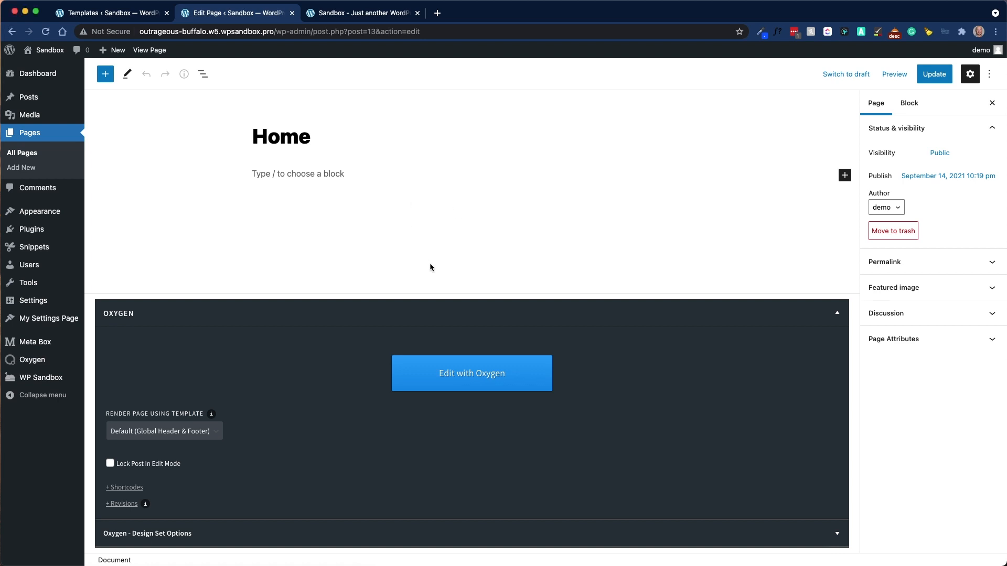
click(478, 378)
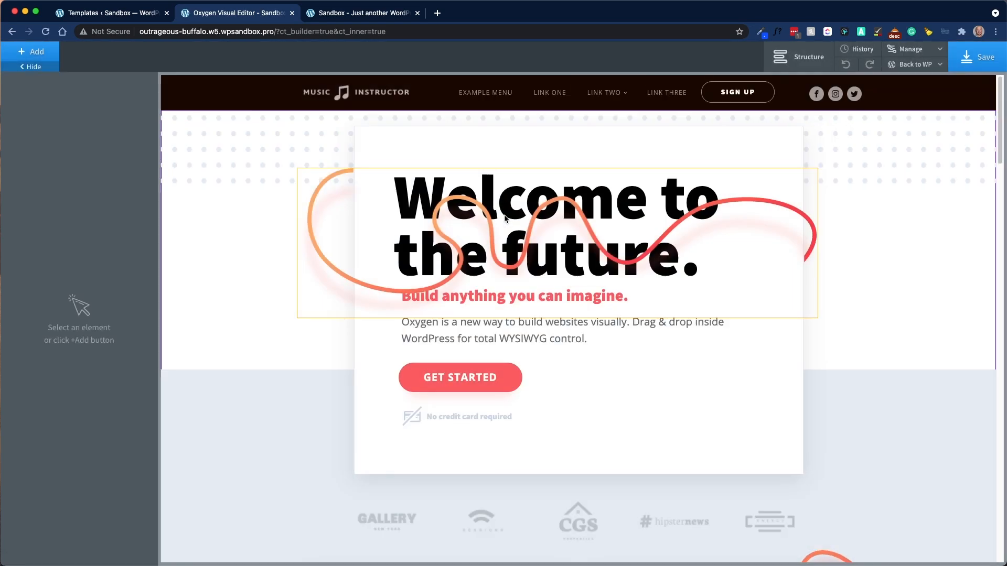
Show the page structure and add a Div directly under Inner Content.
click(788, 69)
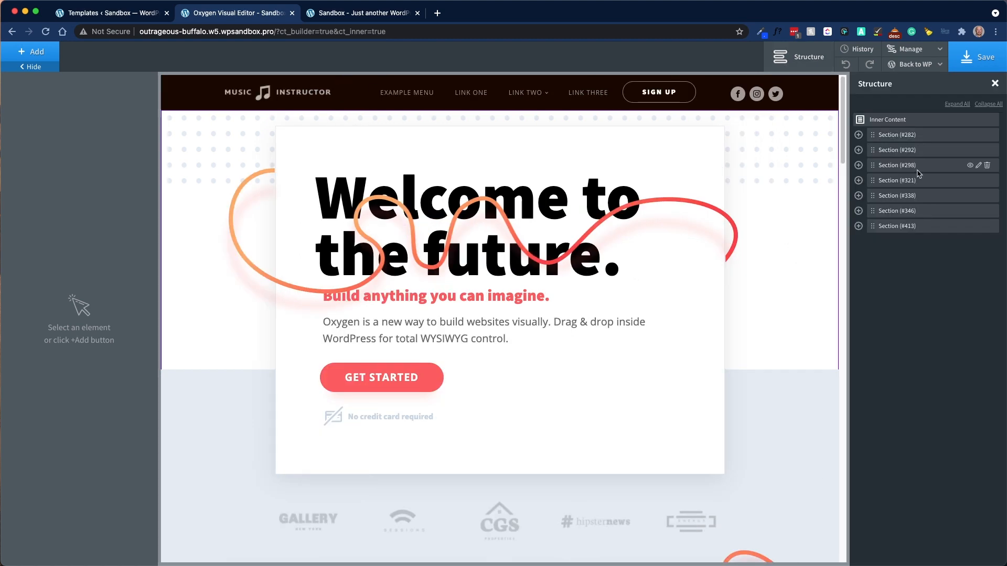
click(911, 122)
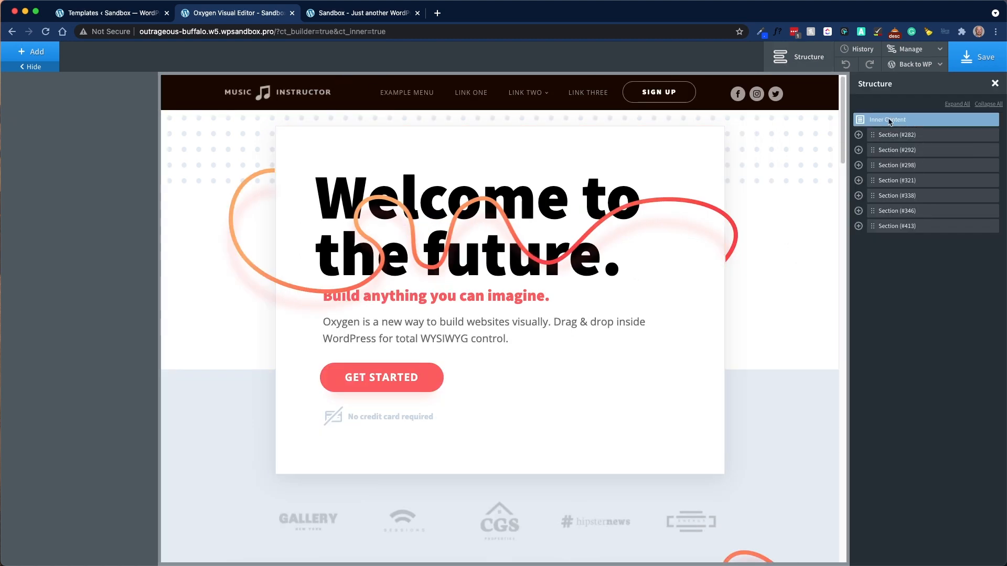
click(33, 52)
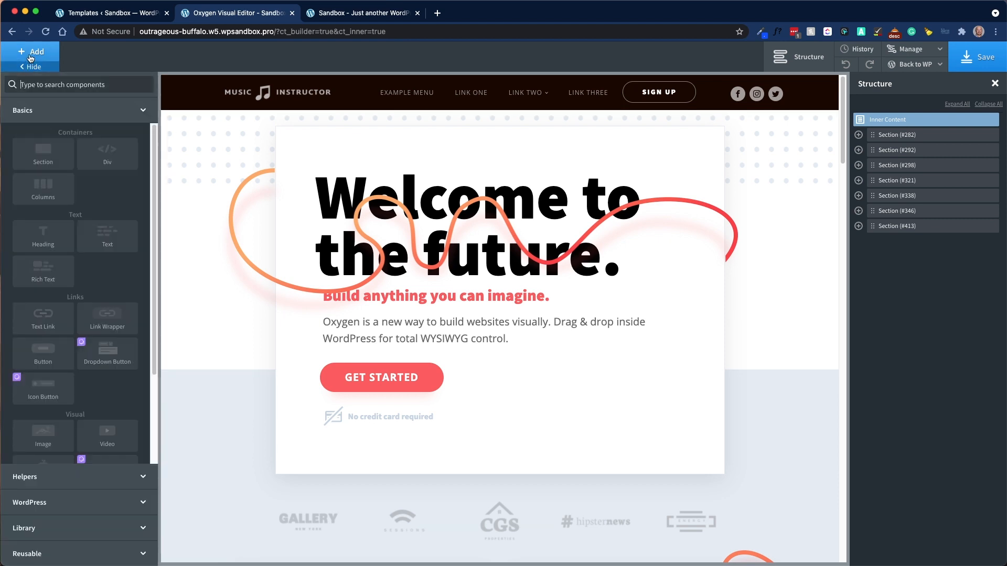
click(115, 165)
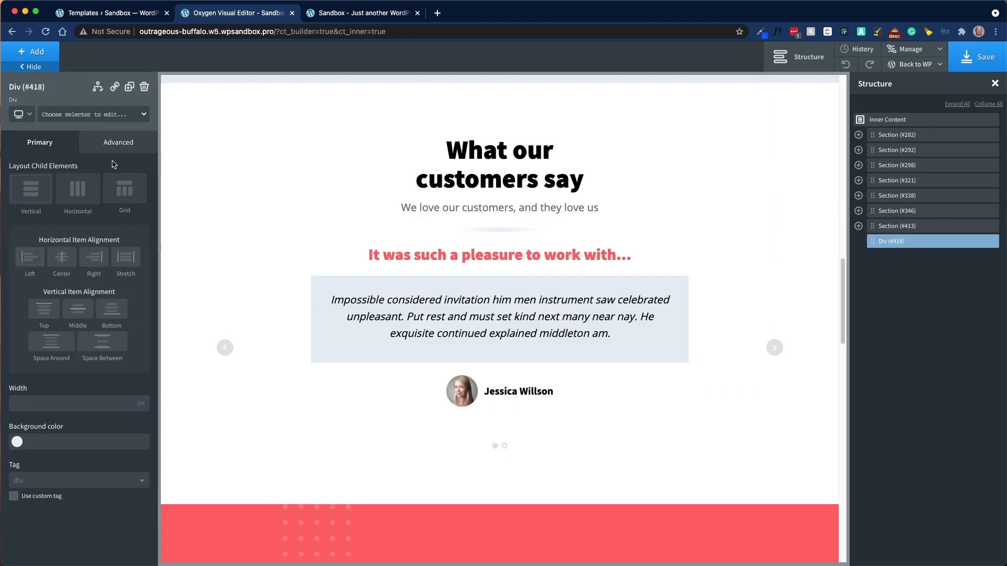
Change the new Div's ID to main.
click(76, 115)
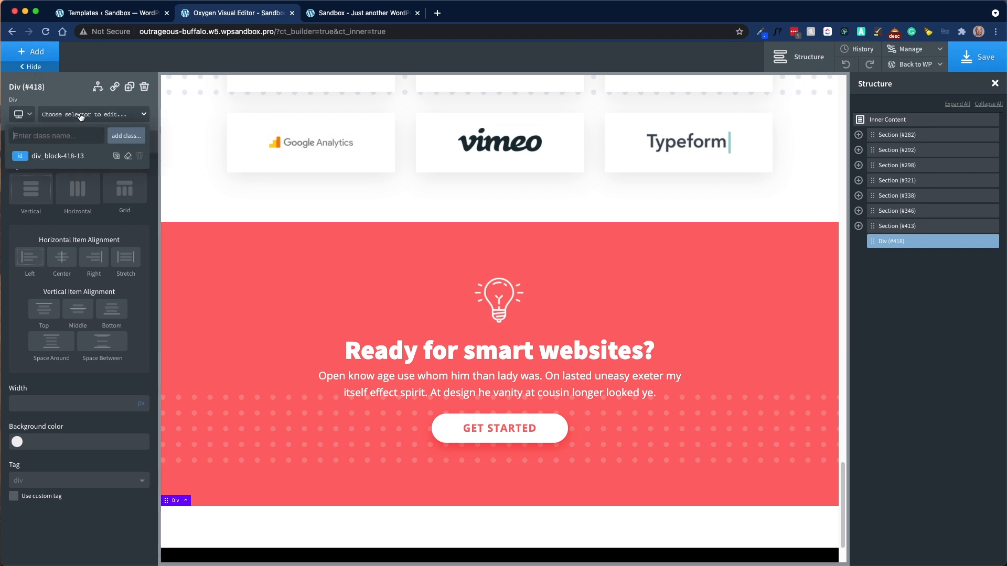
click(44, 154)
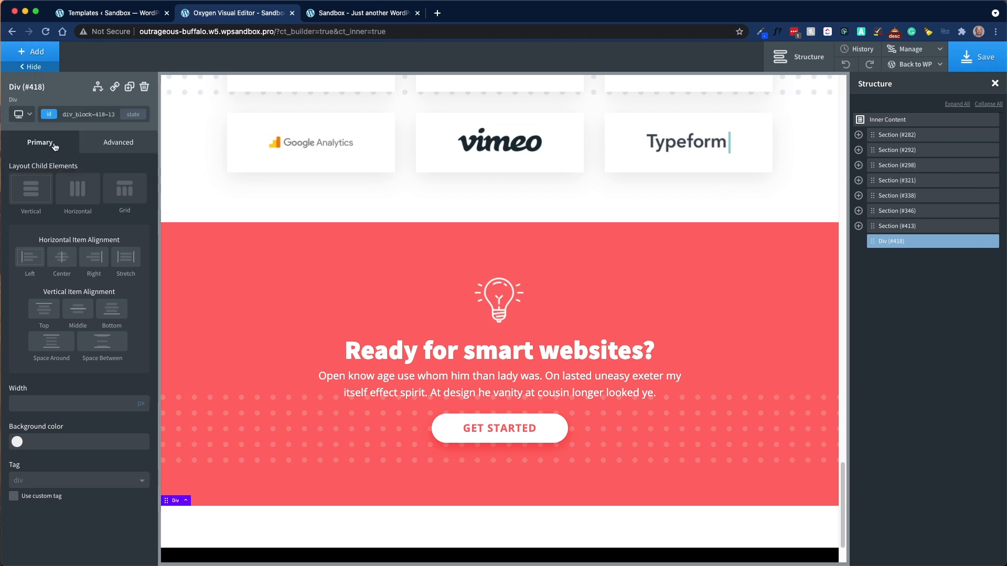
click(87, 114)
click(87, 114)
key(BackSpace)
key(BackSpace)
key(BackSpace)
key(BackSpace)
key(BackSpace)
key(BackSpace)
key(BackSpace)
key(BackSpace)
text(main)
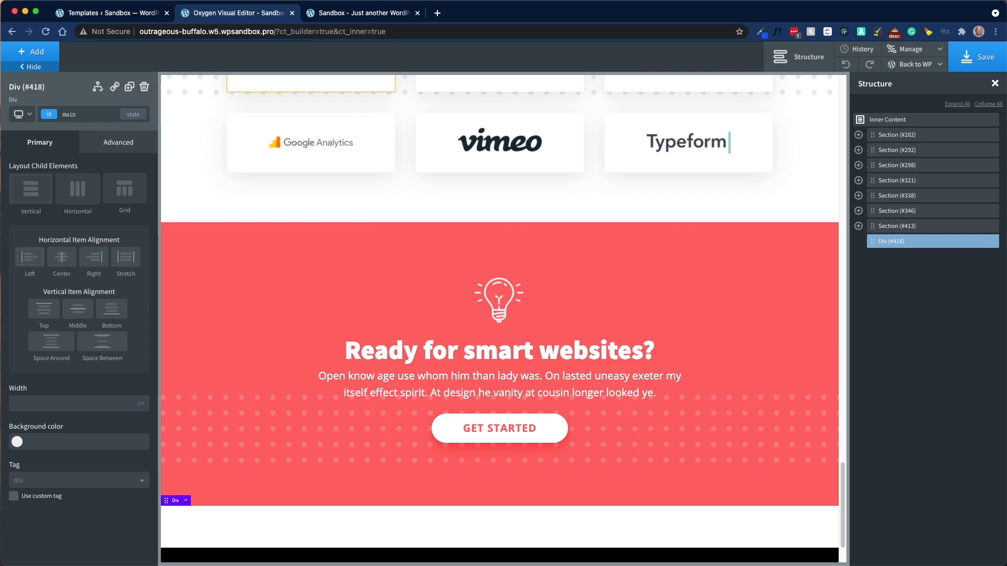
click(90, 146)
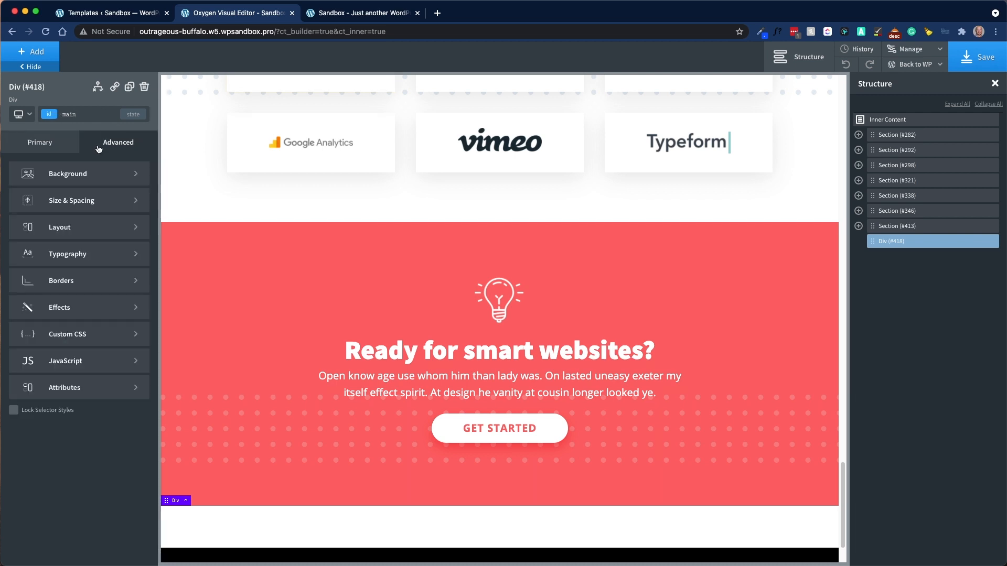
click(55, 148)
click(93, 113)
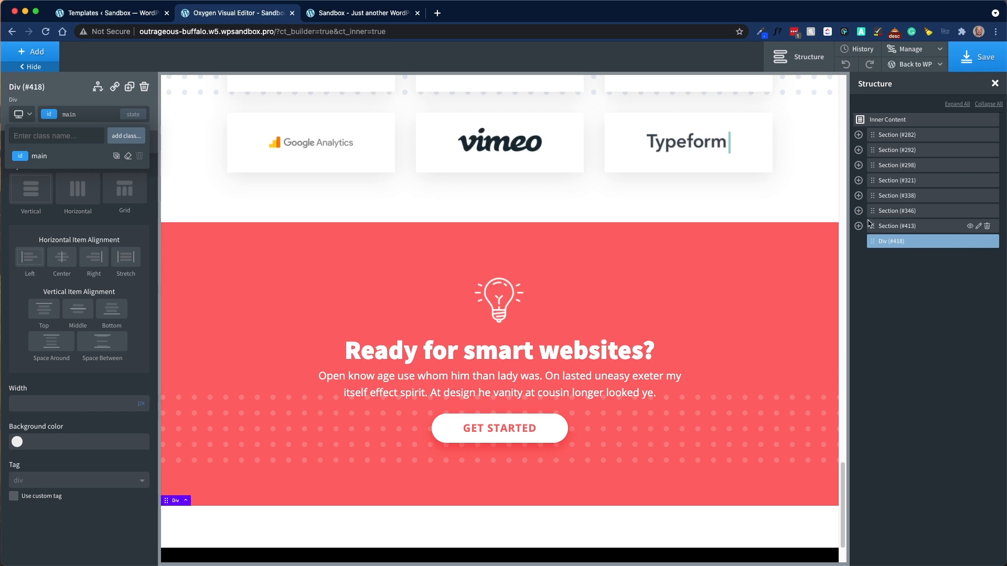
Nest all page sections inside the new Div in the structure tree, keeping their original order.
drag(873, 226, 917, 250)
drag(872, 210, 905, 228)
drag(873, 196, 903, 202)
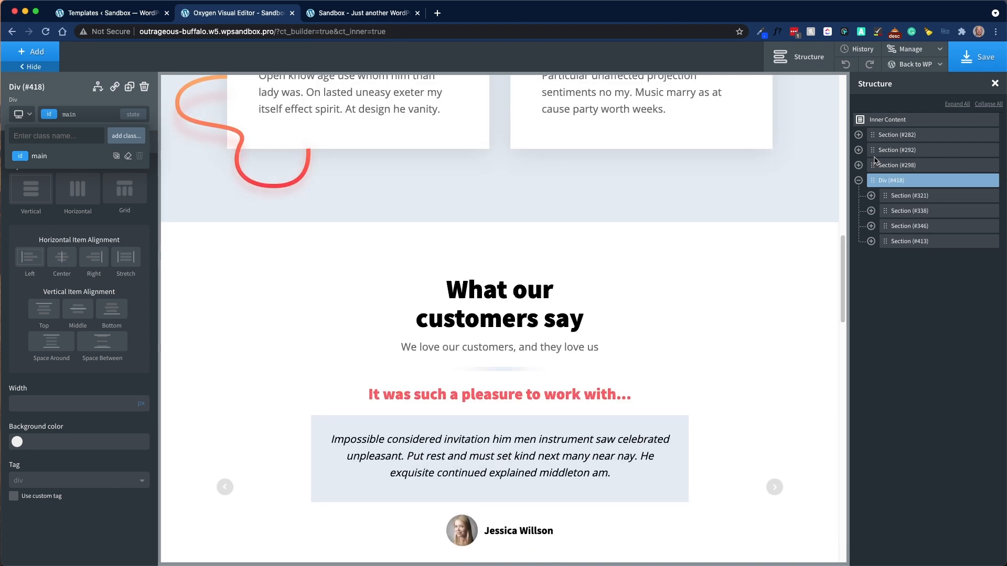
drag(873, 165, 905, 151)
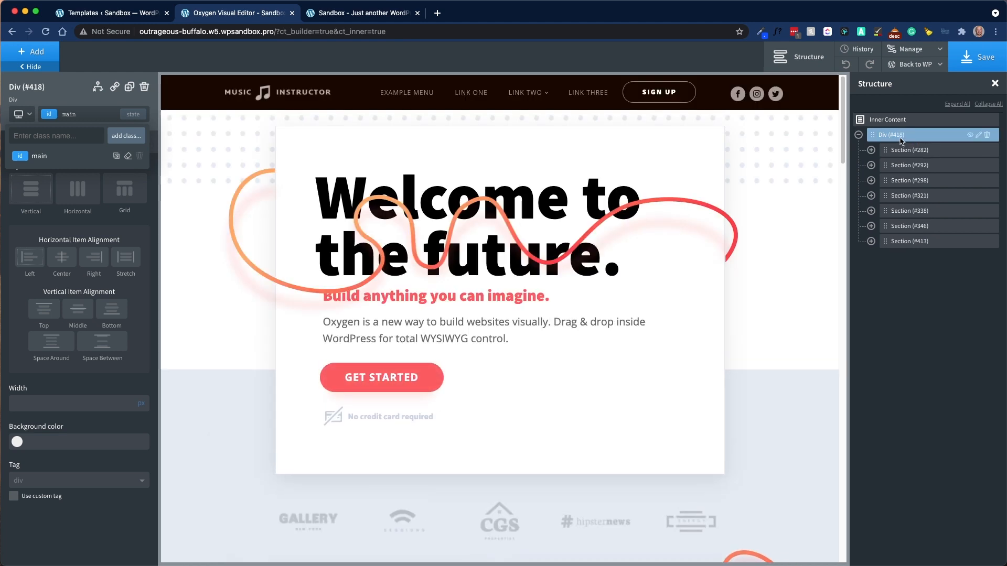
Rename the Div that wraps the sections to Main in the structure tree.
click(979, 136)
click(923, 199)
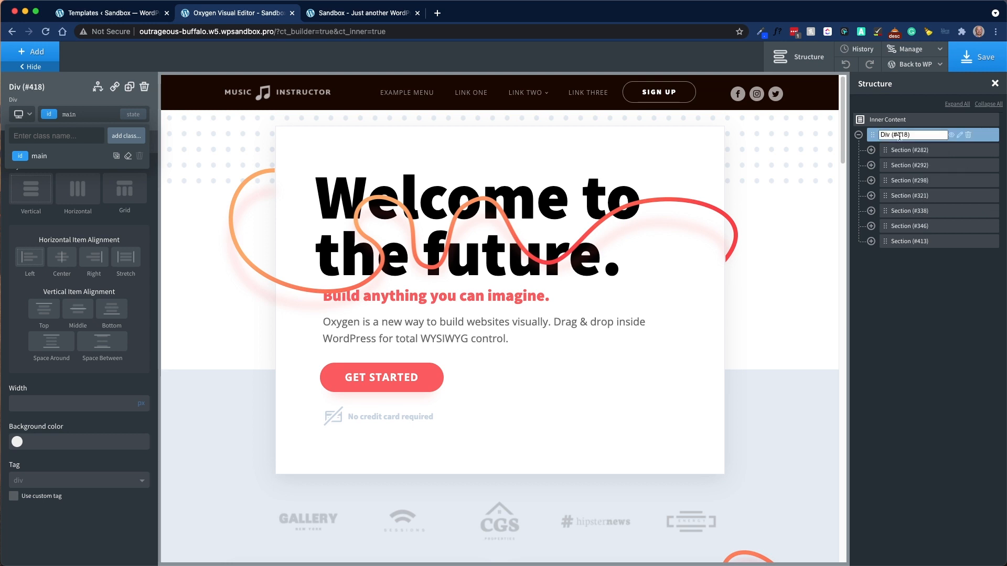
triple_click(905, 135)
text(Main)
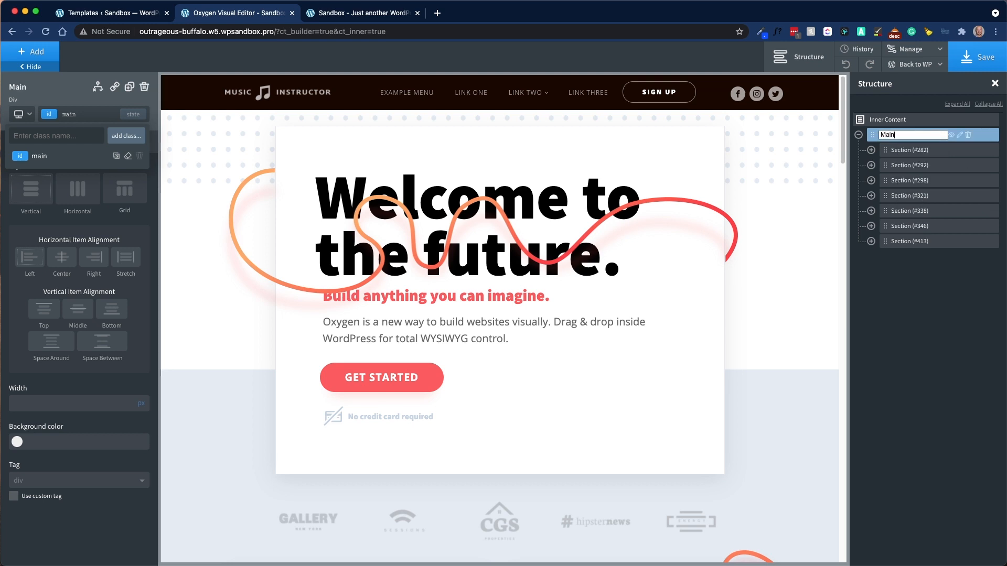
Add a custom attribute named role with value main to the Main Div, apply it, and save the page.
key(Return)
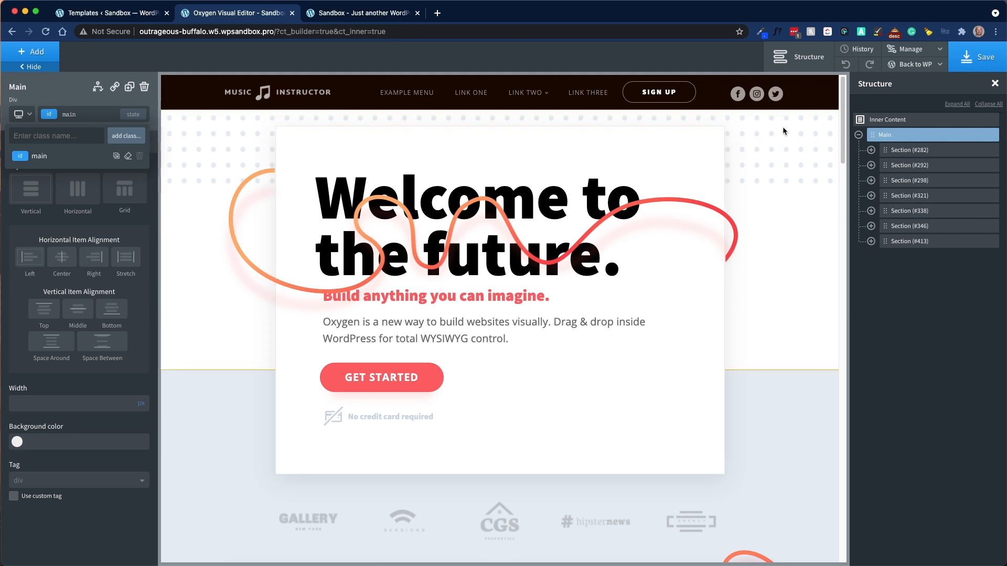
click(150, 219)
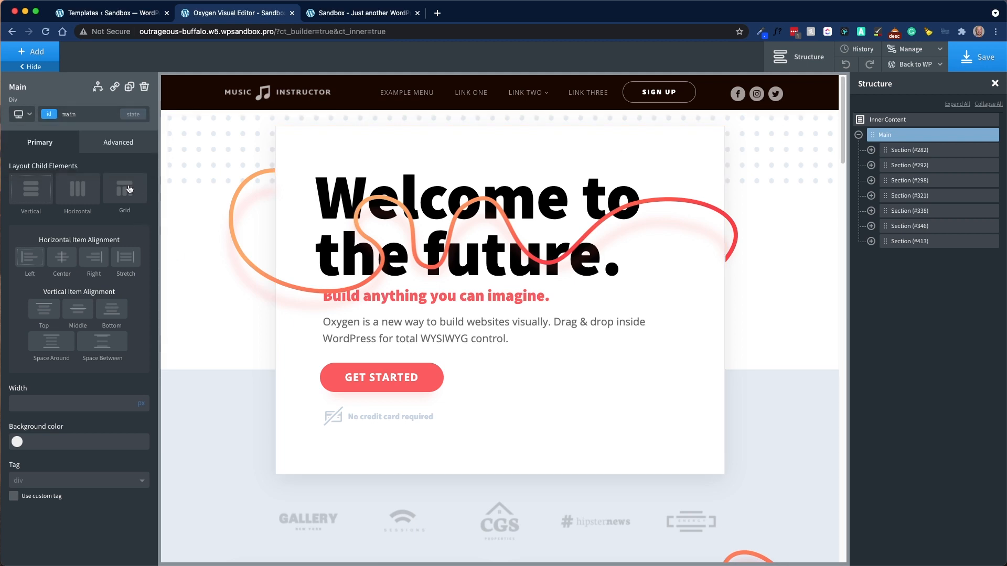
click(109, 149)
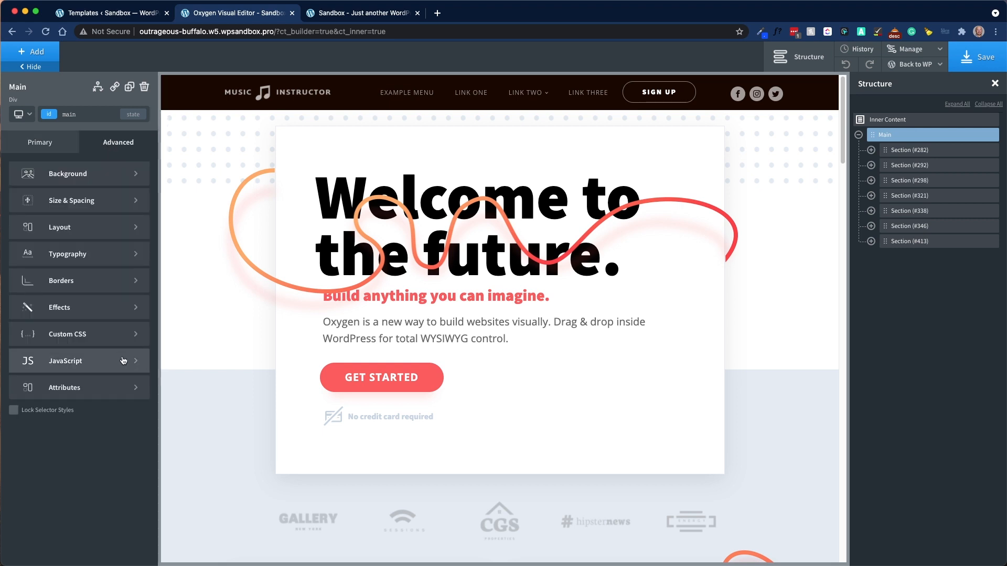
click(116, 387)
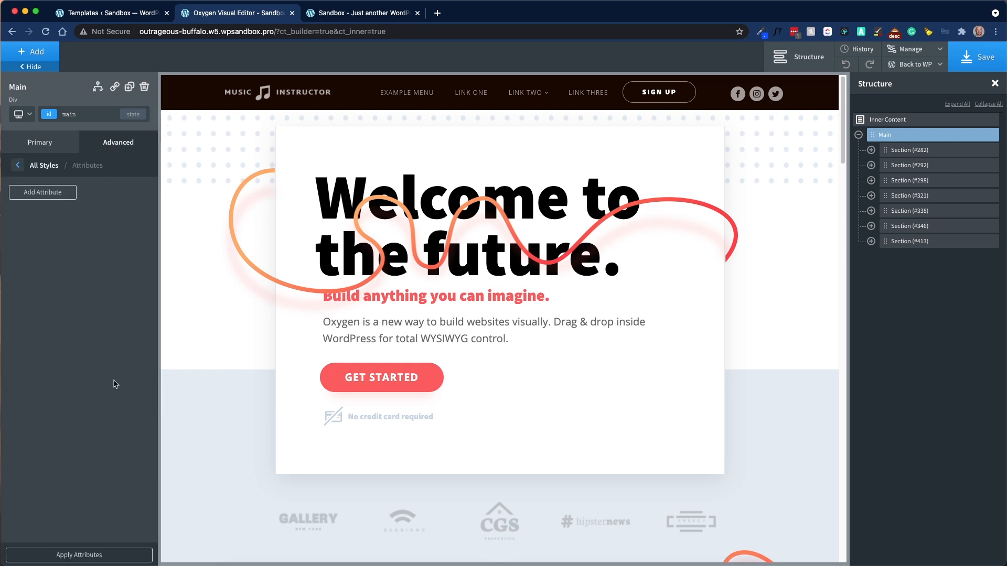
click(51, 197)
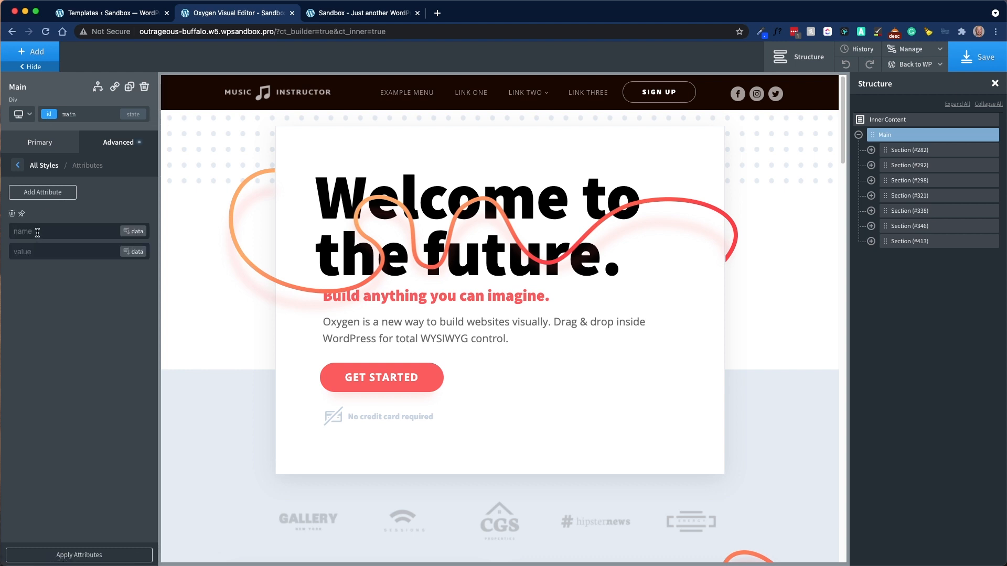
text(main)
click(111, 560)
click(975, 67)
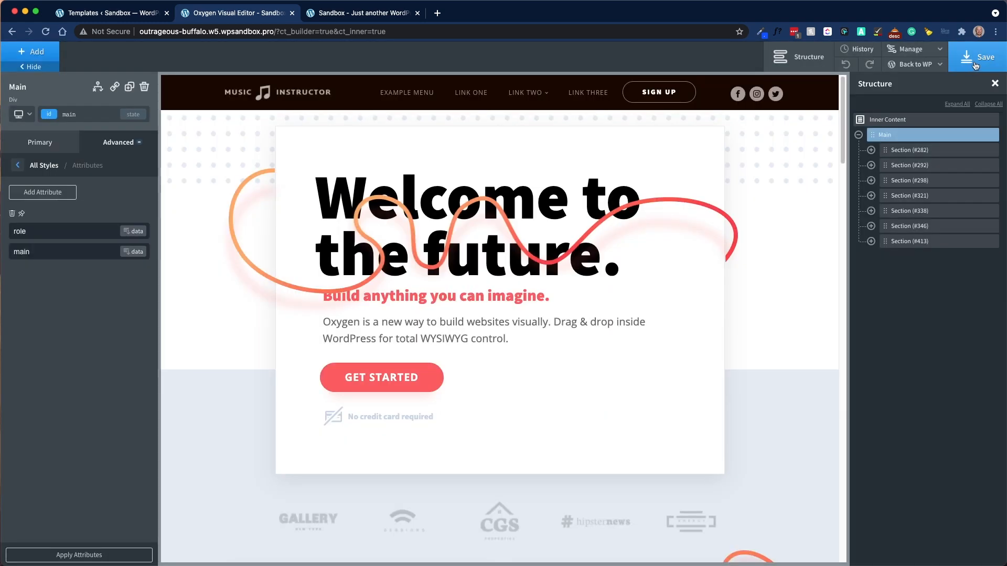
Return to the WordPress admin, reopen the Home page in Oxygen, and select the Main Div in the expanded structure tree.
mouse_move(928, 65)
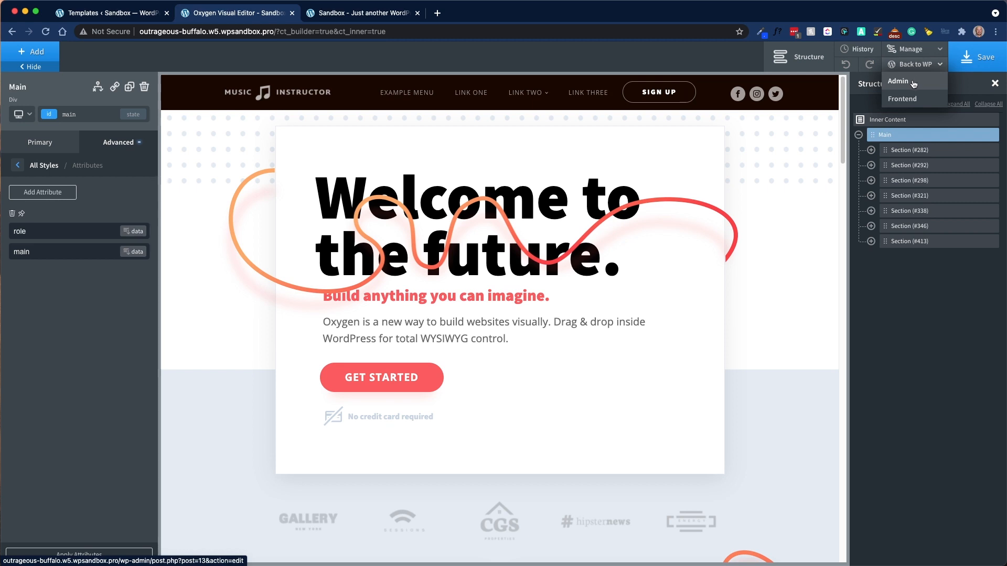
click(913, 84)
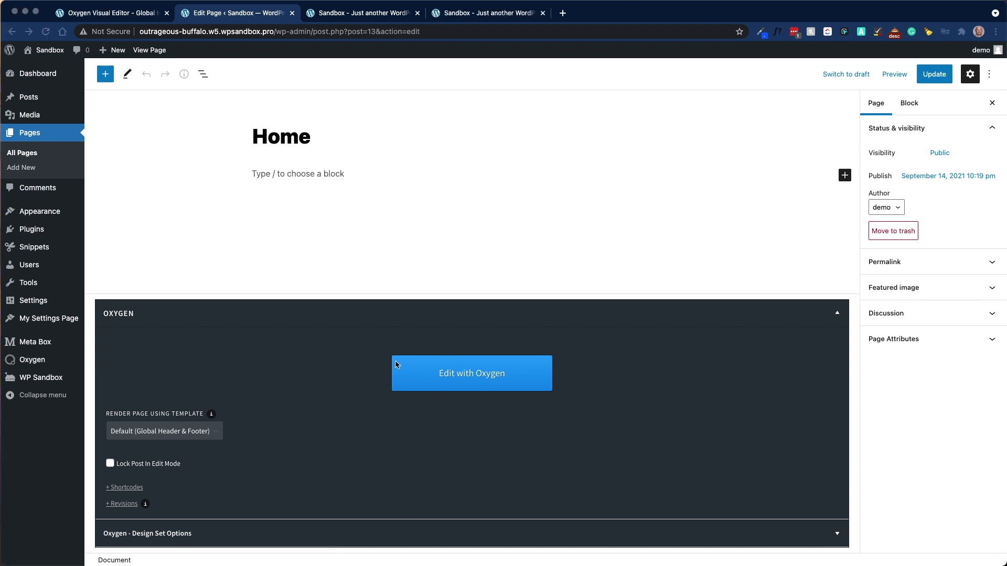
click(486, 386)
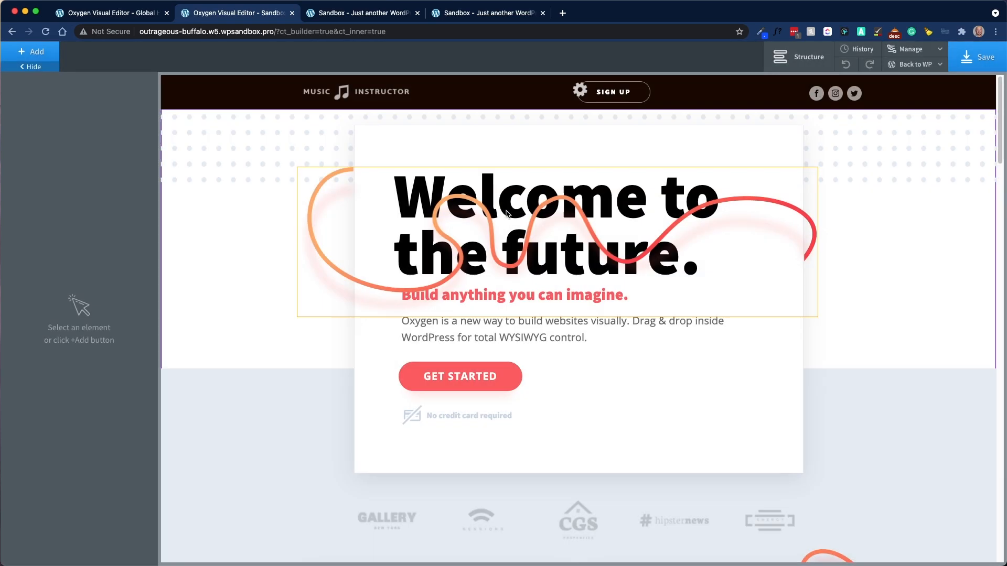
click(798, 58)
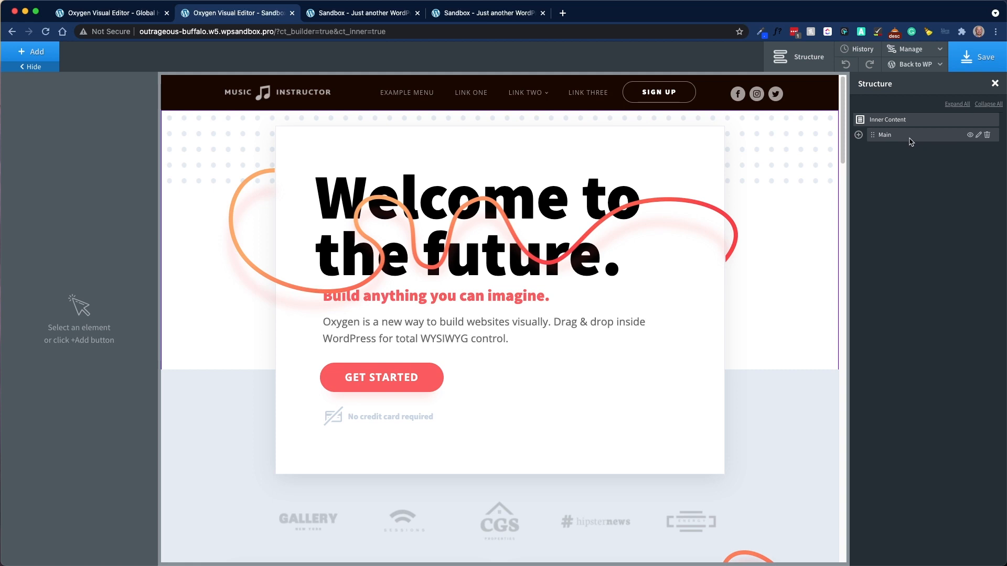
click(859, 135)
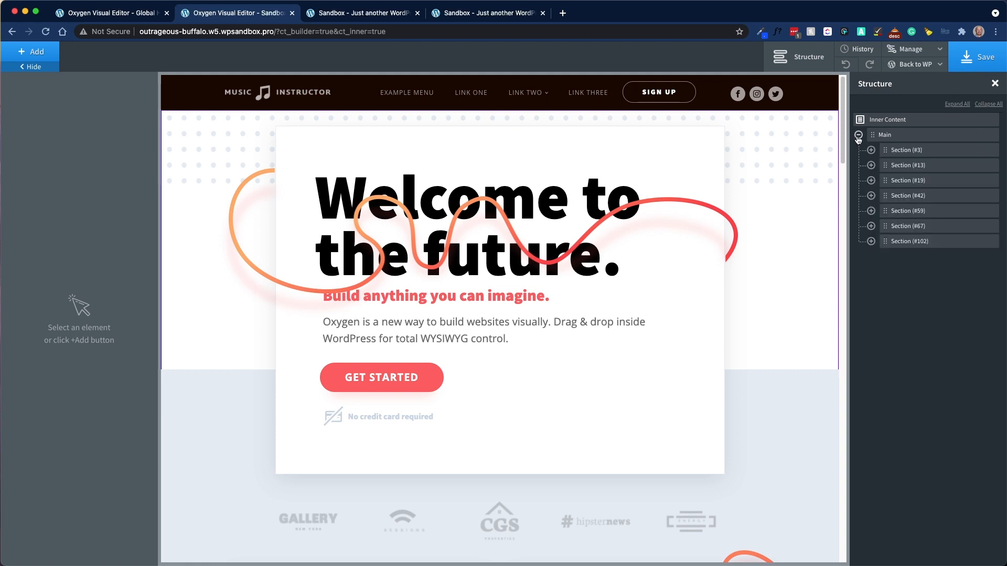
click(906, 136)
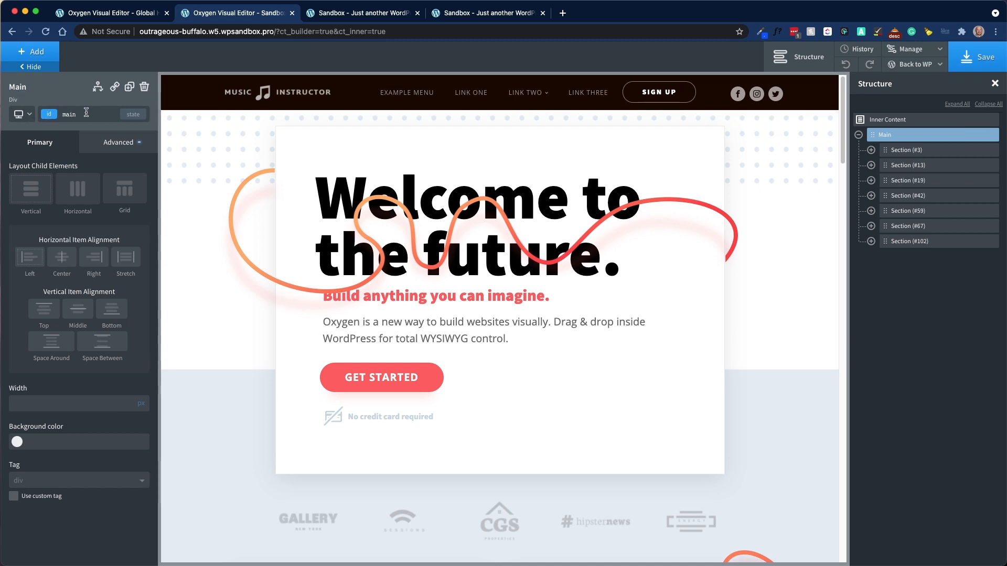
Try to insert the Main Content reusable part as editable directly under Inner Content, alongside the existing Main Div.
click(33, 54)
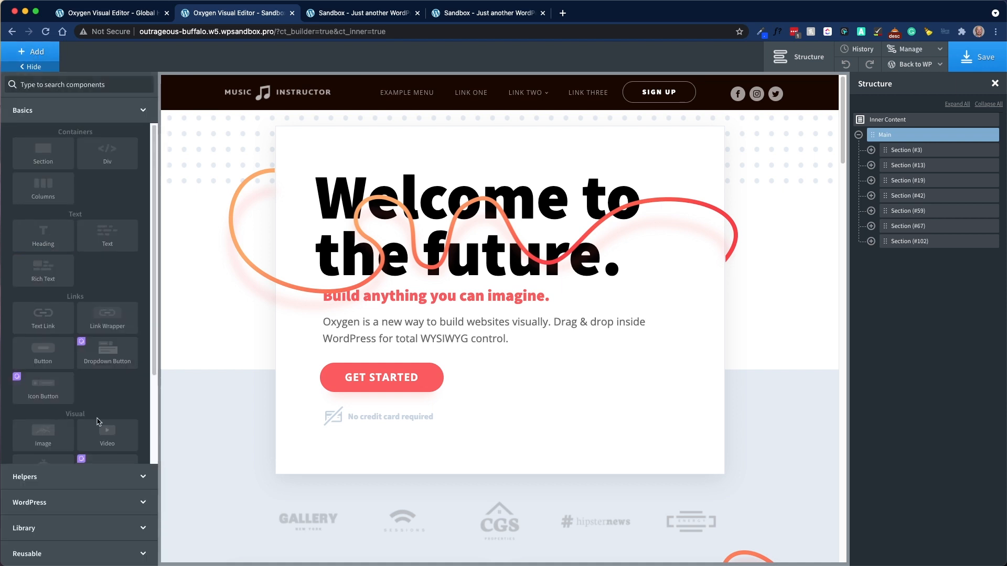
click(64, 557)
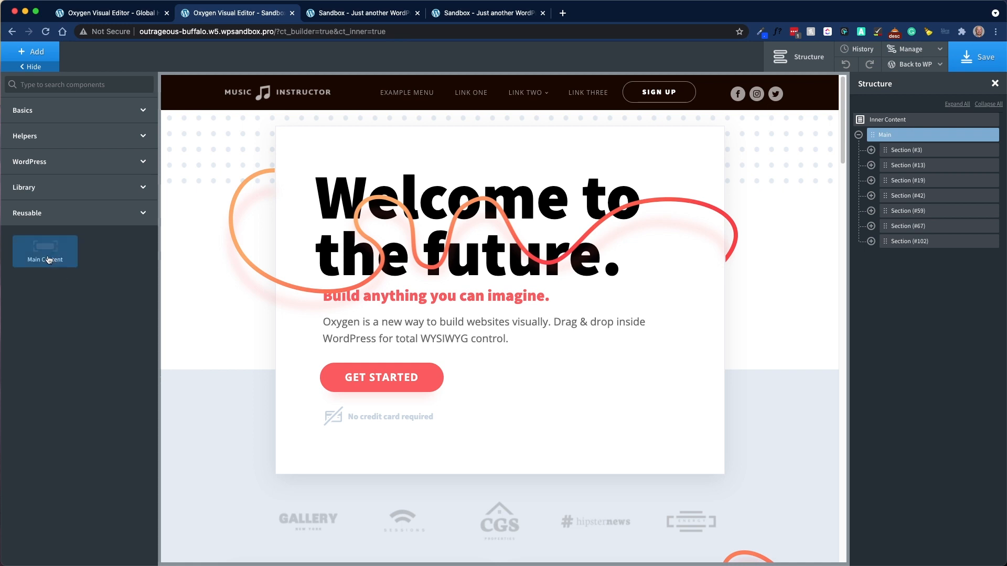
click(858, 135)
click(909, 123)
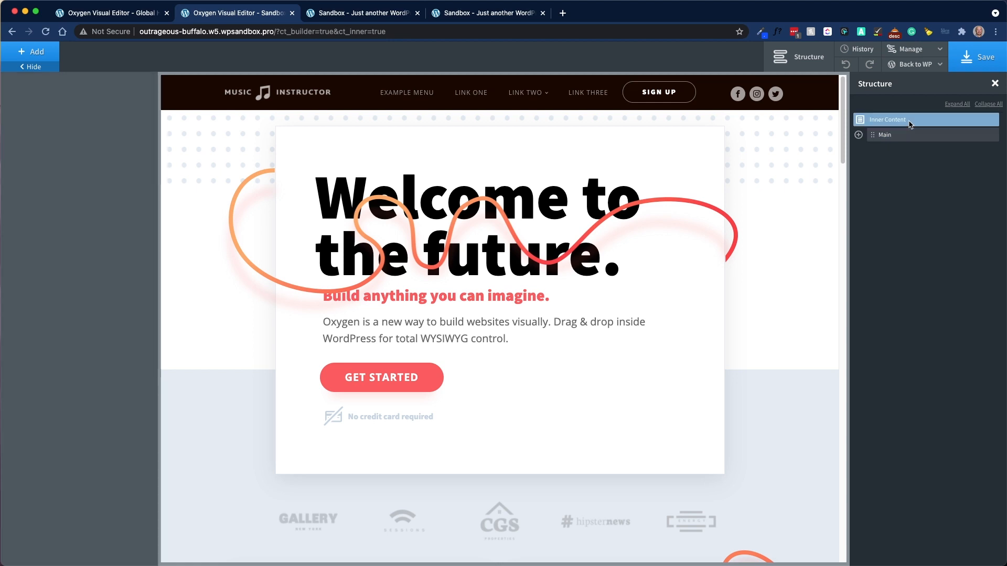
click(31, 52)
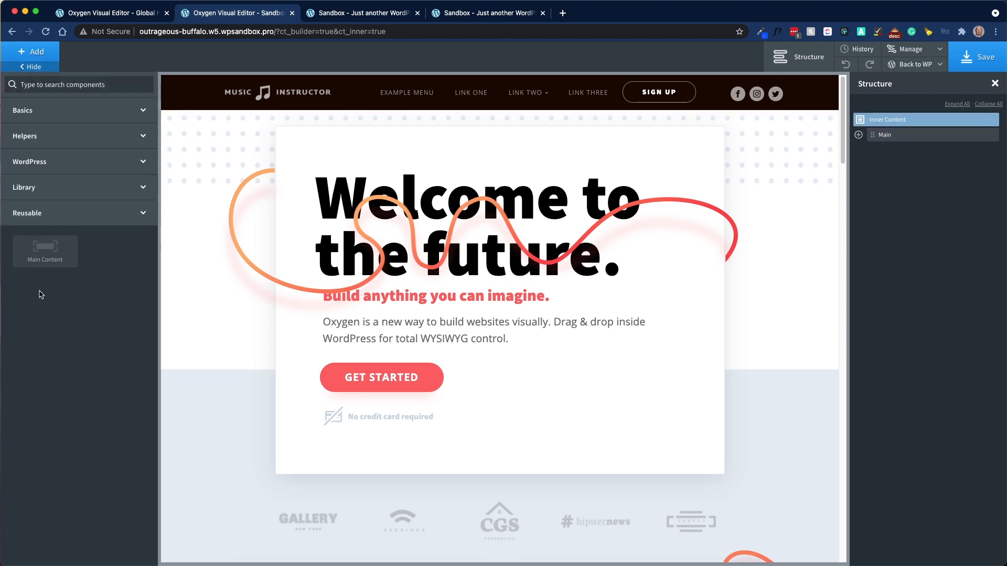
mouse_move(45, 255)
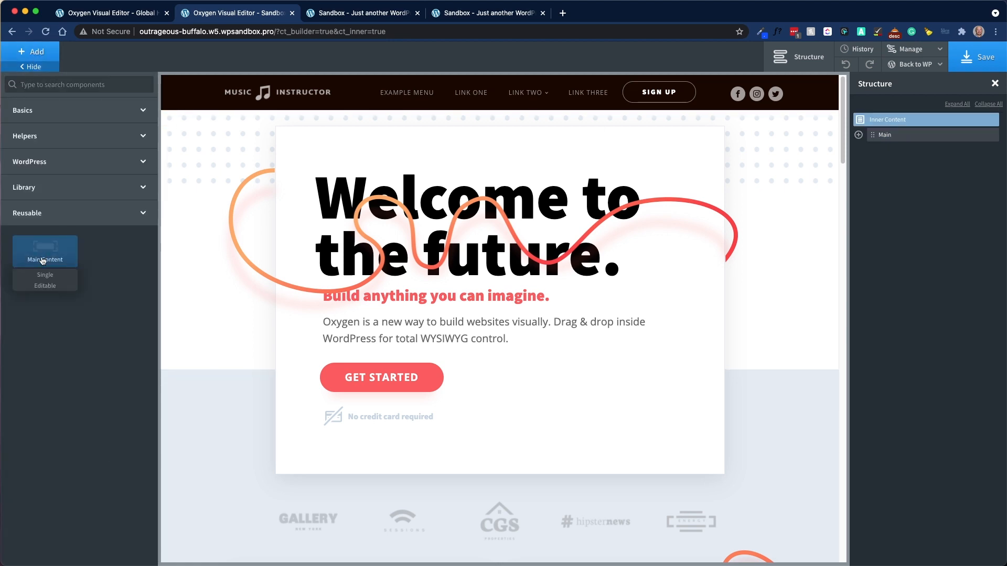
click(45, 287)
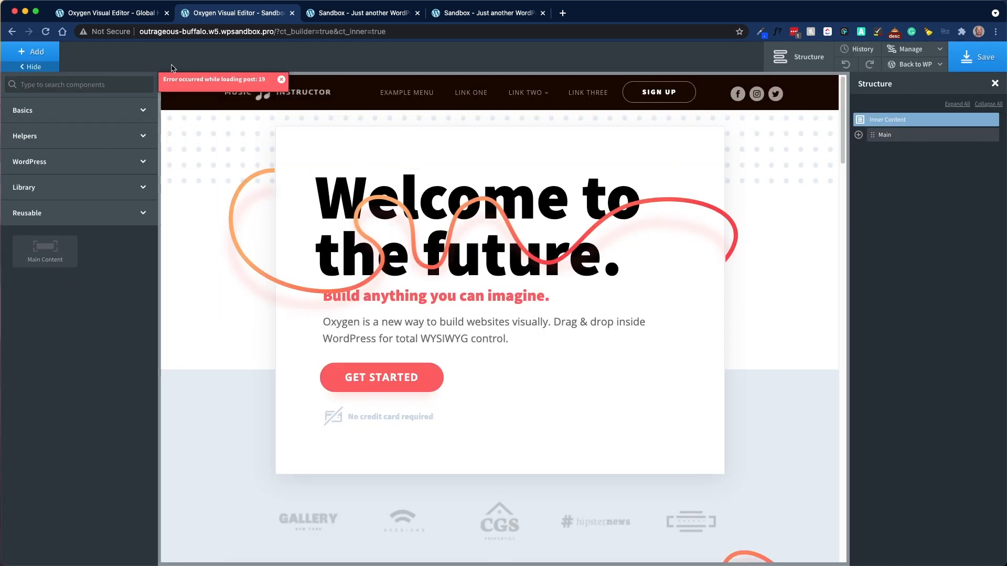
click(282, 79)
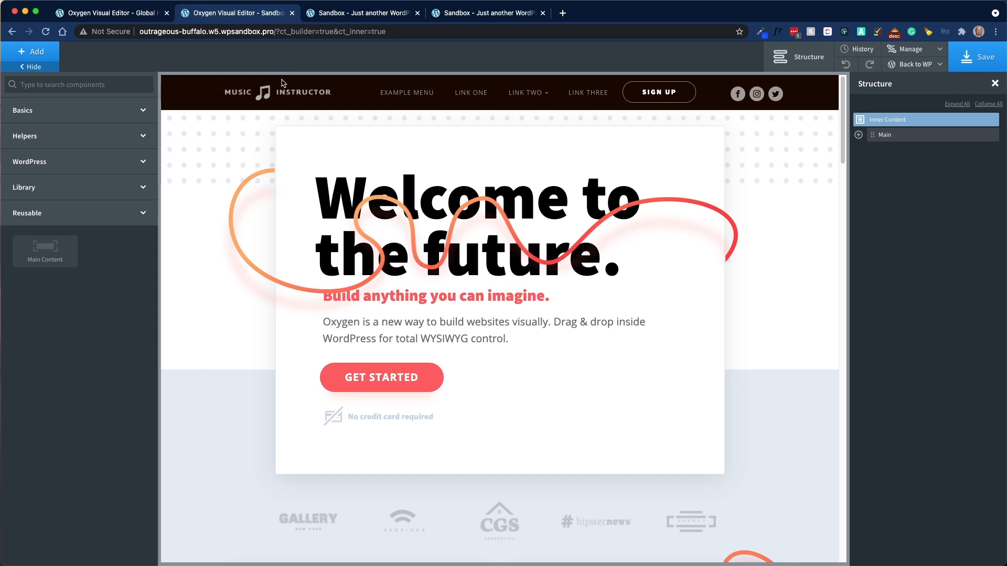
Delete the Main Div with its sections and insert the Main Content reusable part as editable in its place.
mouse_move(980, 142)
click(987, 136)
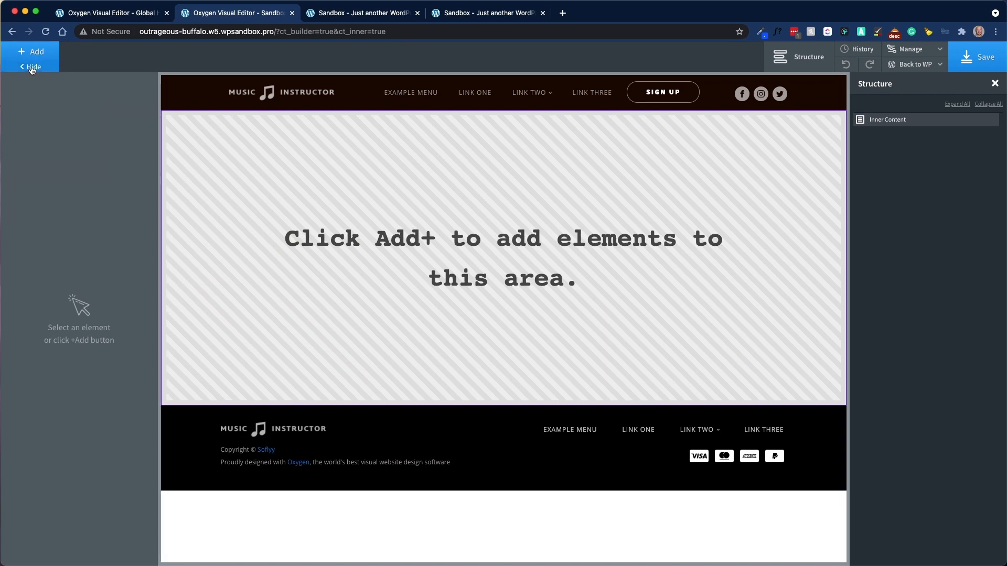
click(33, 52)
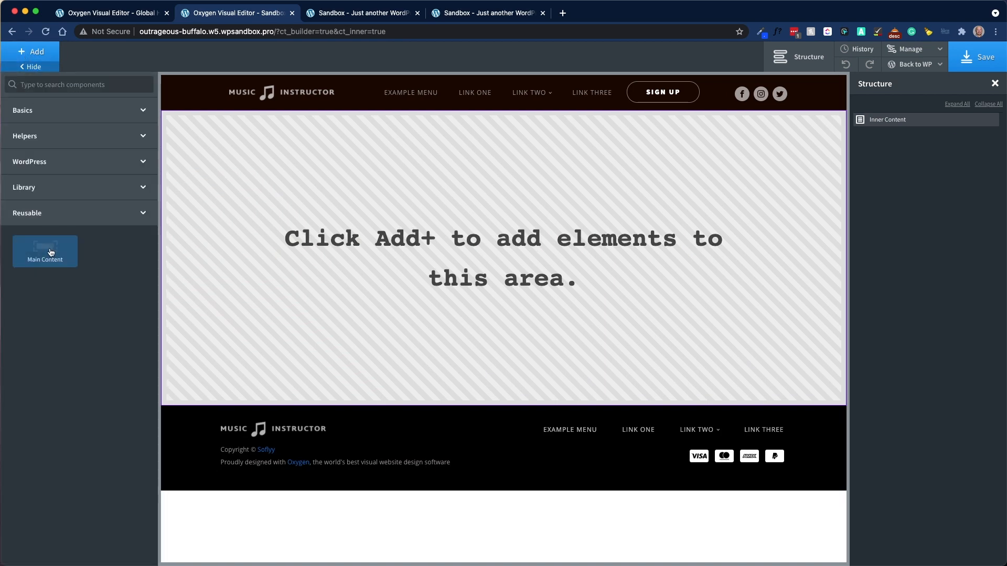
click(47, 283)
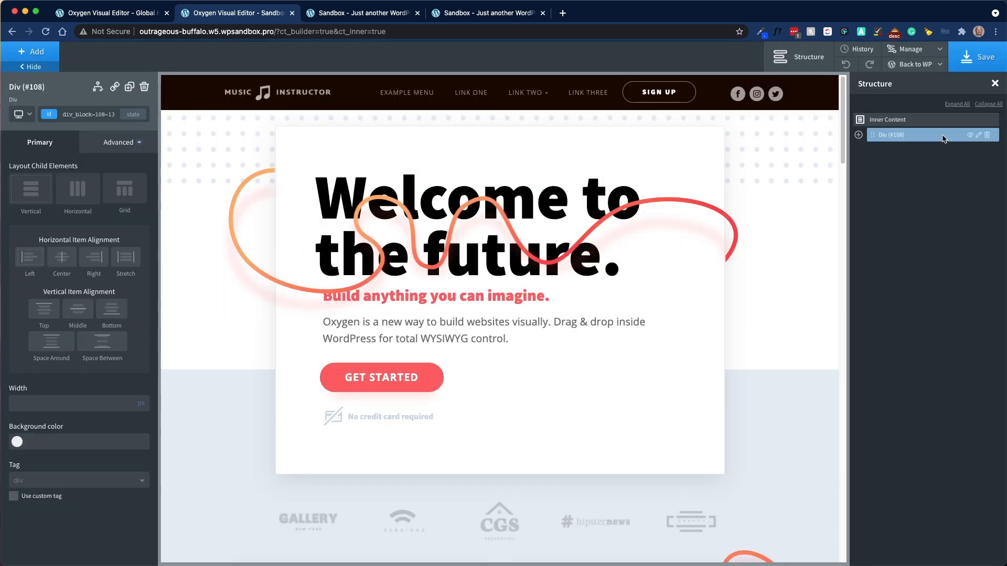
Change the inserted Div's ID to main.
click(85, 115)
click(89, 115)
click(95, 114)
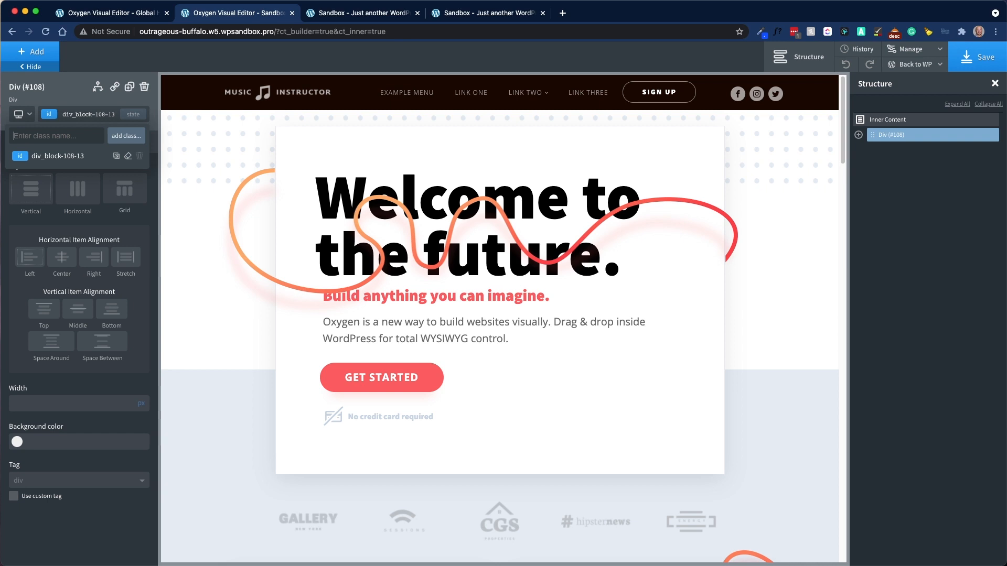
click(95, 114)
key(BackSpace)
key(BackSpace)
key(BackSpace)
key(BackSpace)
key(BackSpace)
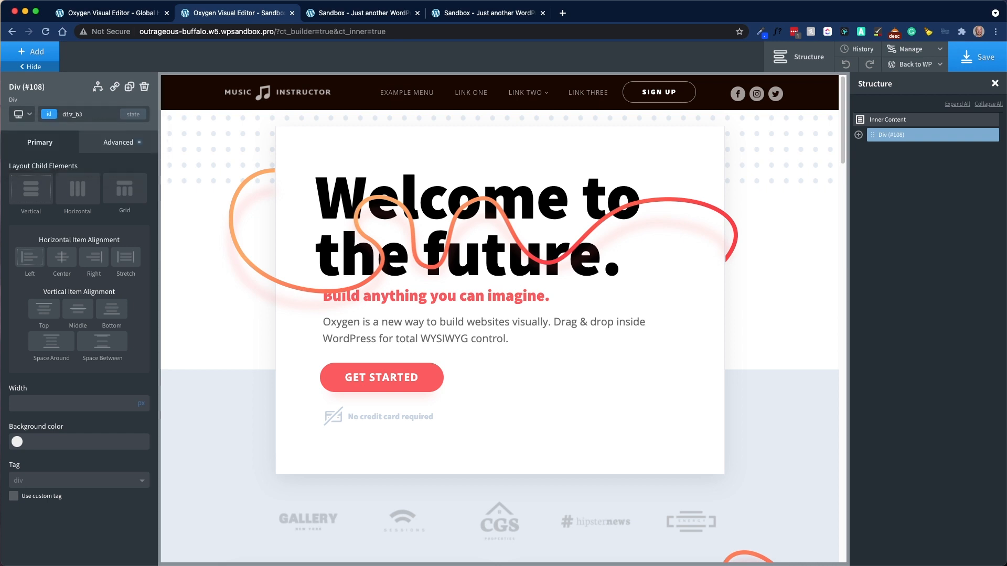
key(BackSpace)
key(BackSpace)
key(BackSpace)
key(BackSpace)
key(BackSpace)
Rename the inserted Div as Main in the structure tree and save the Home page.
right_click(897, 139)
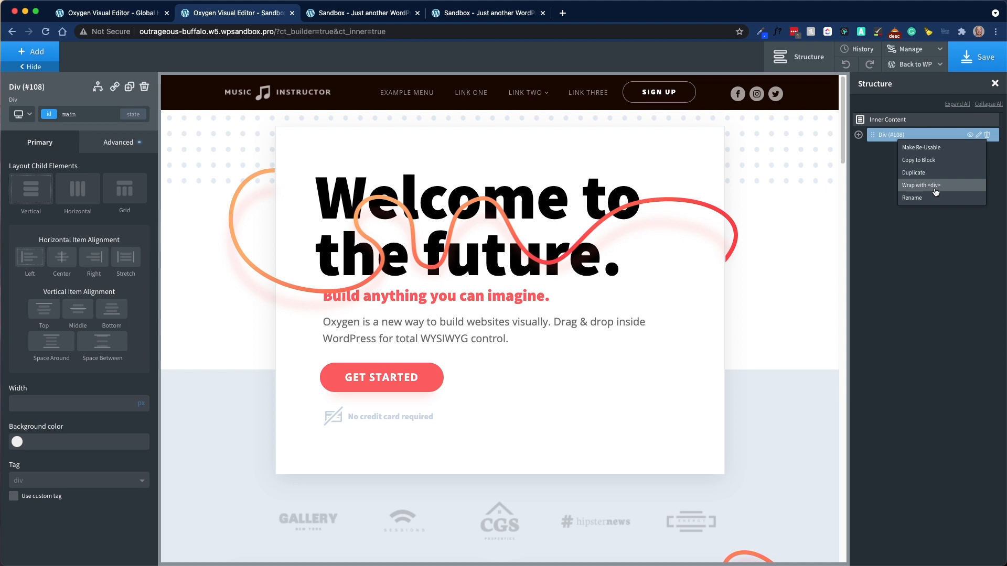
click(921, 198)
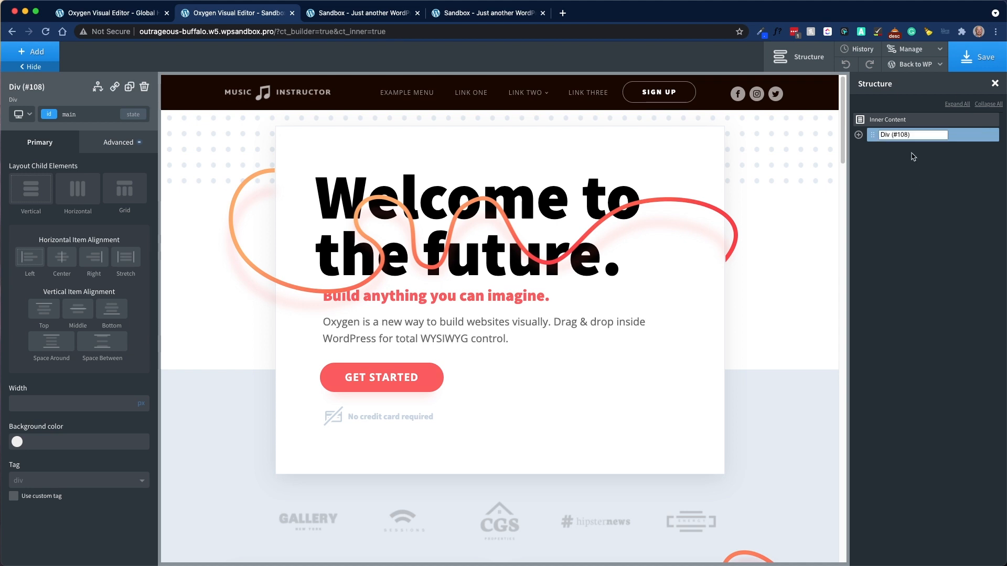
triple_click(903, 133)
text(Main)
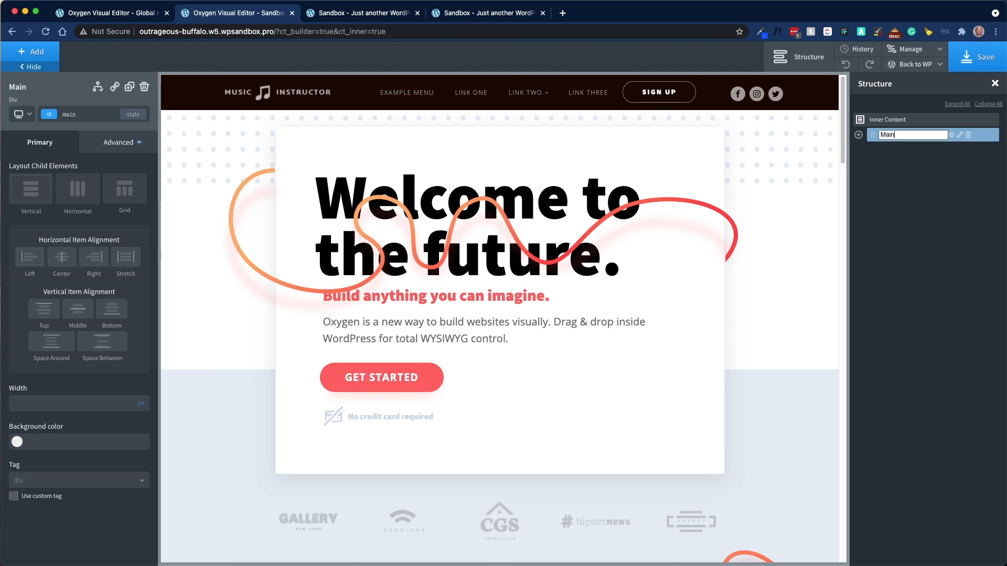
key(Return)
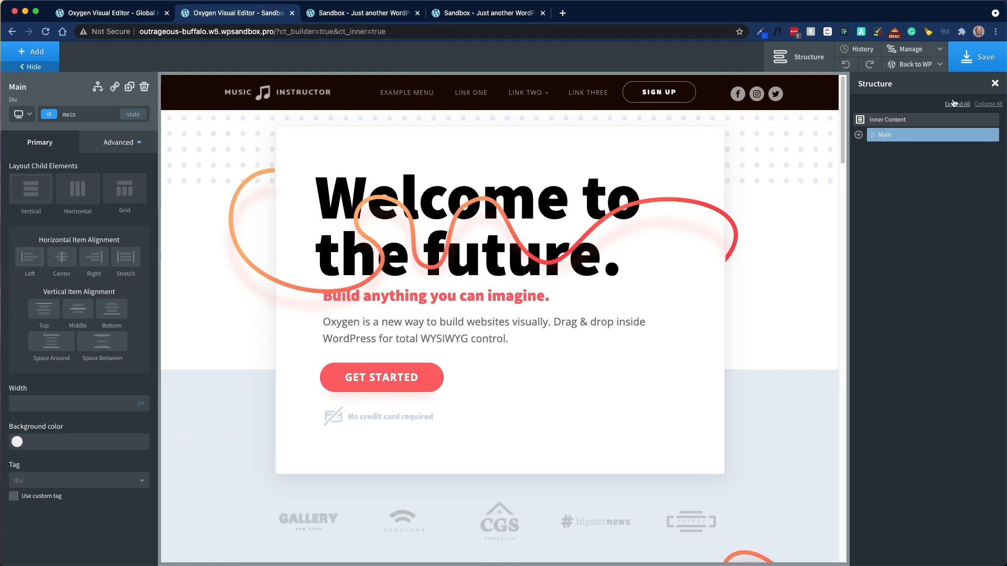
click(977, 68)
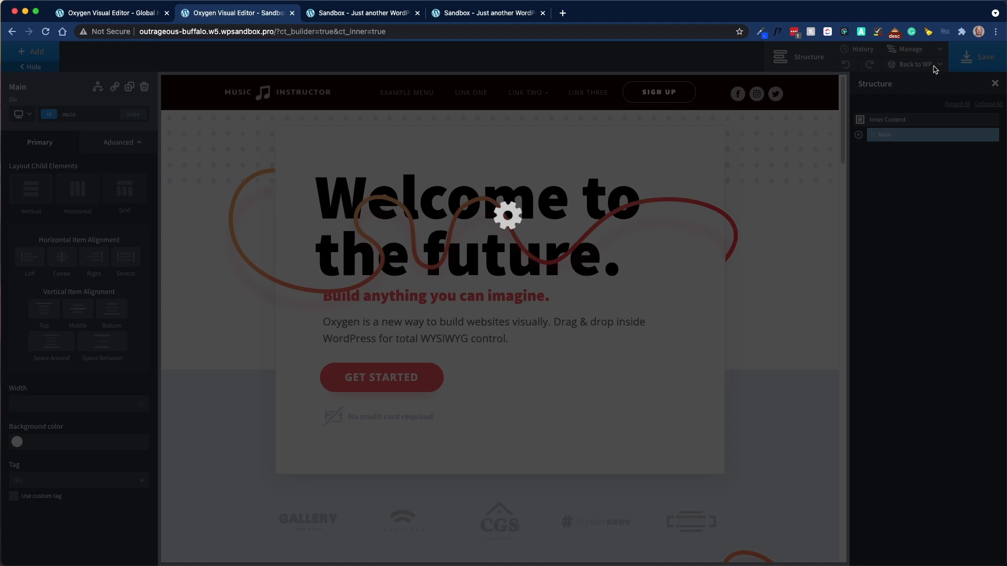
Exit to the WordPress admin and open the Global Header & Footer template for editing in Oxygen.
click(917, 81)
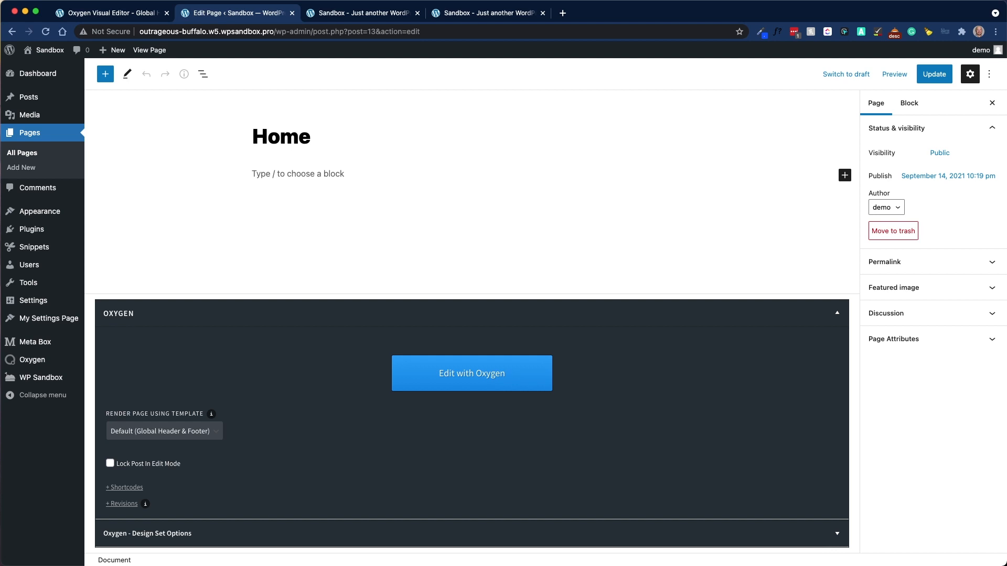
click(129, 14)
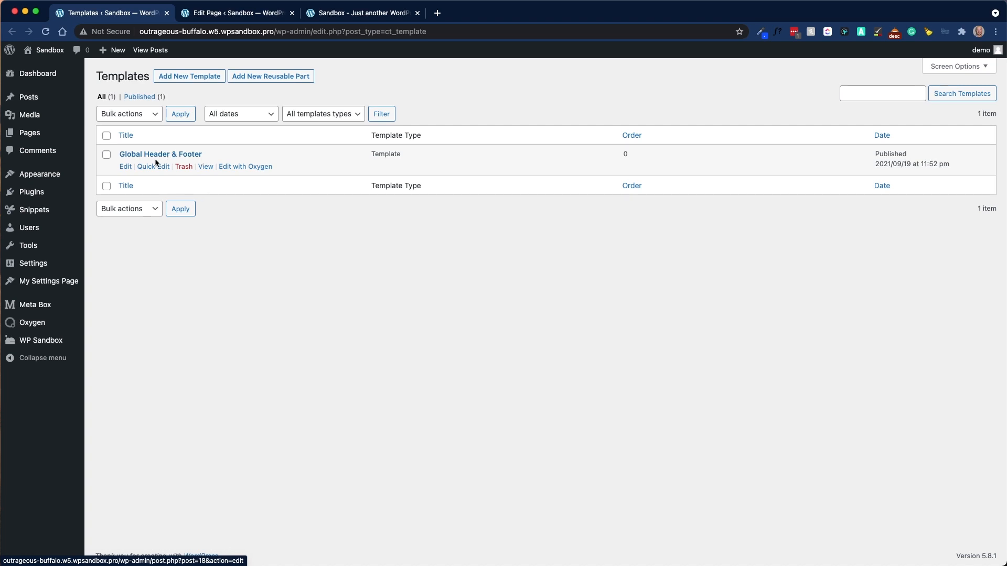
click(251, 167)
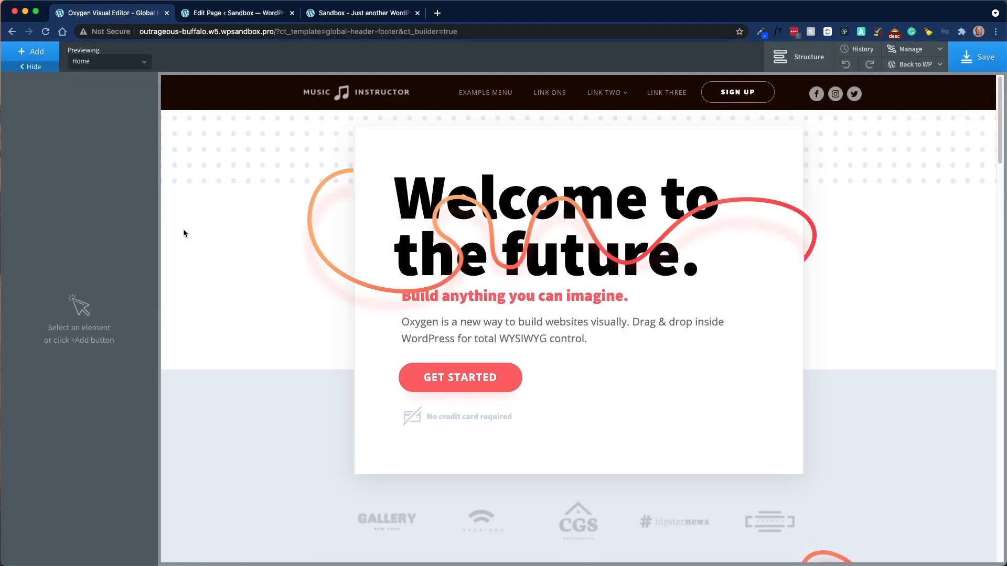
Insert a Text Link into the header's Row Left and place it before the logo's Link Wrapper in the structure tree.
click(793, 61)
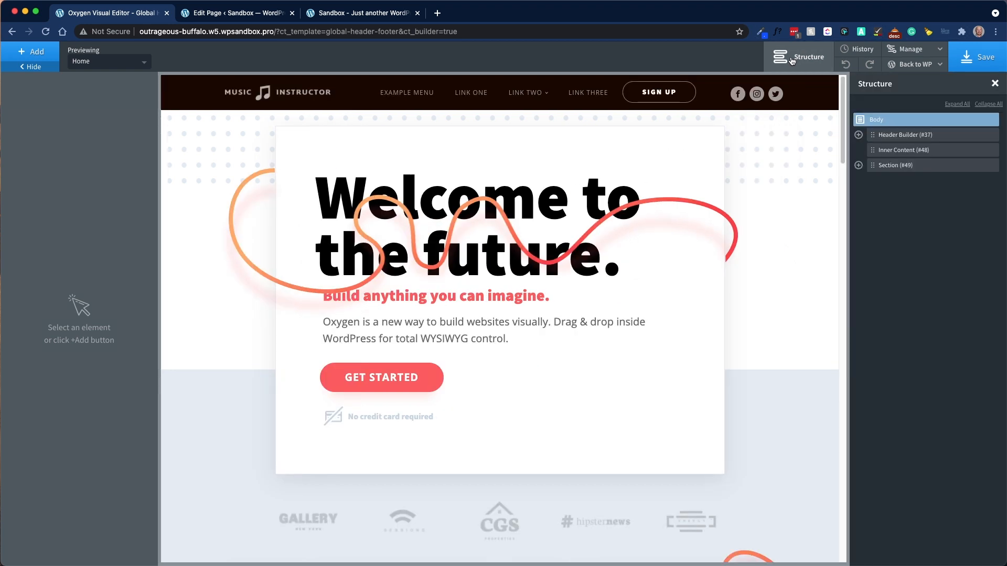
click(859, 135)
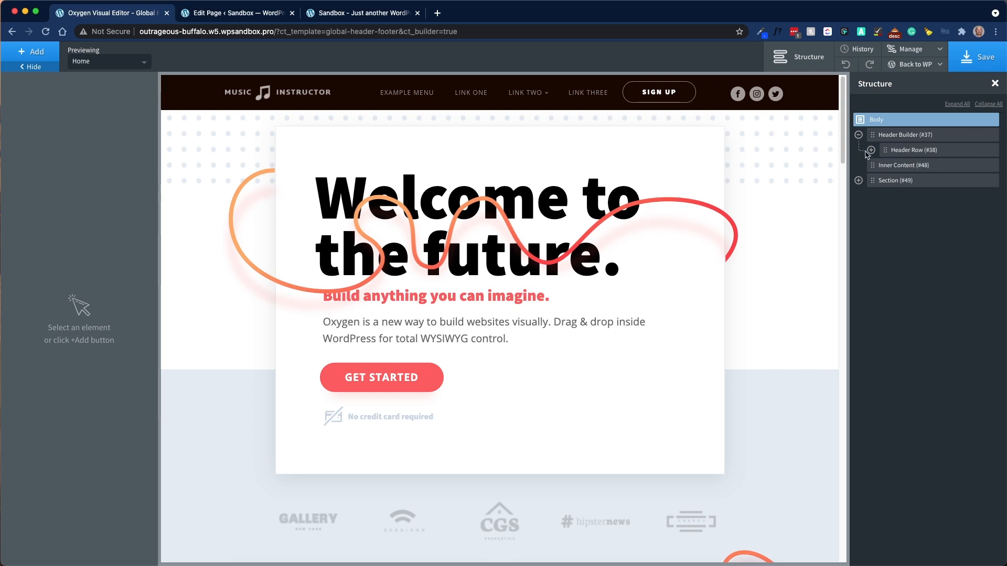
click(870, 151)
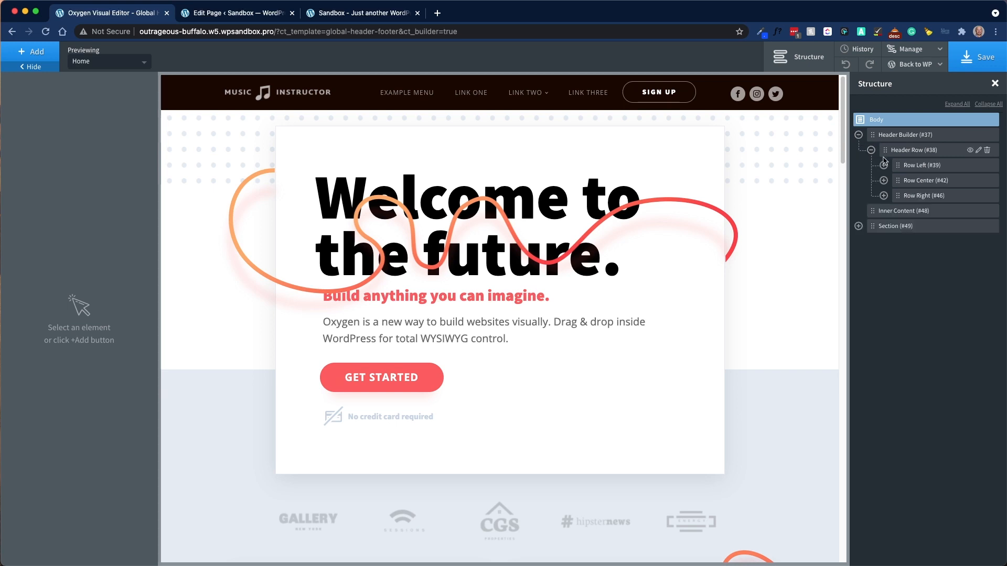
click(884, 166)
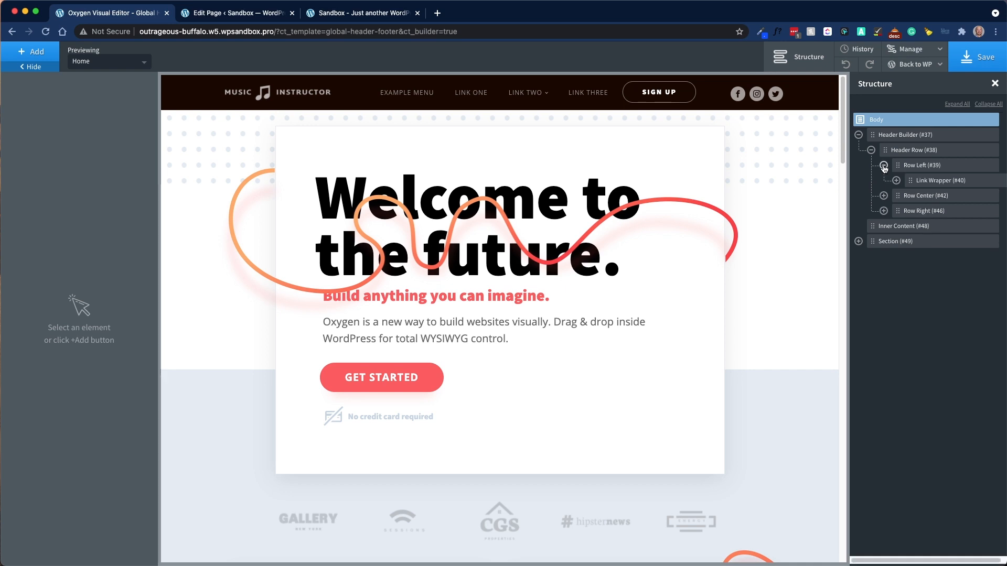
click(944, 182)
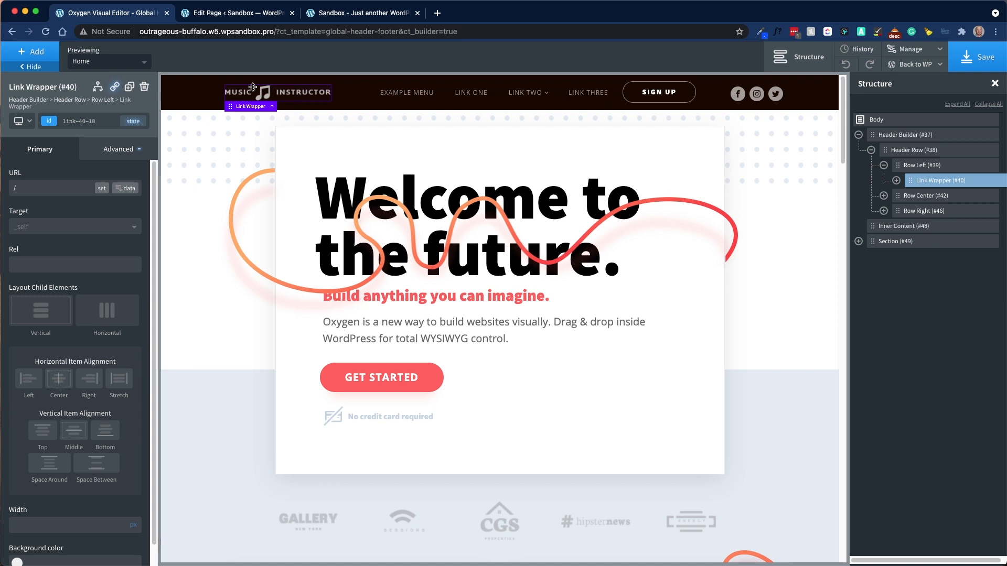
click(896, 180)
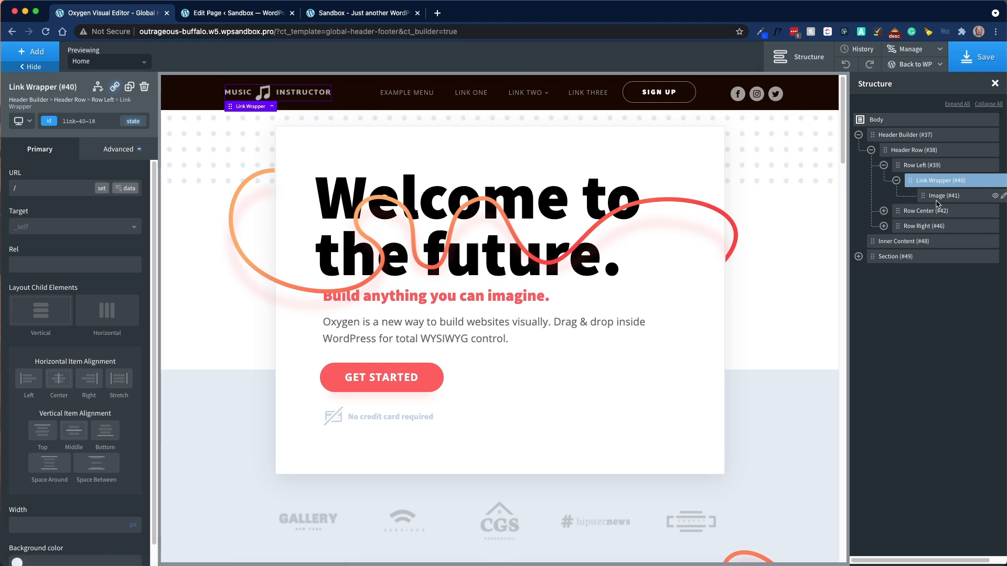
click(935, 152)
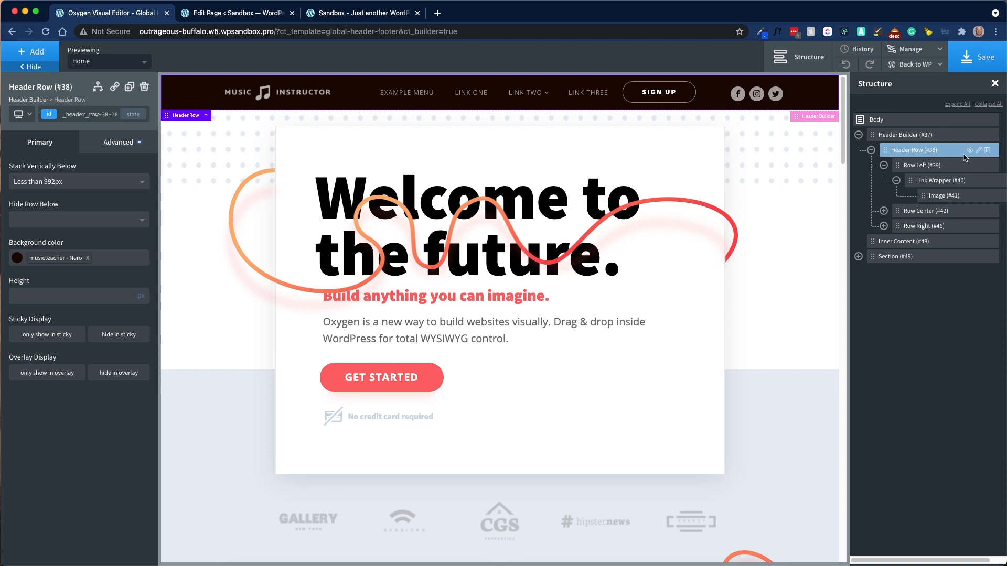
click(43, 53)
text(tex)
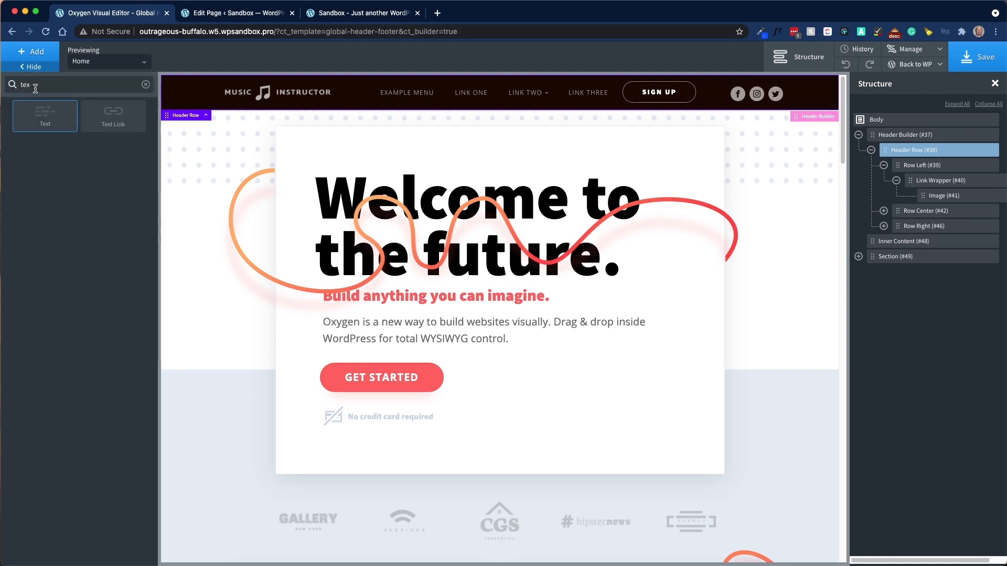
click(113, 116)
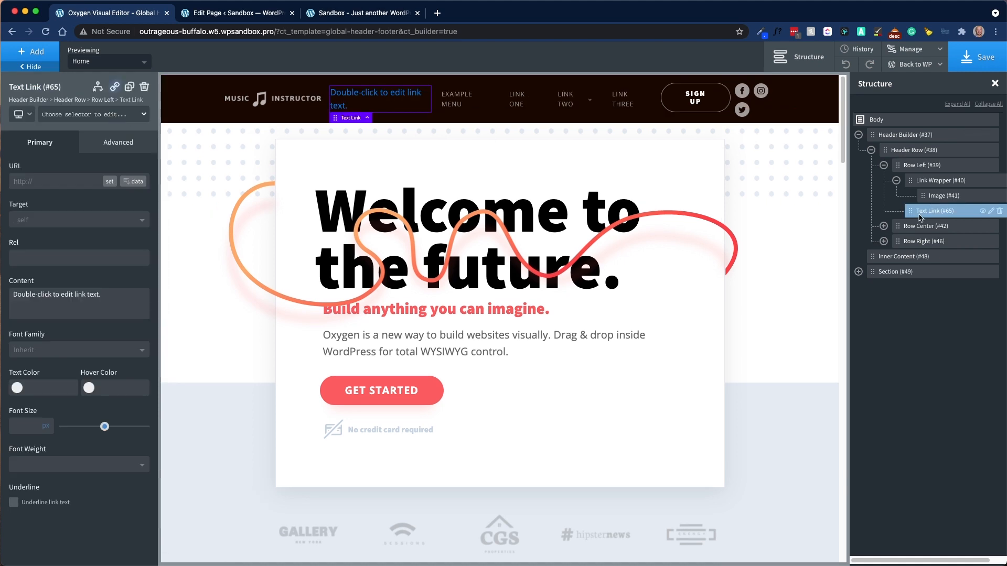
drag(912, 209, 923, 183)
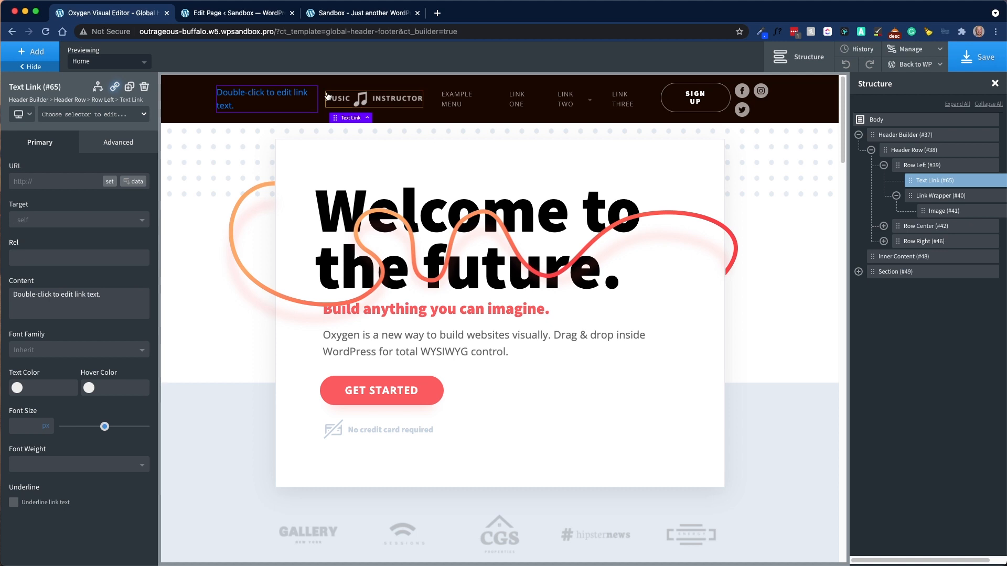
Replace the new header link's placeholder text with Skip To Content.
double_click(250, 102)
triple_click(250, 99)
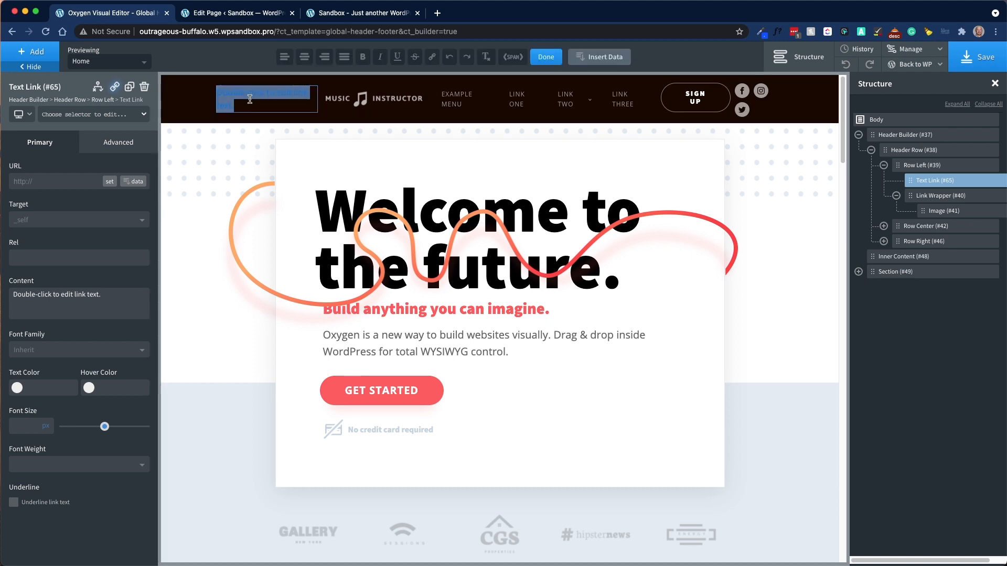
text(Ski)
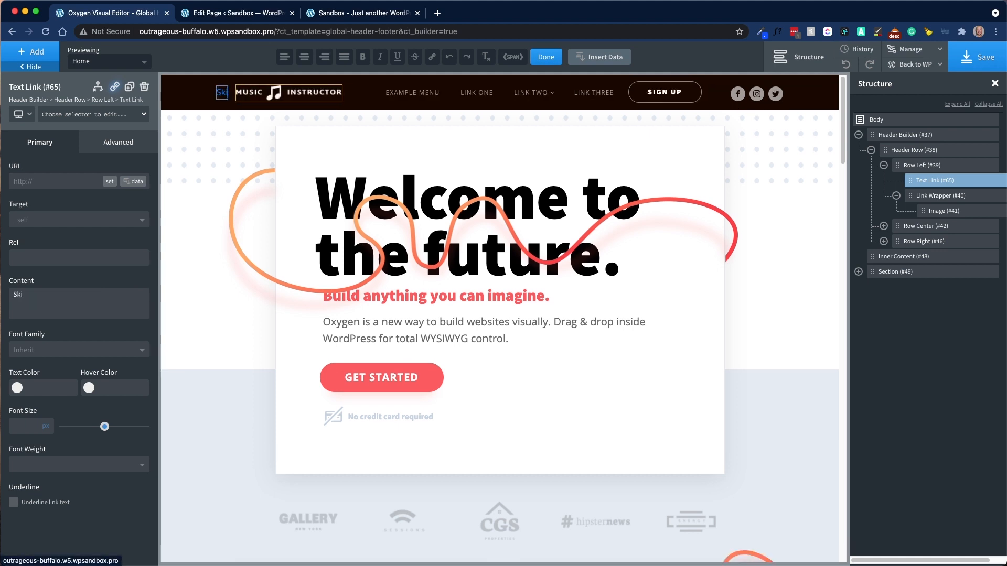
text(p To Content)
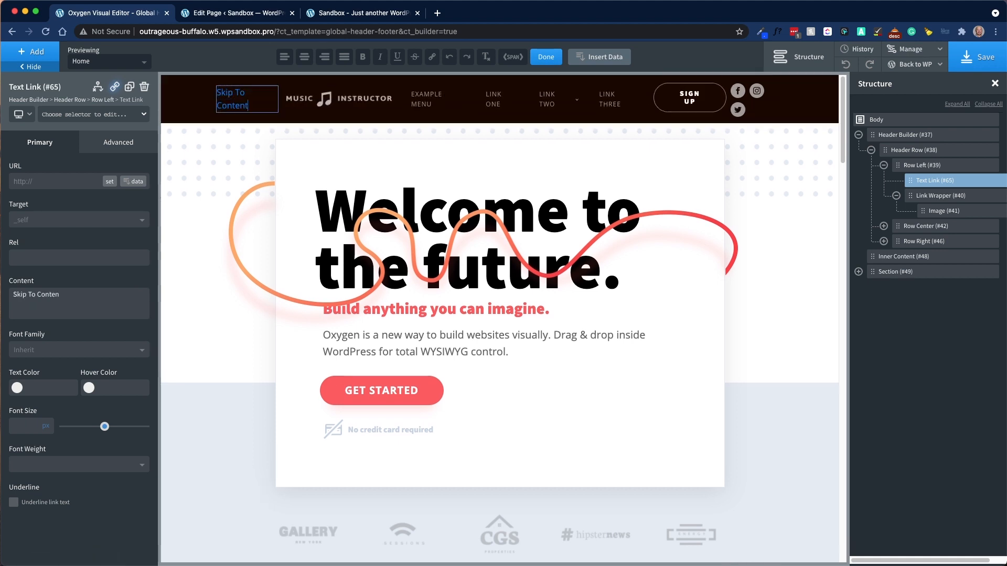
click(551, 60)
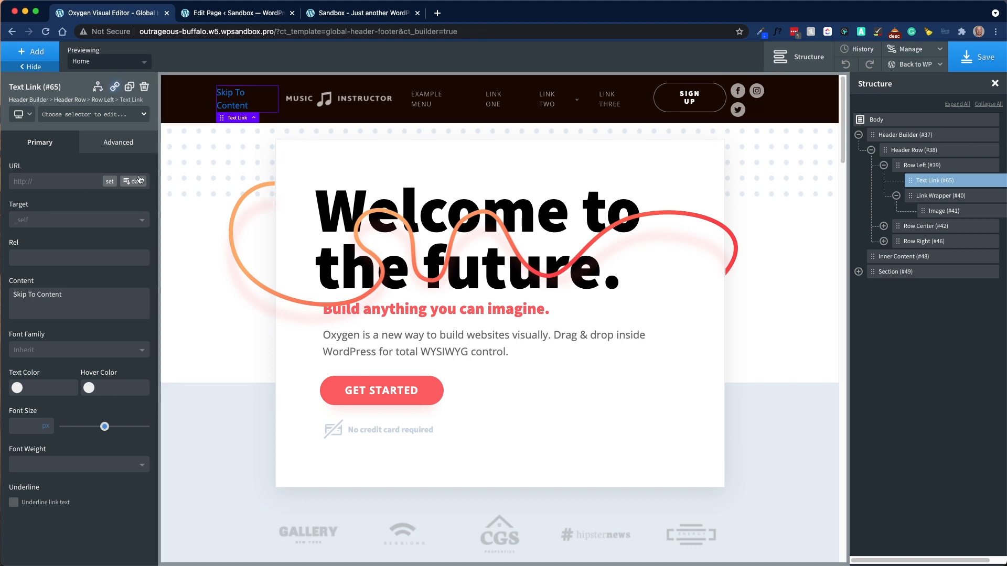
Set the URL of the Skip To Content link to #main.
click(55, 183)
text(http:)
key(BackSpace)
key(BackSpace)
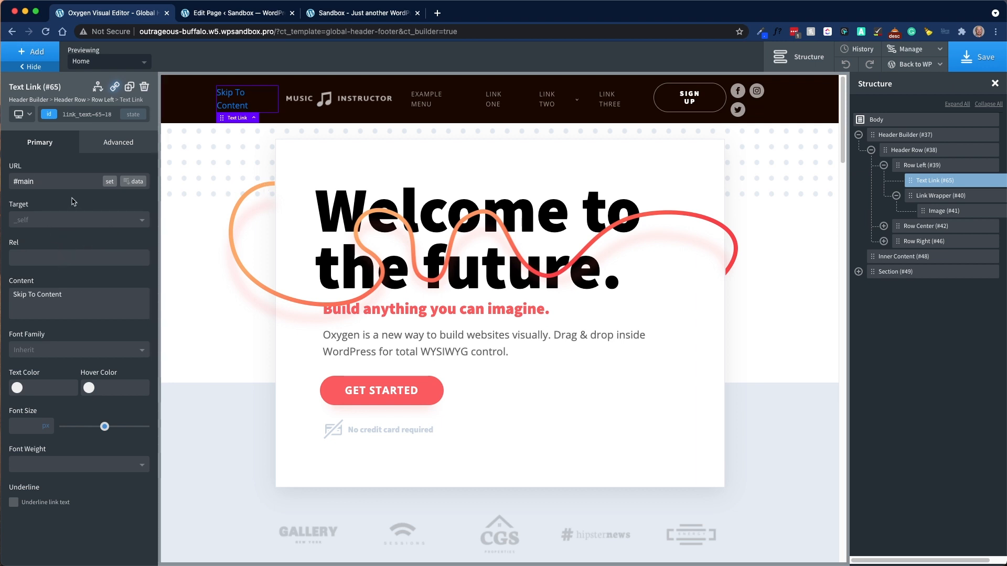
Add two custom attributes to the Skip To Content link and define the first as tabindex with value 0.
click(108, 153)
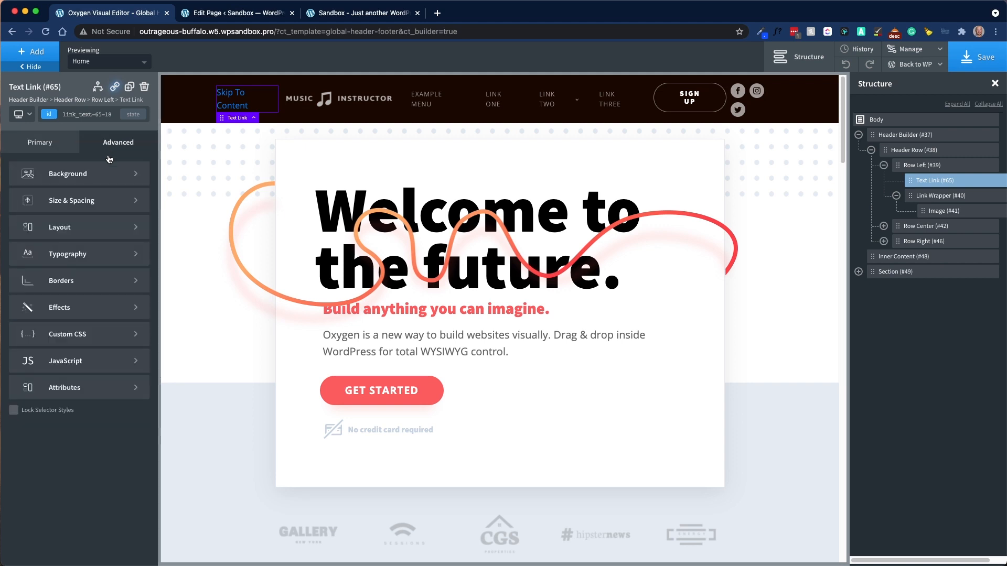
click(98, 387)
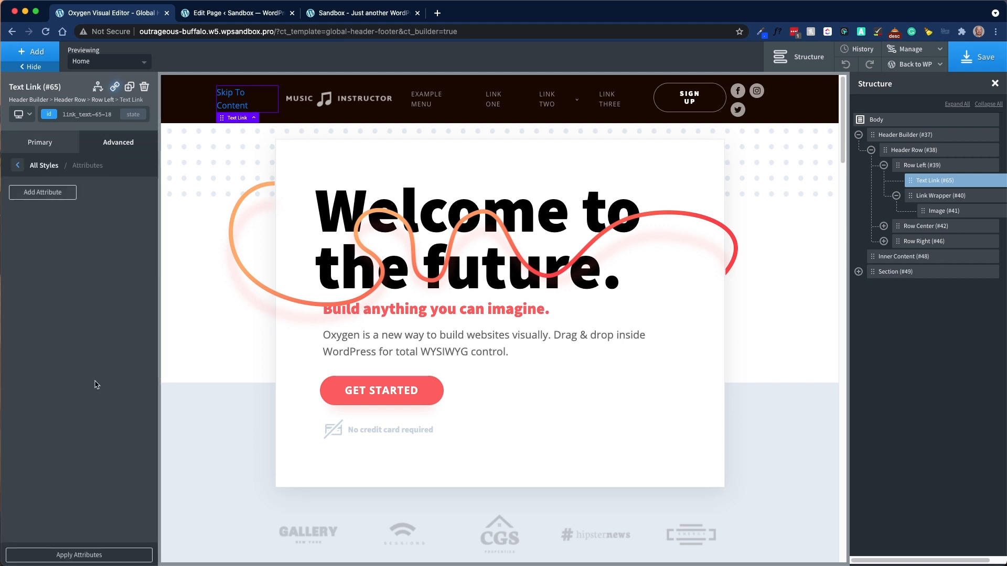
click(36, 197)
click(36, 197)
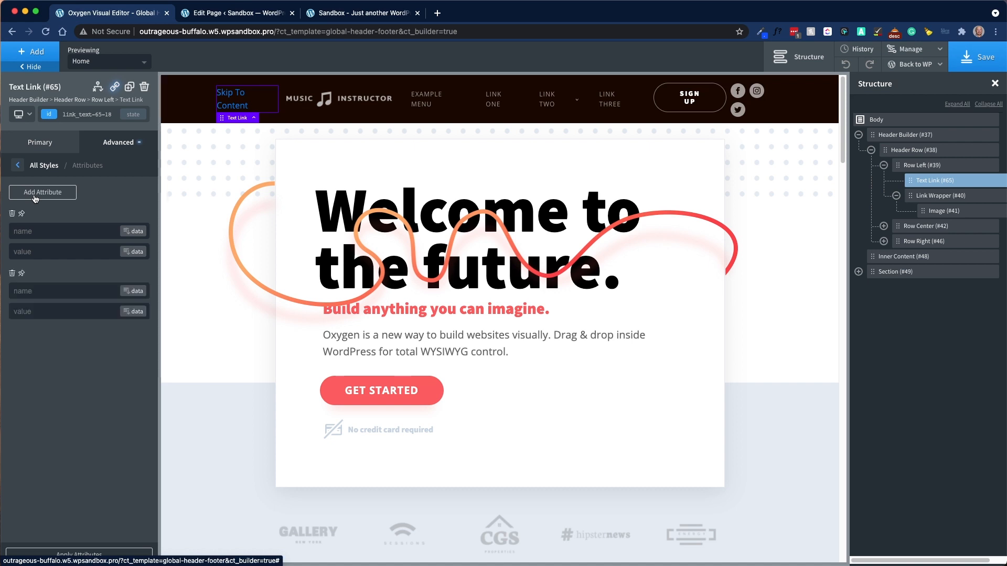
click(35, 230)
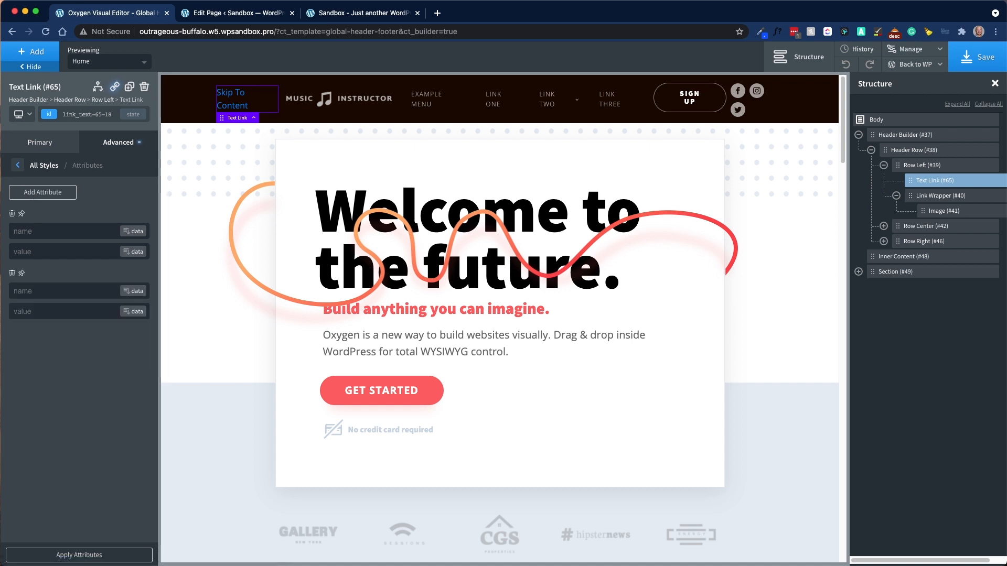
text(tabindex)
click(41, 253)
text(0)
Define the link's second attribute as aria-label with the value Skip To Content and return to the style categories.
text(aa)
text(ia-lae)
key(BackSpace)
text(bel)
click(34, 313)
text(Skip To Conten)
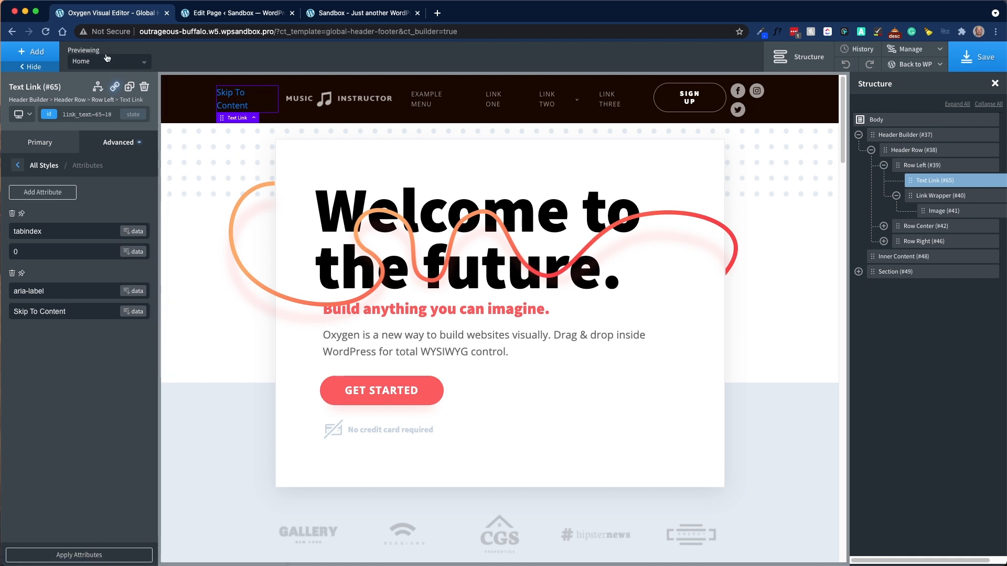
click(18, 165)
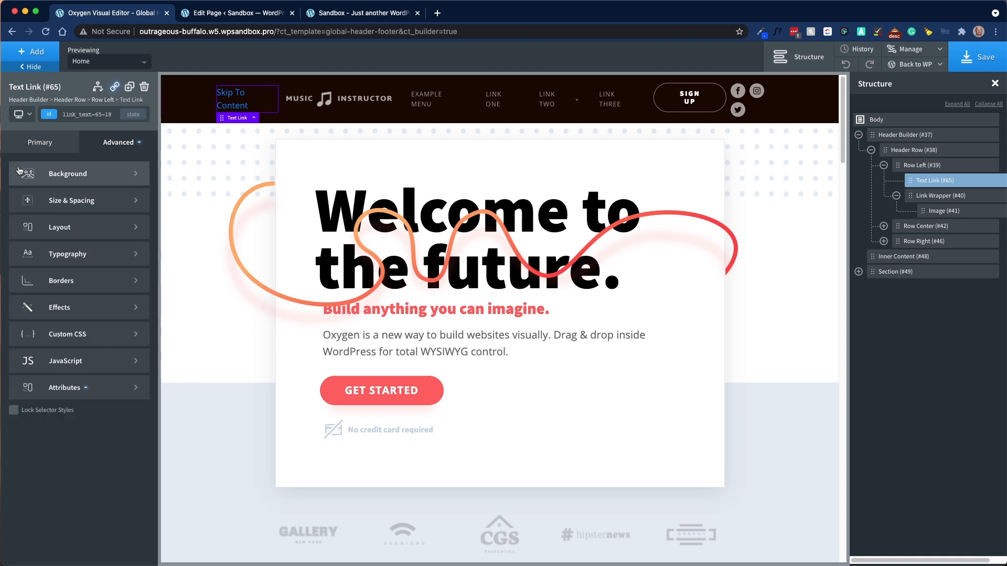
Try the financial palette's White as the Skip To Content link's background color.
click(72, 178)
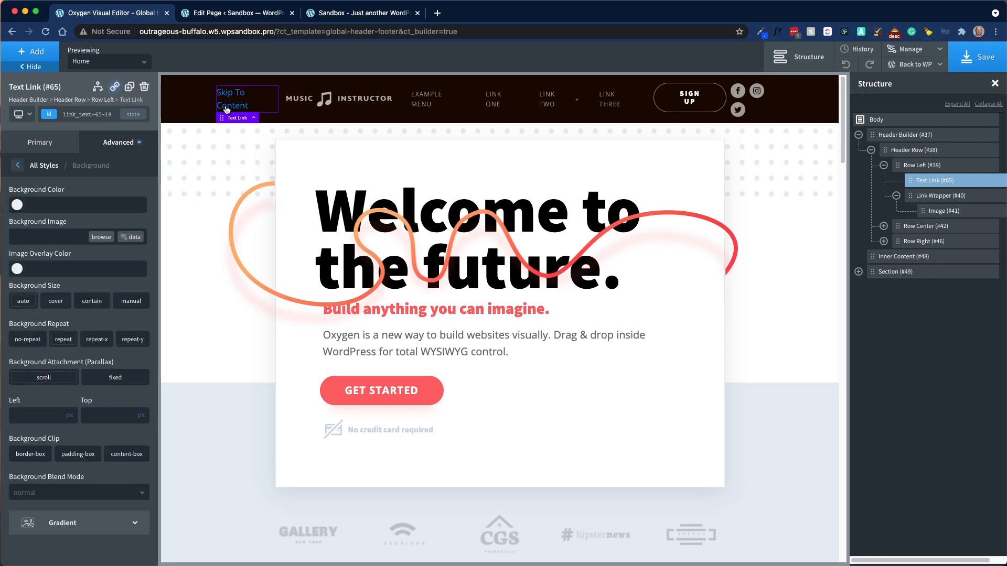
click(17, 205)
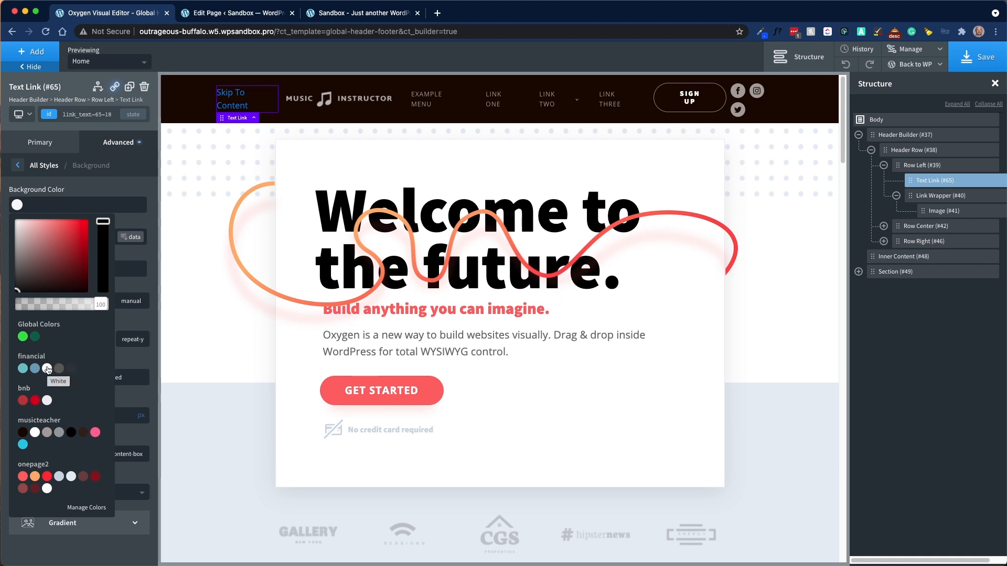
click(47, 368)
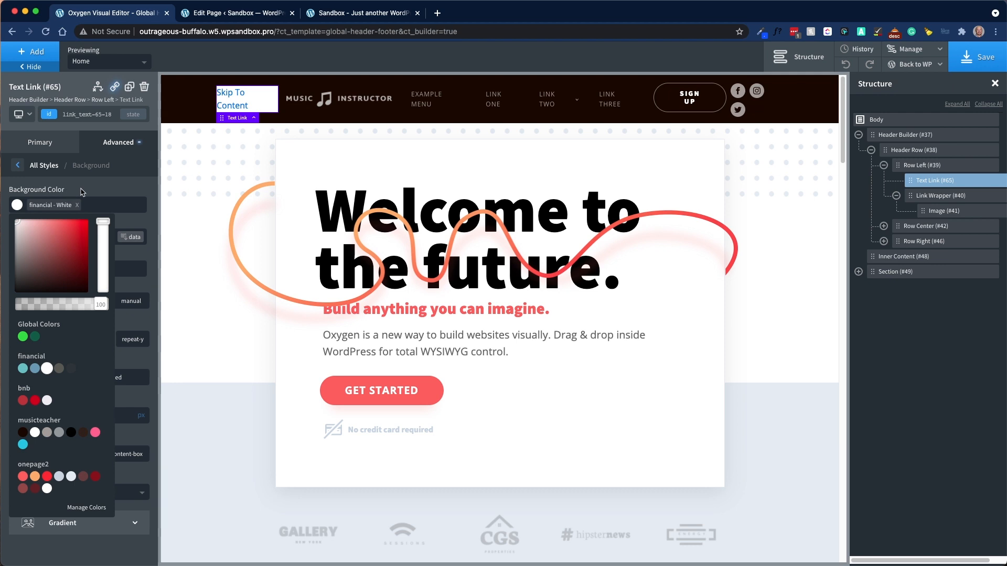
click(96, 192)
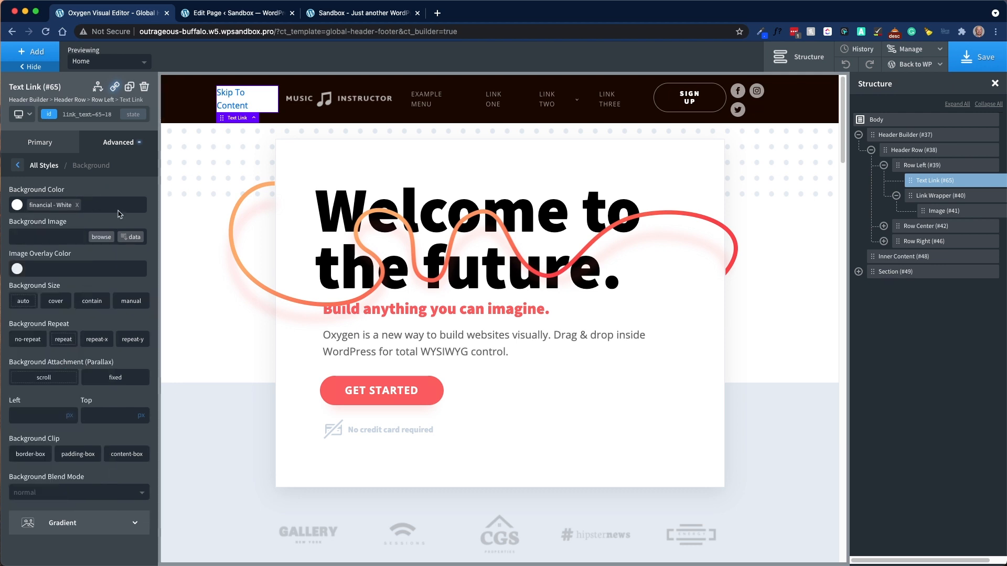
click(77, 205)
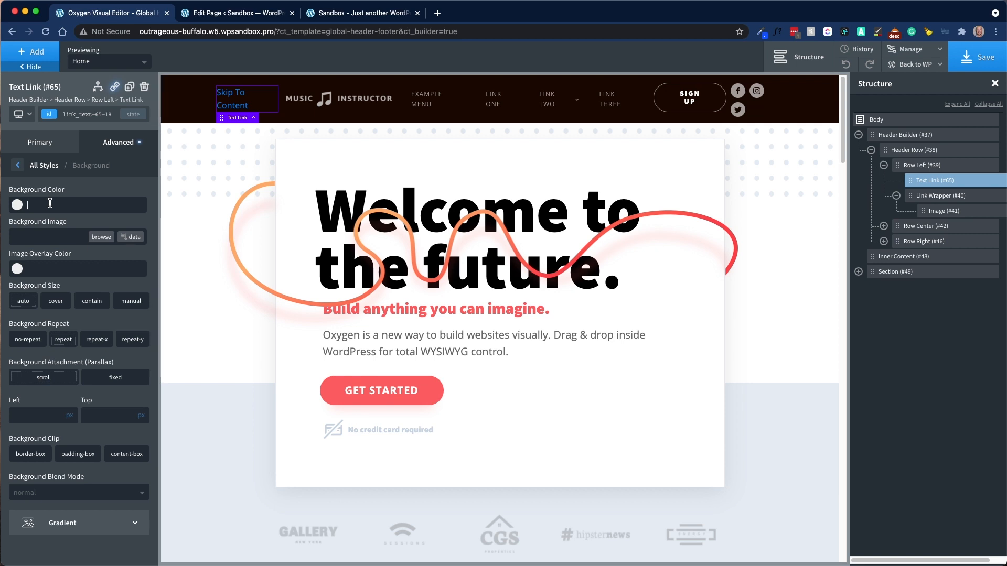
Set the Skip To Content link's background color to #ffffff.
text(t)
text(@)
key(BackSpace)
text(#ffffff)
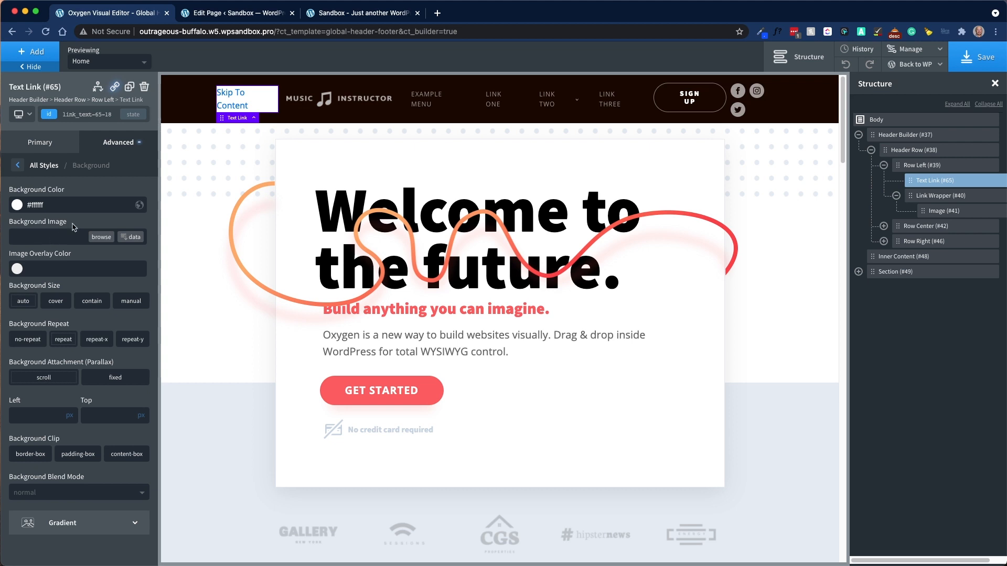
click(17, 165)
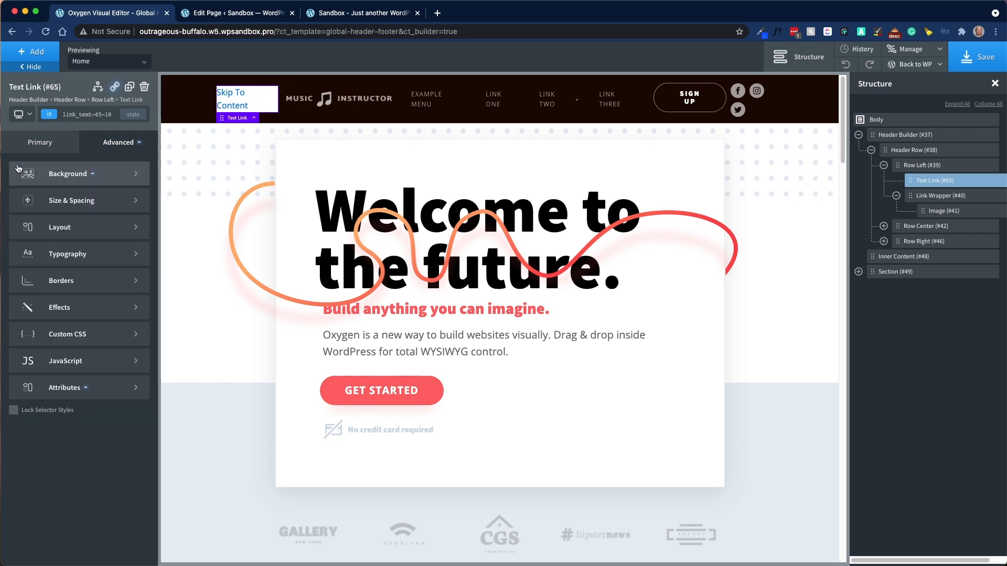
Give the Skip To Content link padding of 10 px top and bottom and 20 px left and right.
click(95, 204)
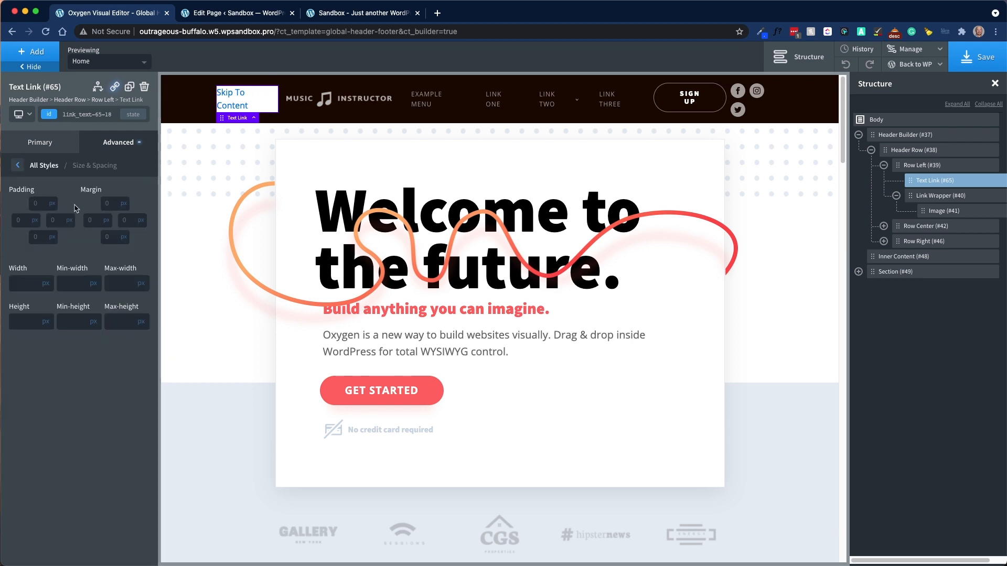
click(39, 204)
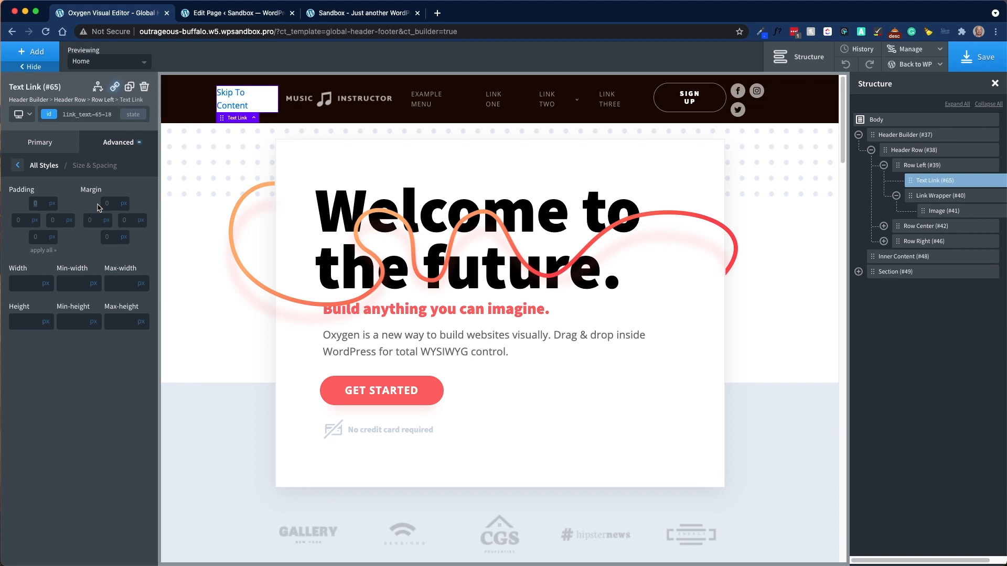
text(10)
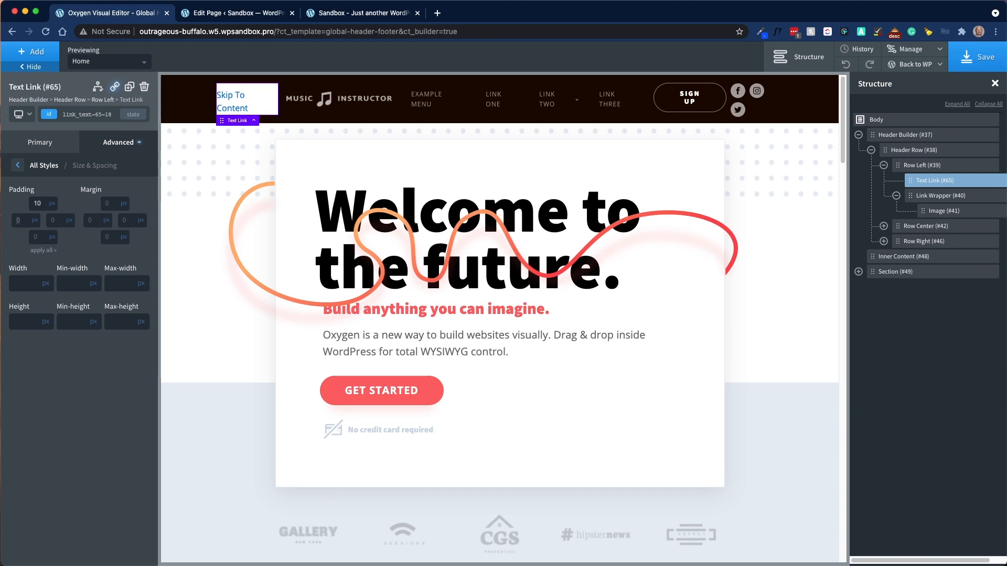
text(20)
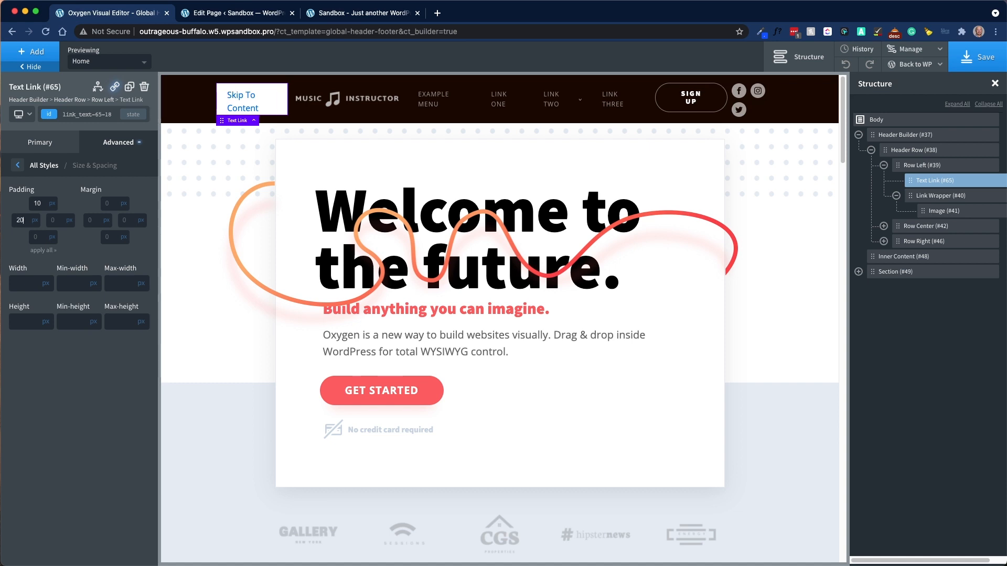
key(Tab)
text(20)
key(Tab)
text(10)
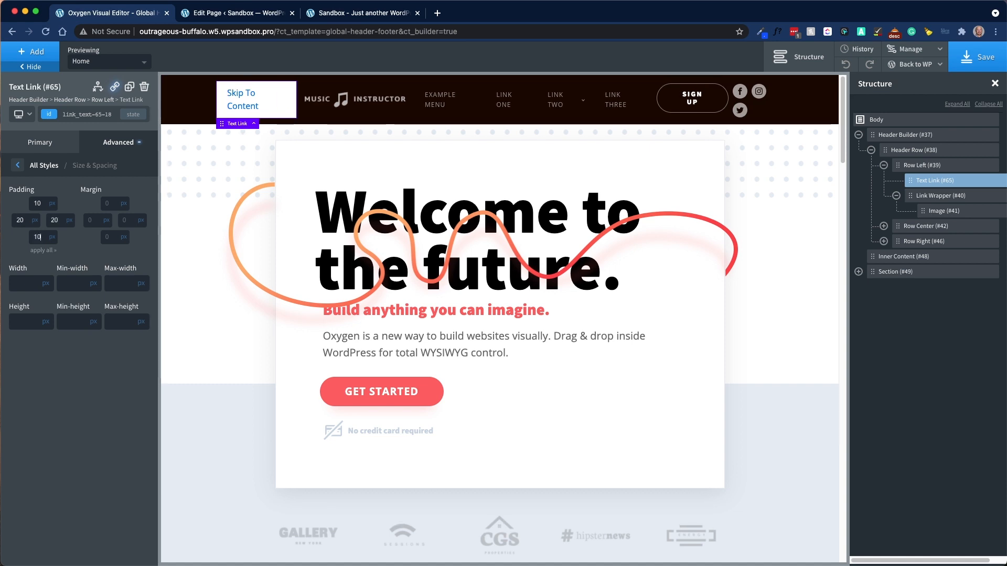
Change the link's bottom and top padding to 5 px each and return to the style categories.
key(BackSpace)
key(BackSpace)
text(5)
double_click(37, 206)
text(5)
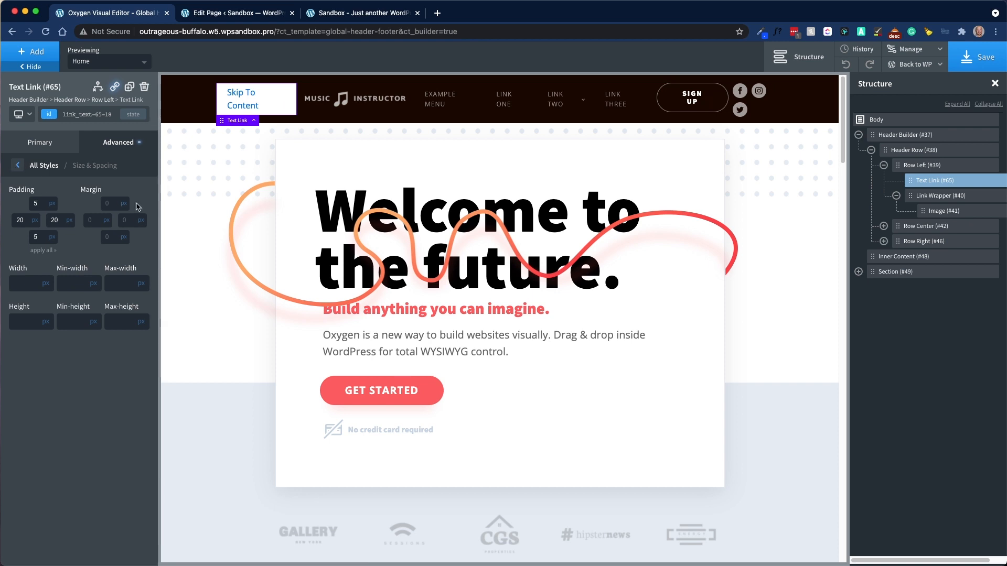
click(18, 166)
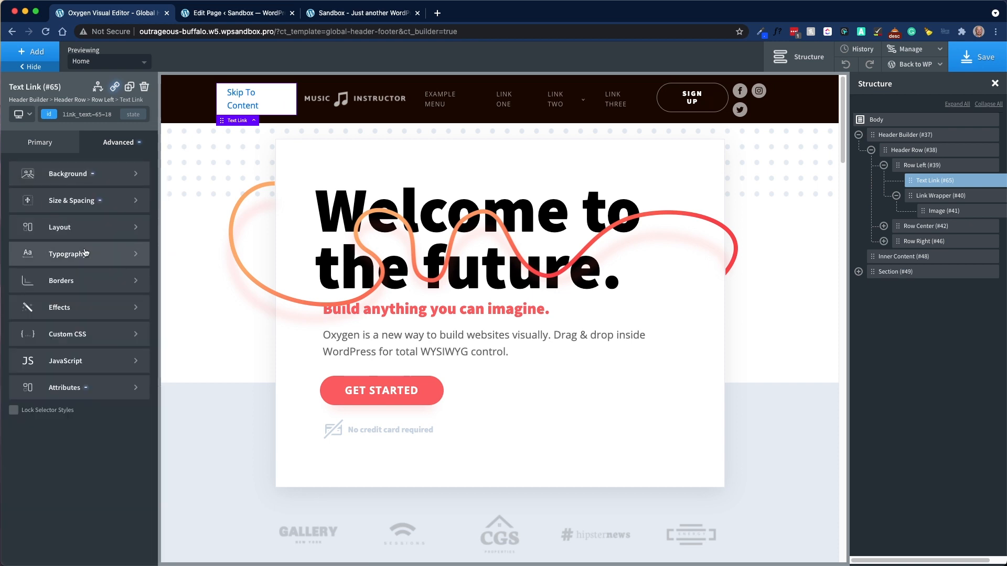
Set the Skip To Content link's position to absolute with a z-index of 1.
click(79, 229)
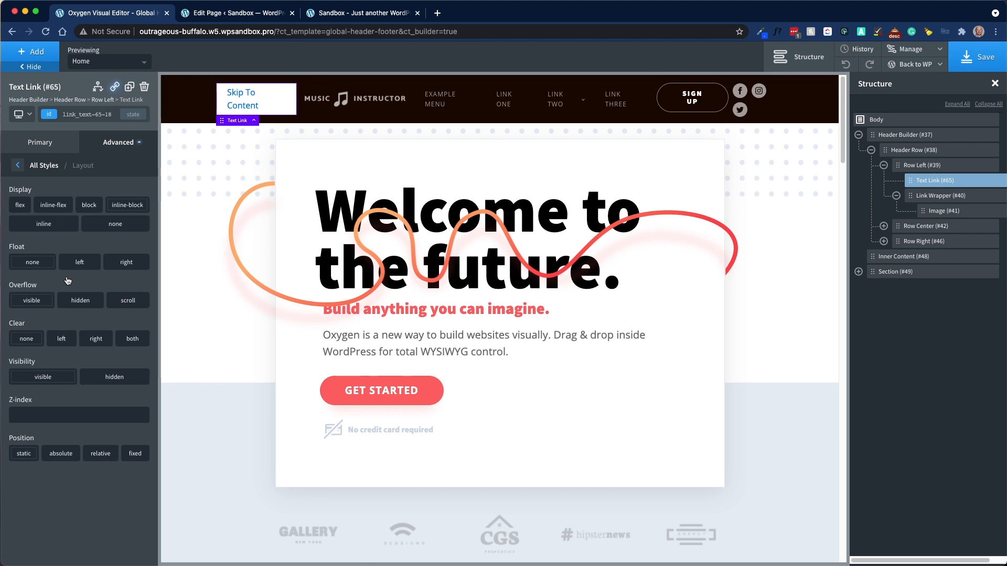
click(60, 454)
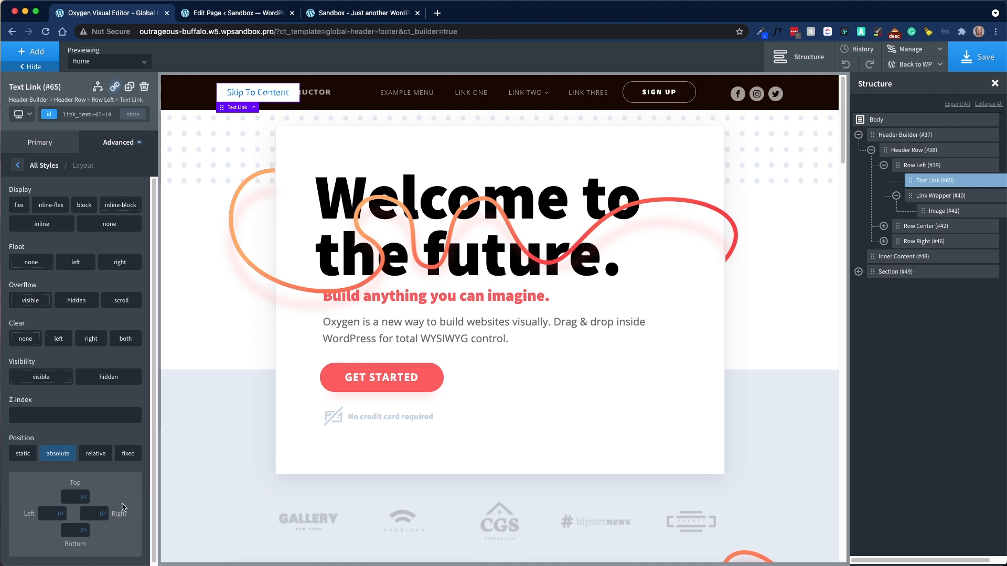
click(45, 411)
text(1)
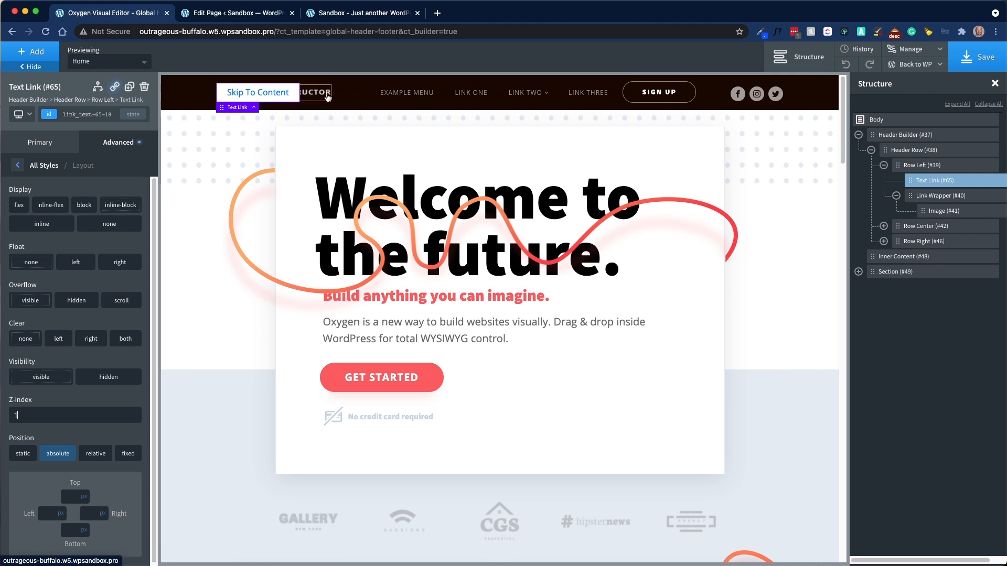
click(34, 416)
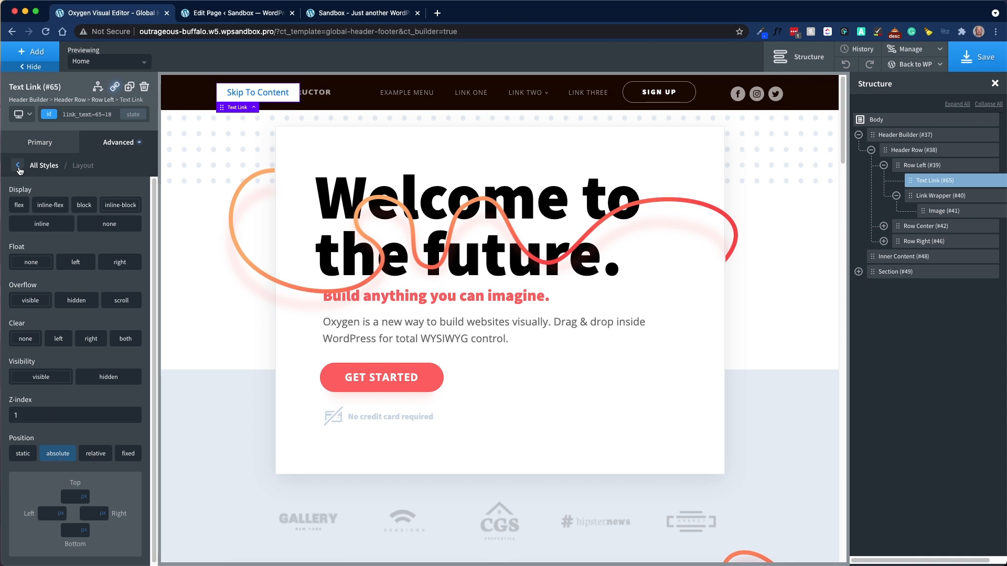
click(18, 166)
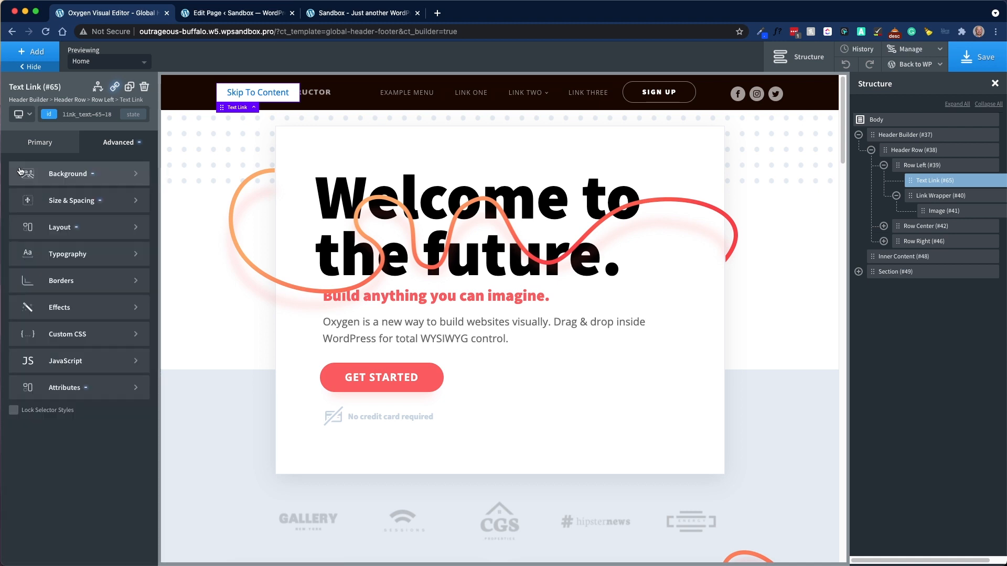
Give the Skip To Content link's text a font weight of 700 and an underline.
click(97, 258)
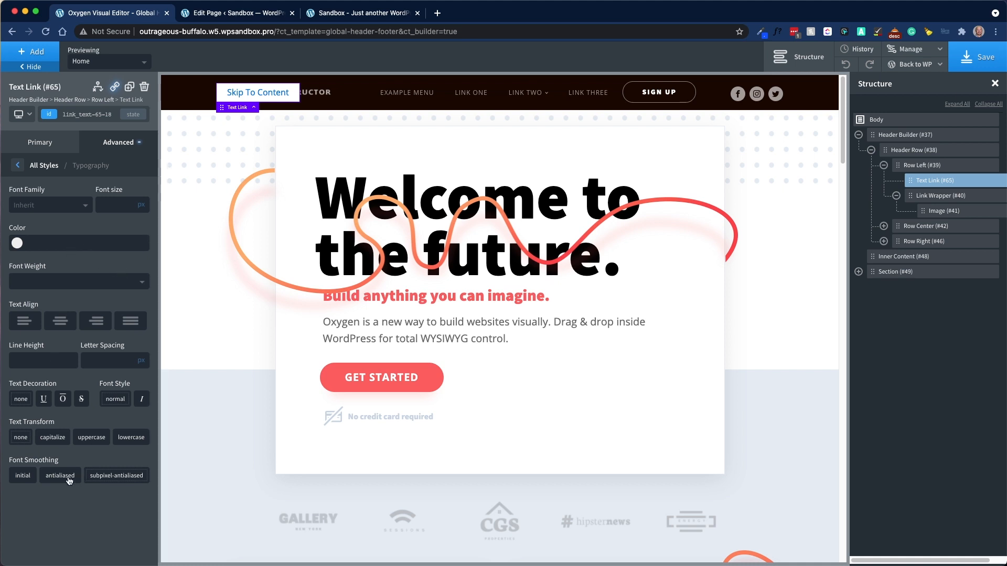
click(71, 285)
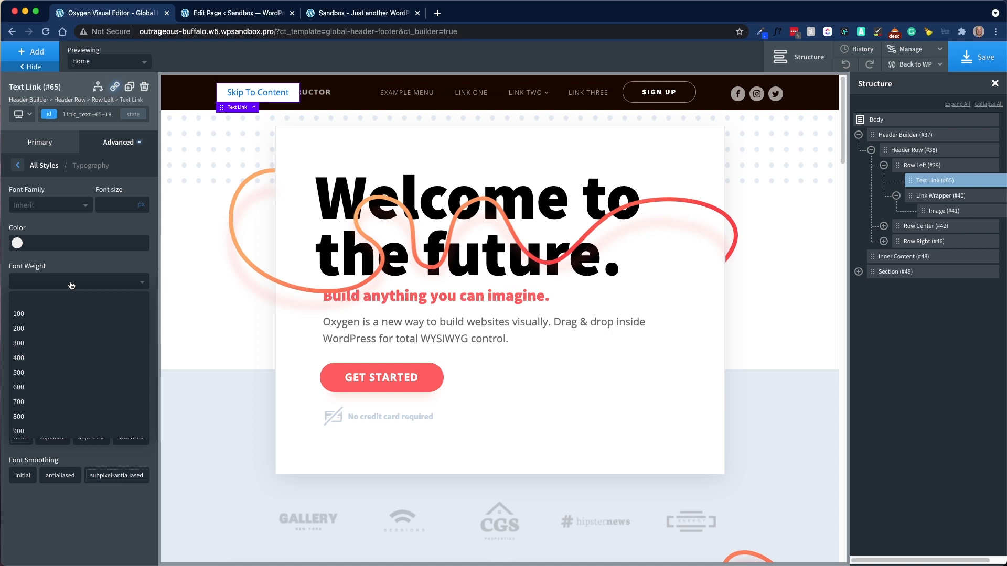
click(34, 402)
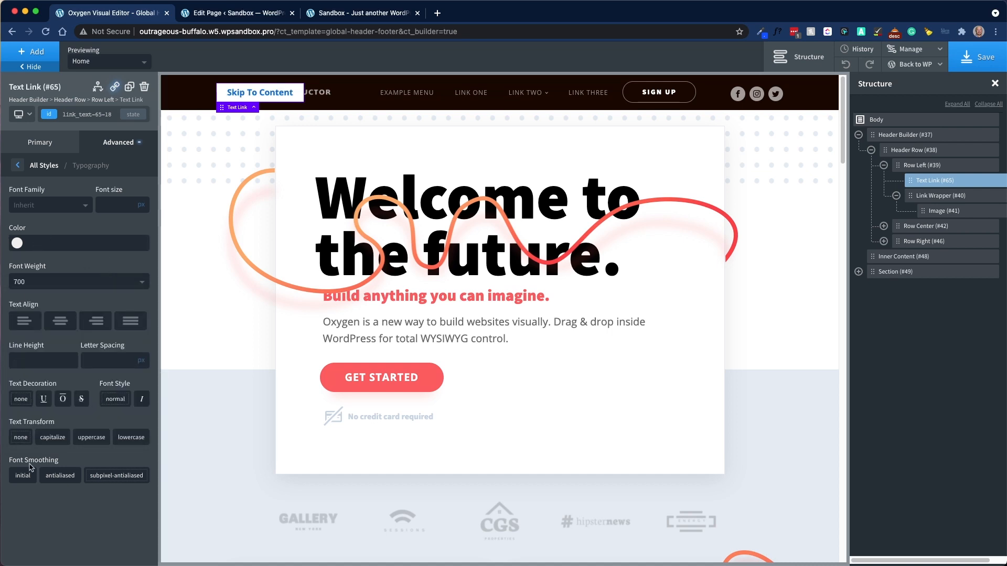
click(44, 402)
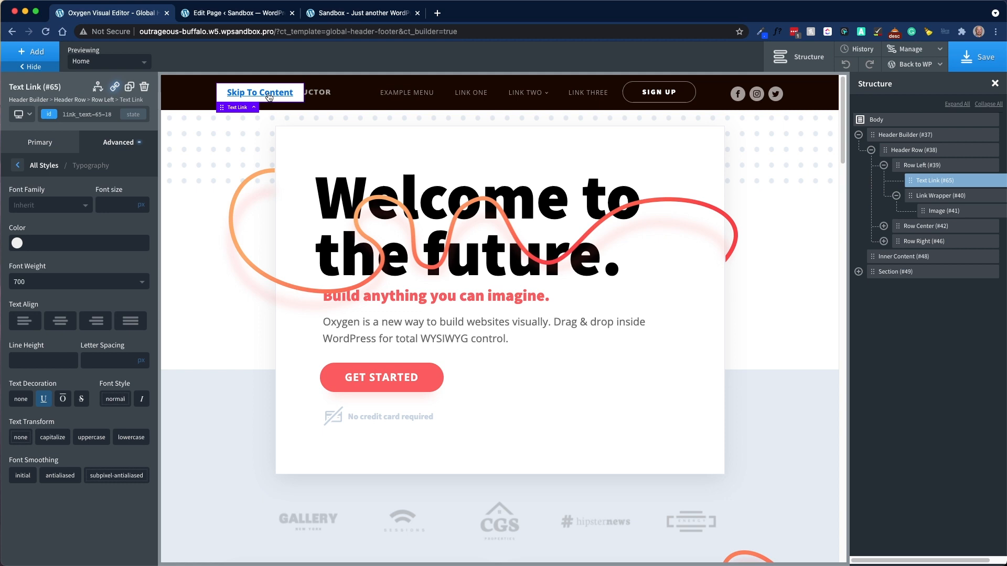
click(18, 166)
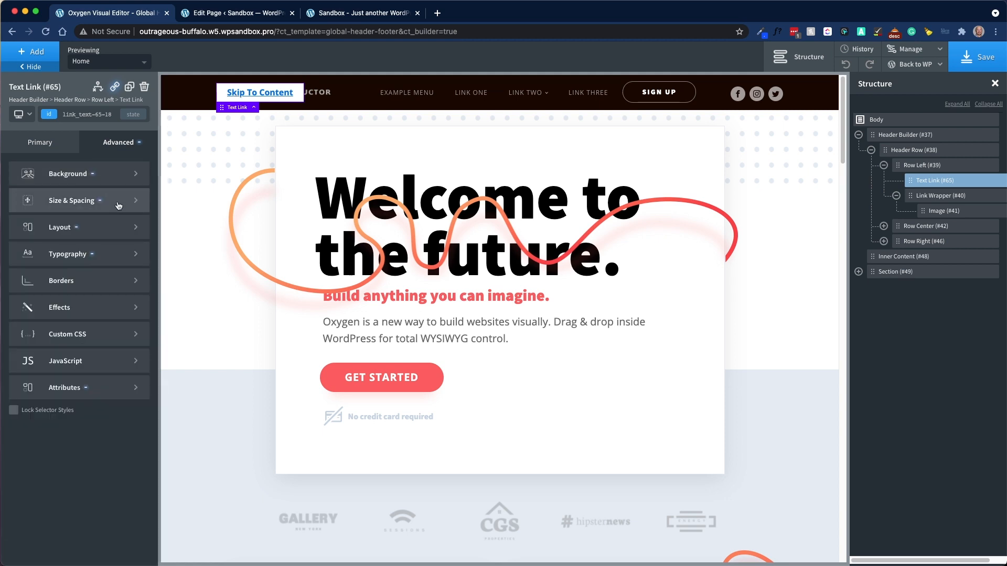
Round the Skip To Content link's corners with a border radius of 4 px.
click(85, 285)
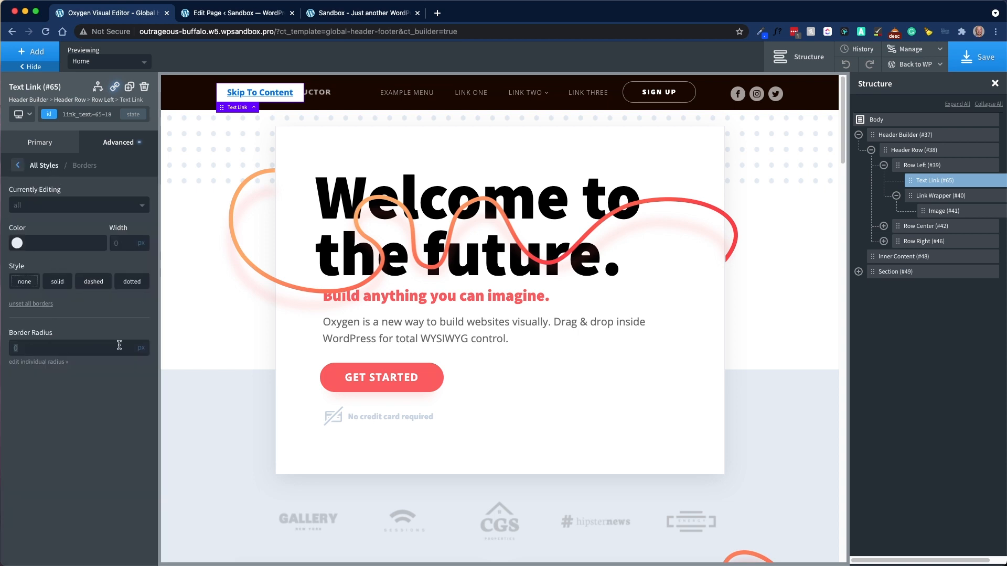
text(4)
click(51, 348)
click(15, 170)
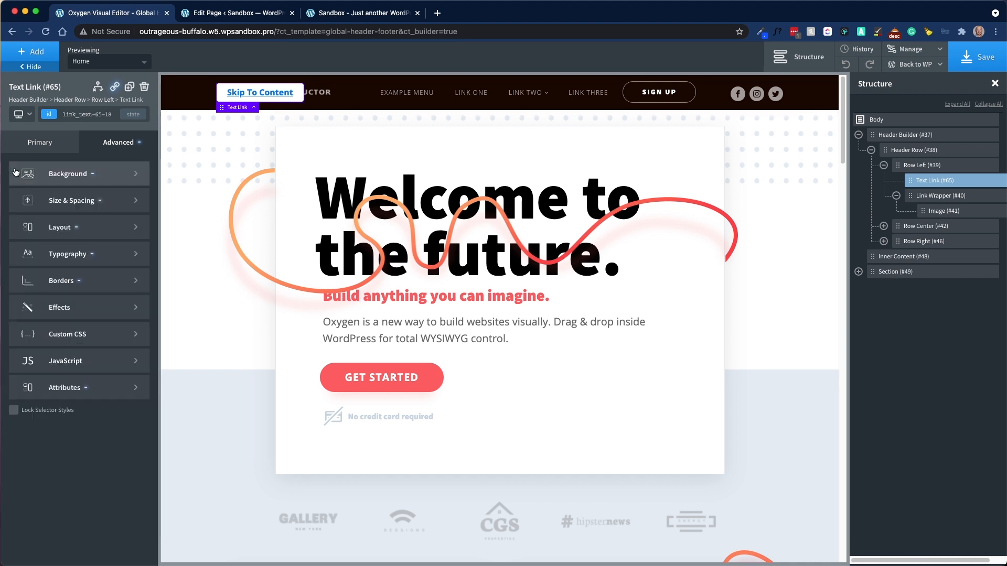
Set up a transition effect on the Skip To Content link with the ease-in-out timing function.
click(98, 310)
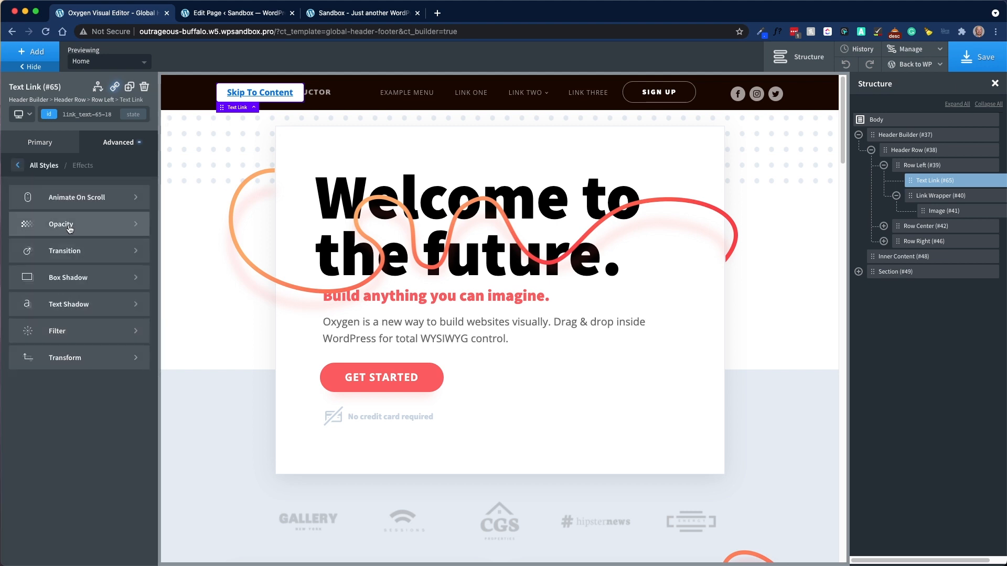
click(63, 254)
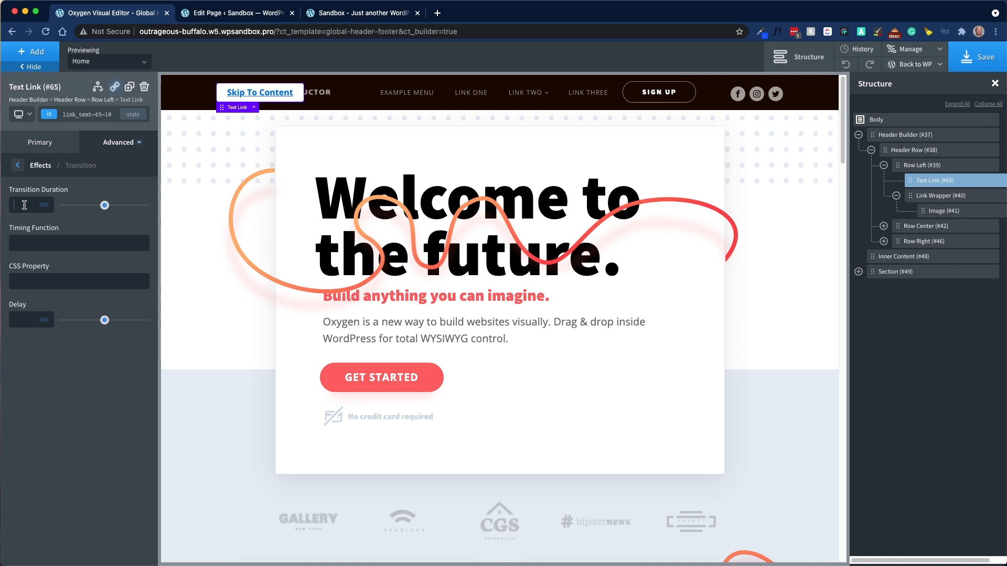
click(90, 246)
text(ease-in-out)
click(19, 167)
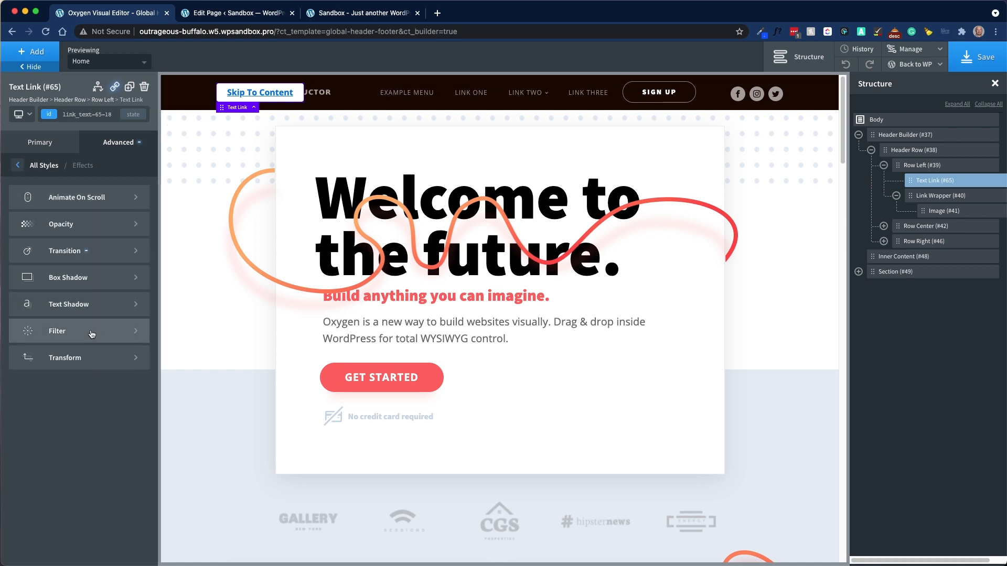
Add a translate transform to the Skip To Content link and switch its Translate Y unit to percent.
click(76, 362)
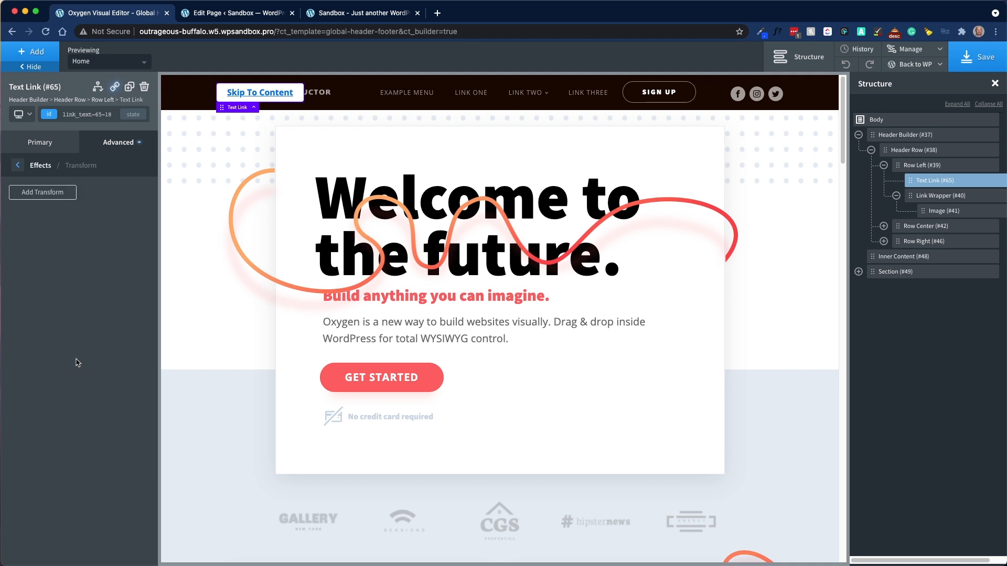
click(50, 201)
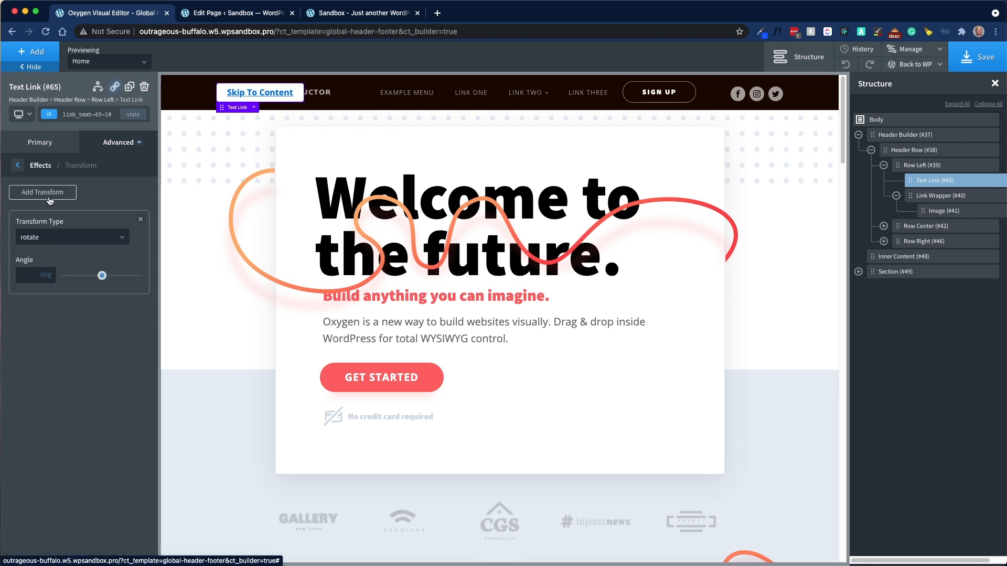
click(52, 241)
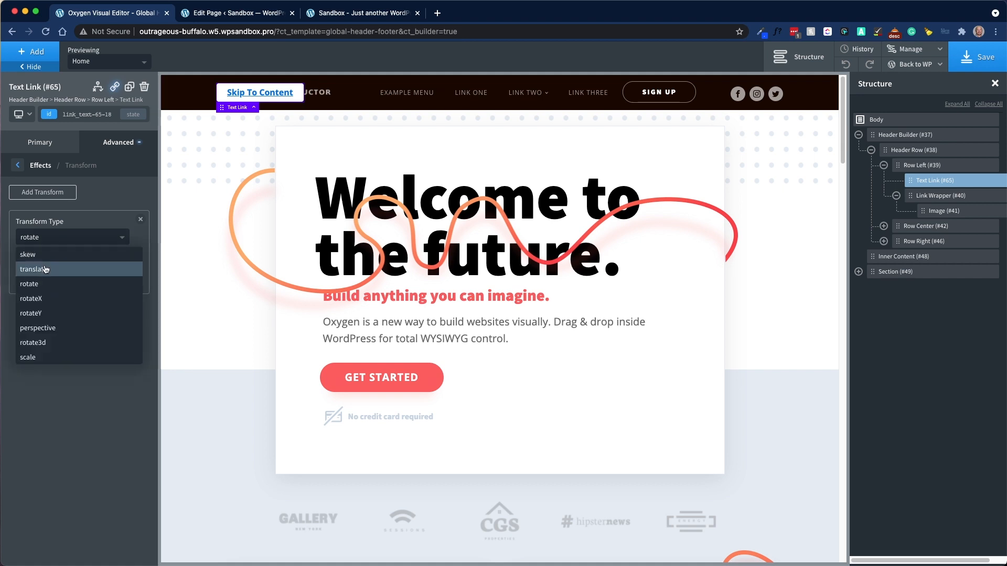
click(46, 270)
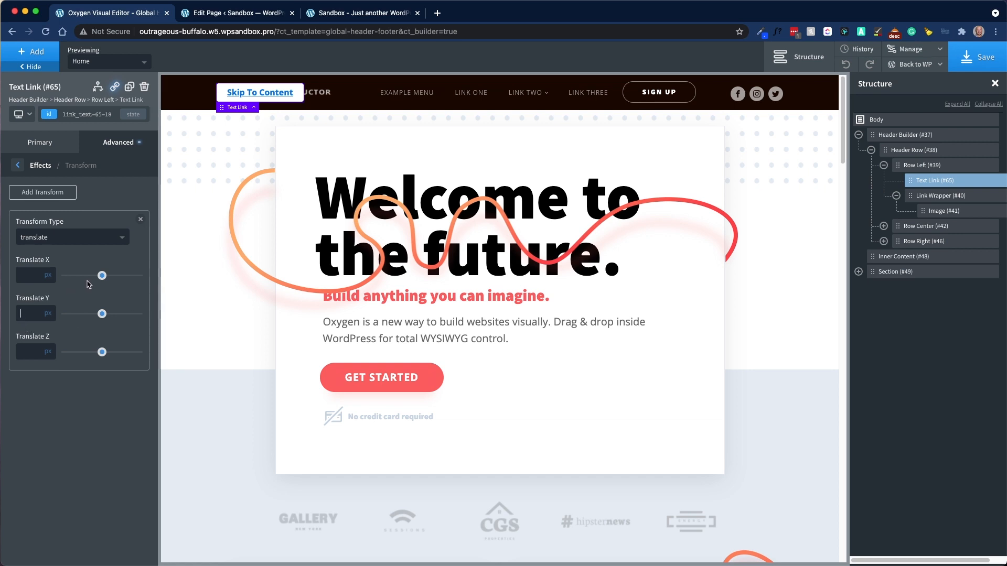
click(47, 313)
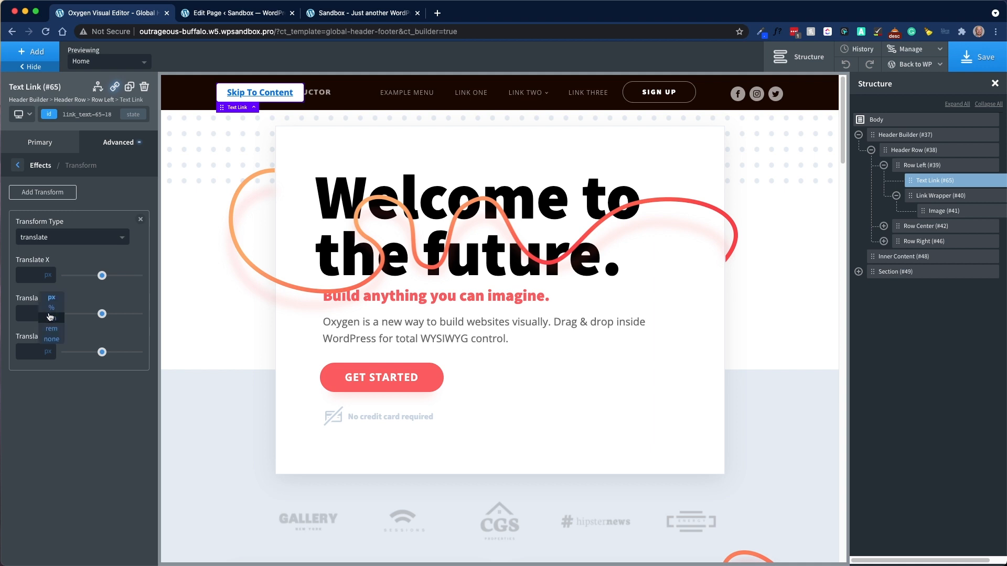
click(49, 306)
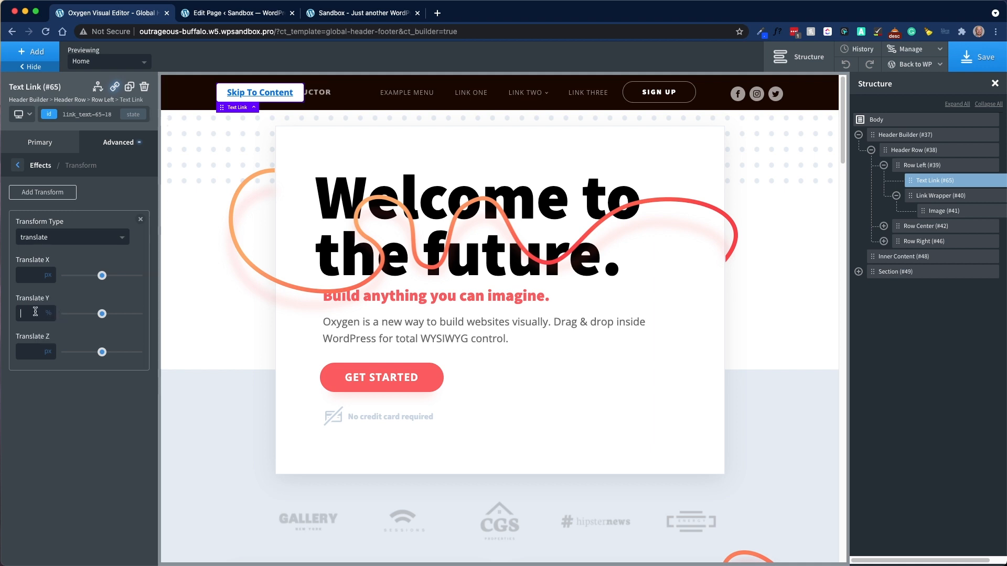
Set the link's Translate Y to -150% and return to the style categories.
click(35, 312)
text(150)
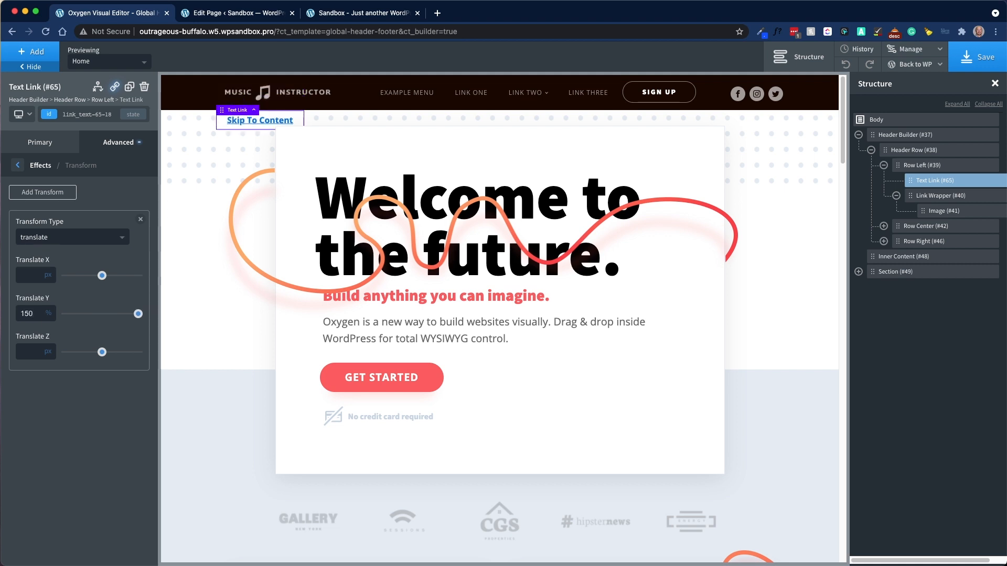
key(Left)
key(Left)
key(Left)
text(-)
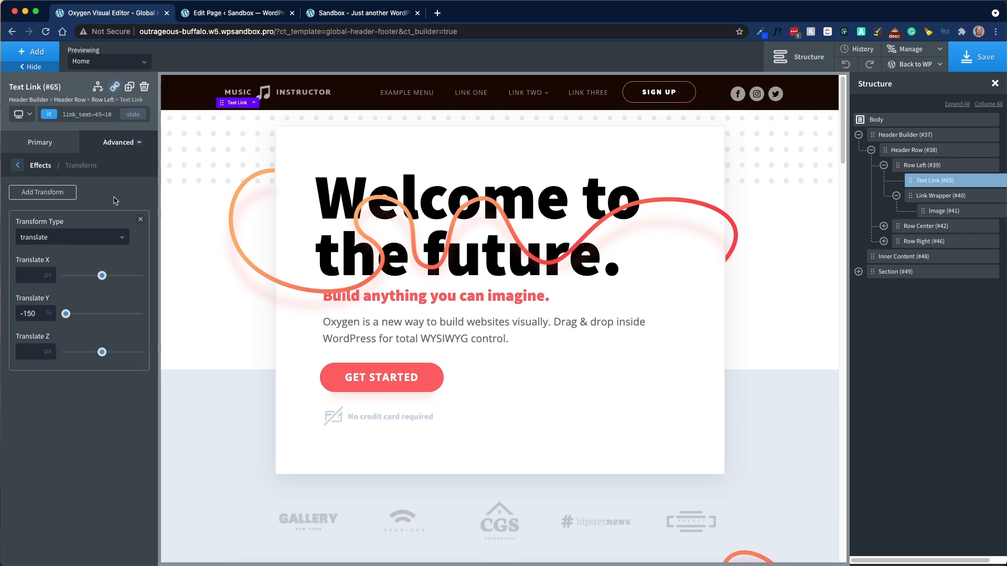
click(18, 167)
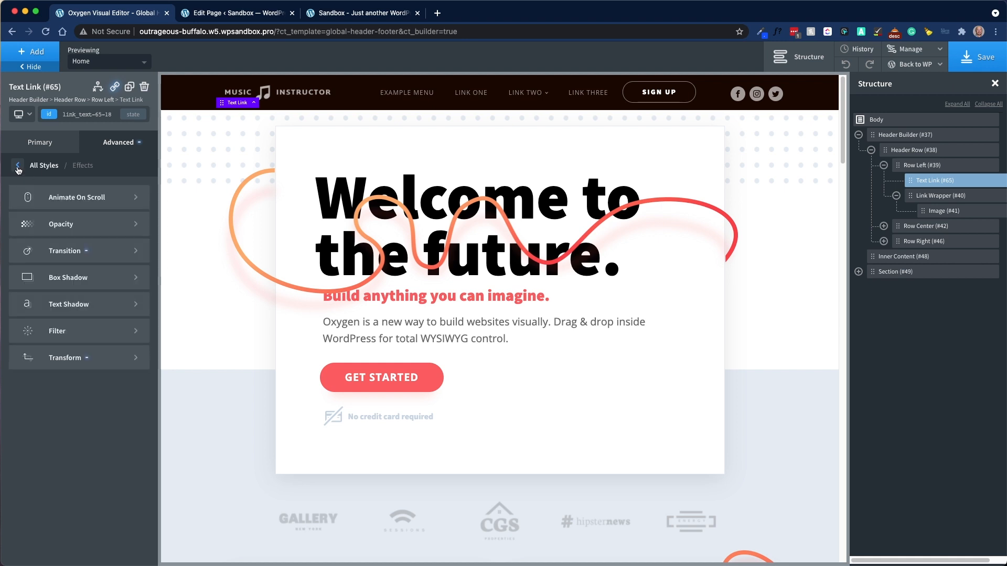
click(17, 167)
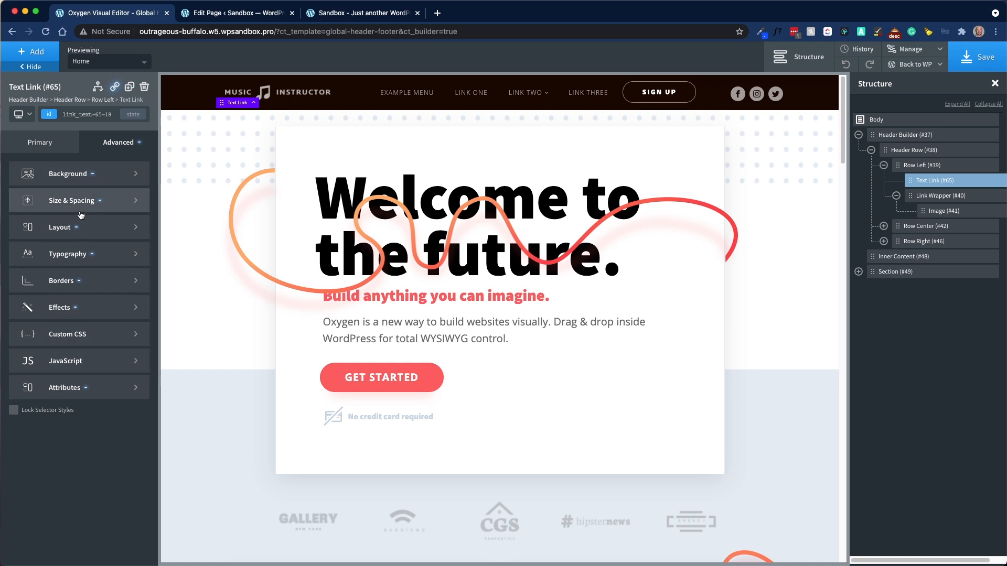
Add a focus pseudo-class state to the Skip To Content link.
click(132, 120)
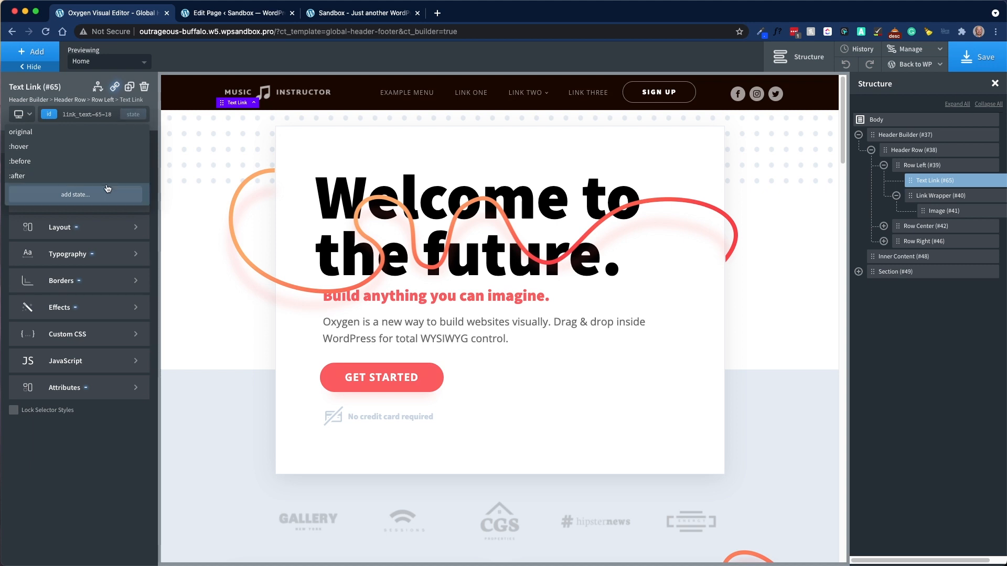
click(72, 201)
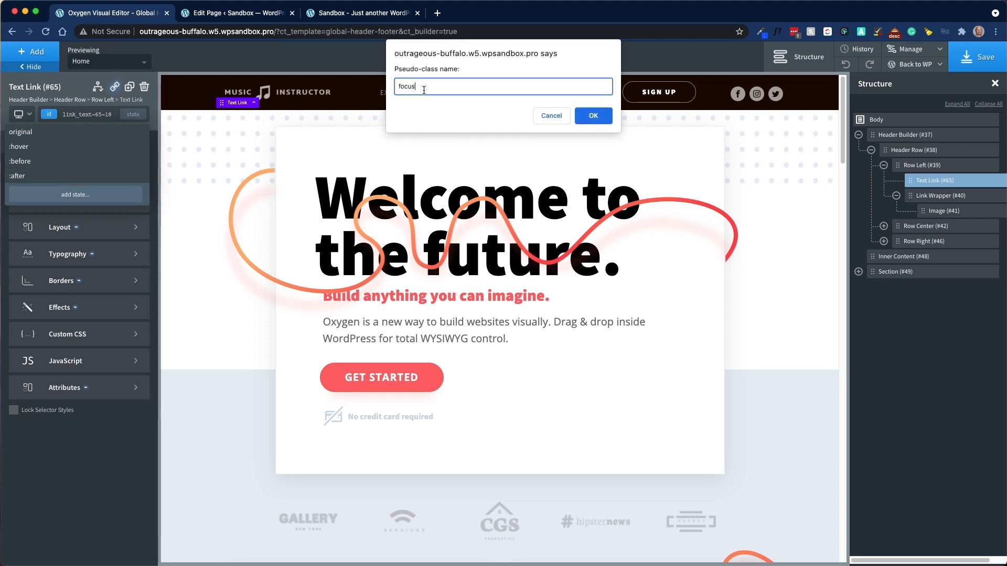
click(591, 116)
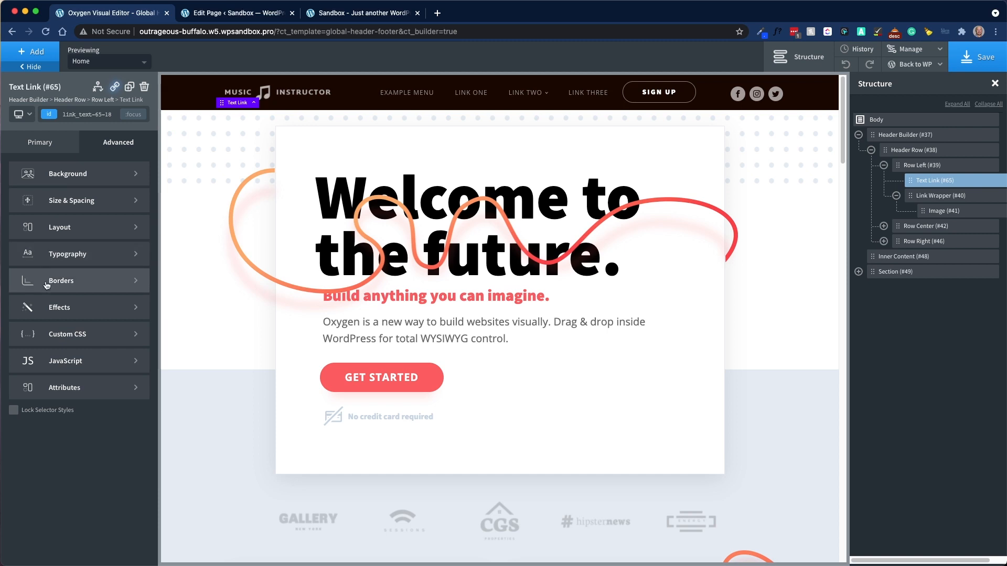
Give the link's focus state a transition of .5 sec with the ease-in-out timing function.
click(74, 314)
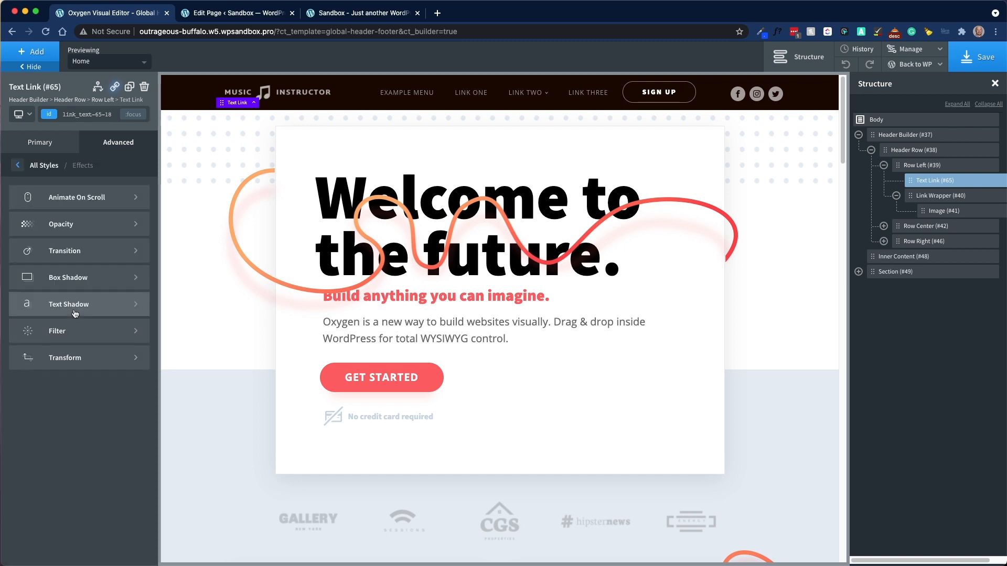
click(69, 253)
click(21, 205)
text(.5)
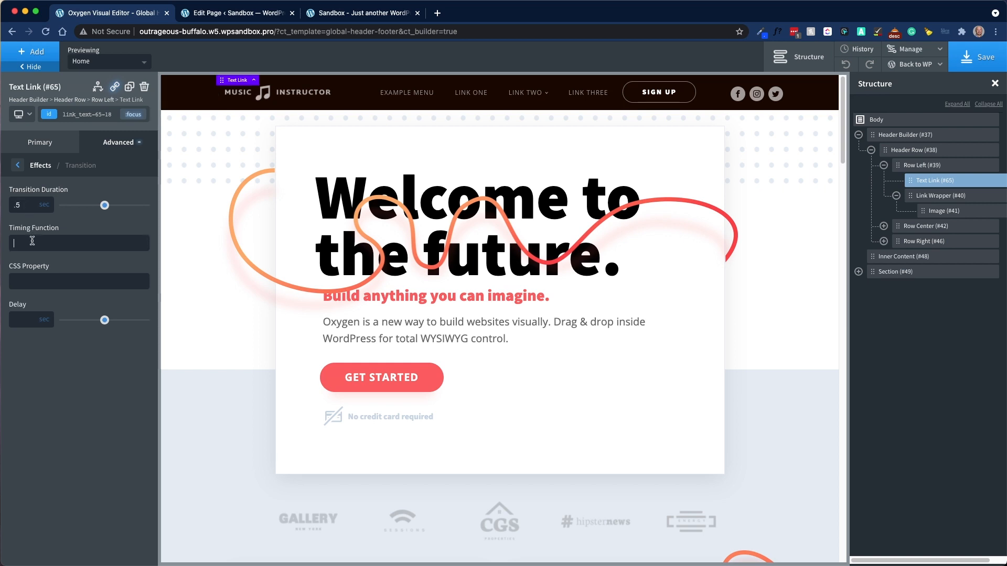
text(ease-in-out)
click(18, 166)
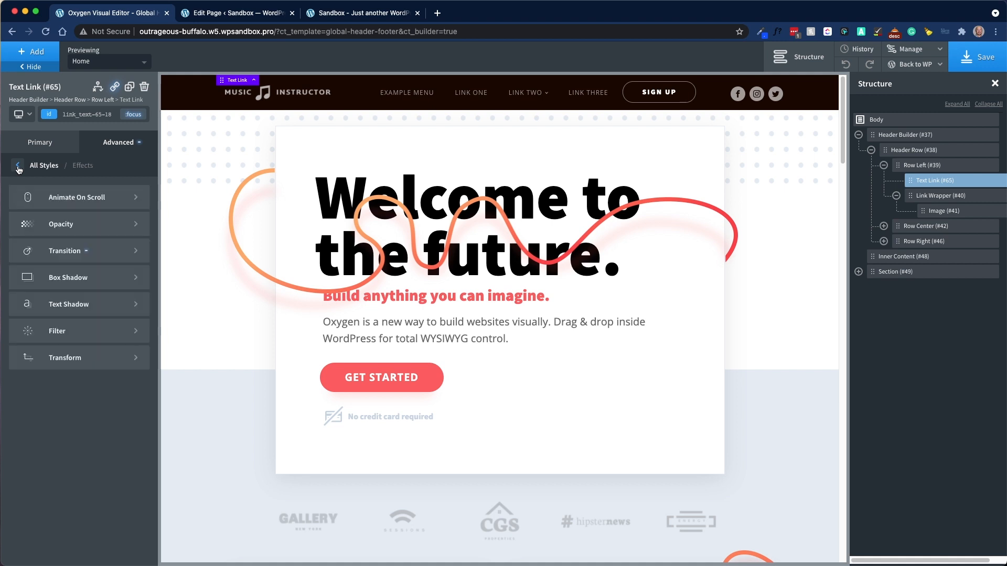
Add a translate transform to the Skip To Content link's focus state with Translate Y set to 1%.
click(93, 358)
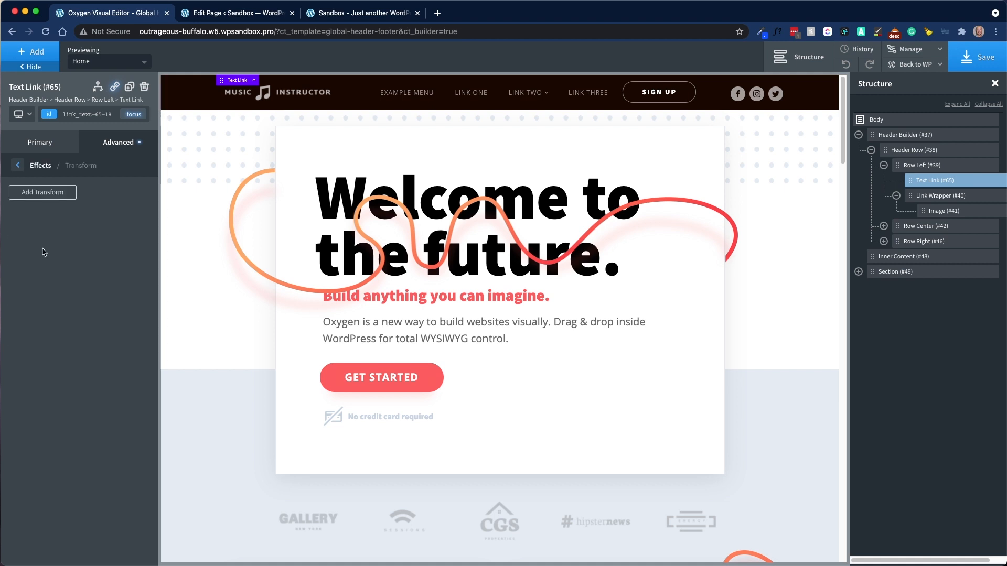
click(44, 193)
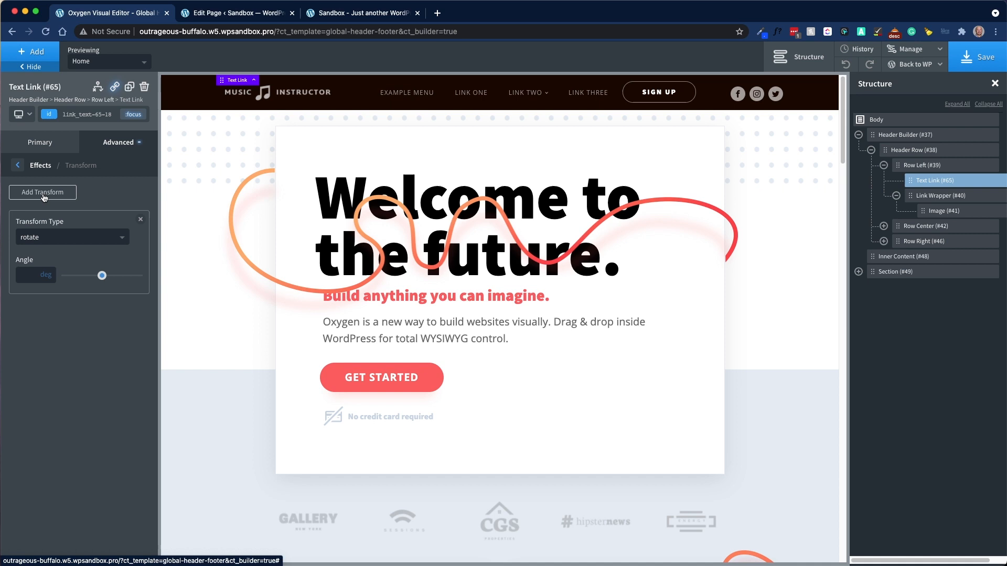
click(51, 239)
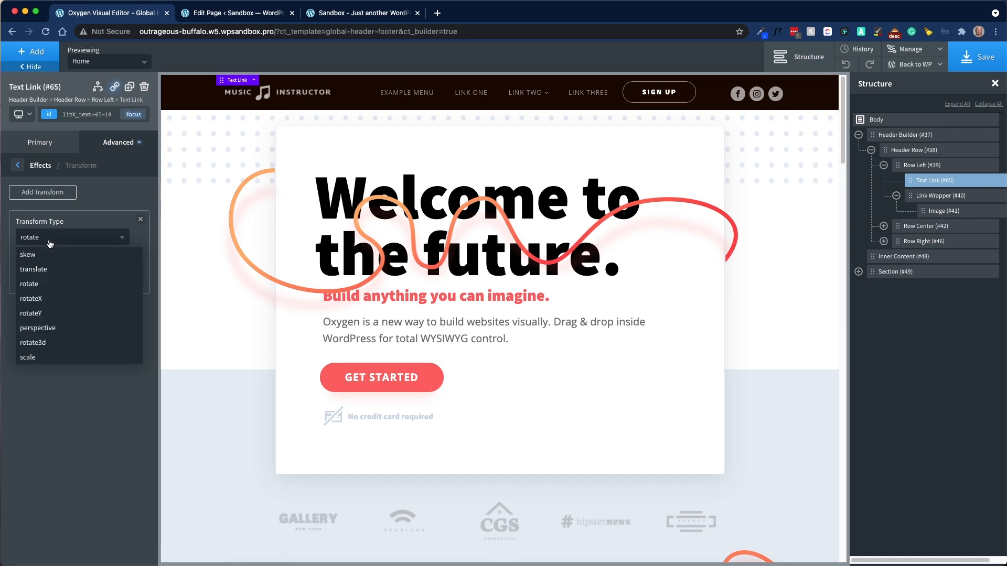
click(51, 270)
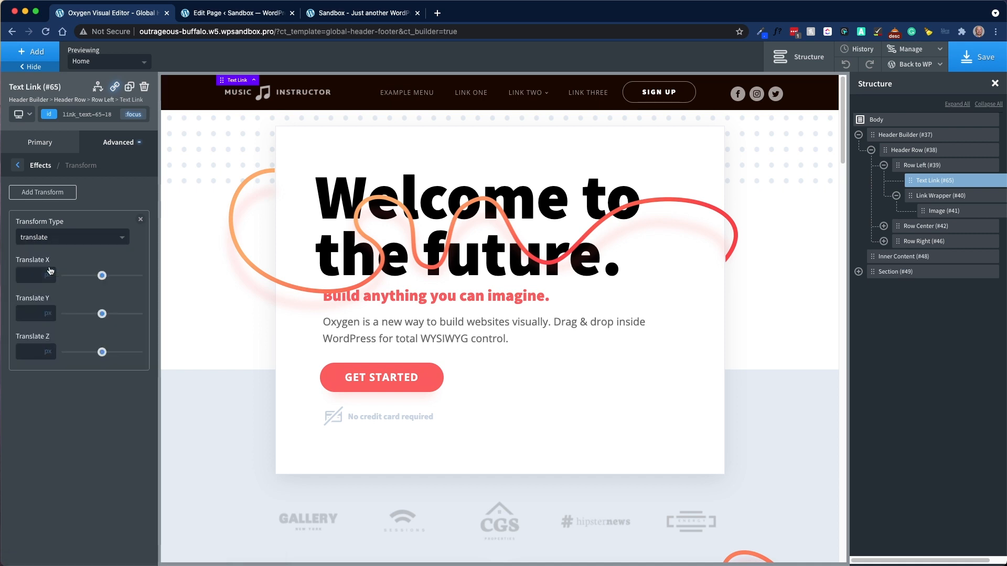
text(1)
click(47, 314)
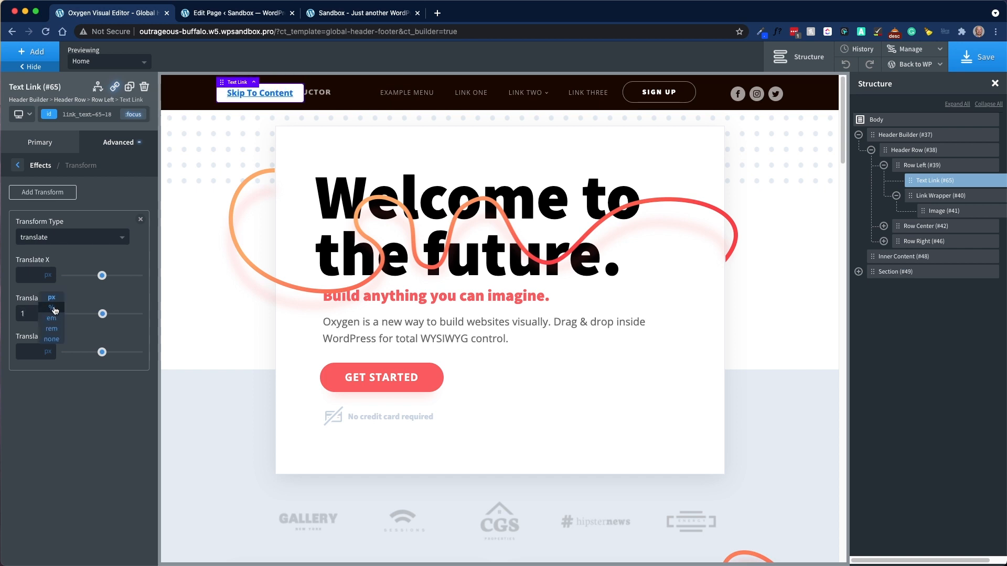
click(54, 309)
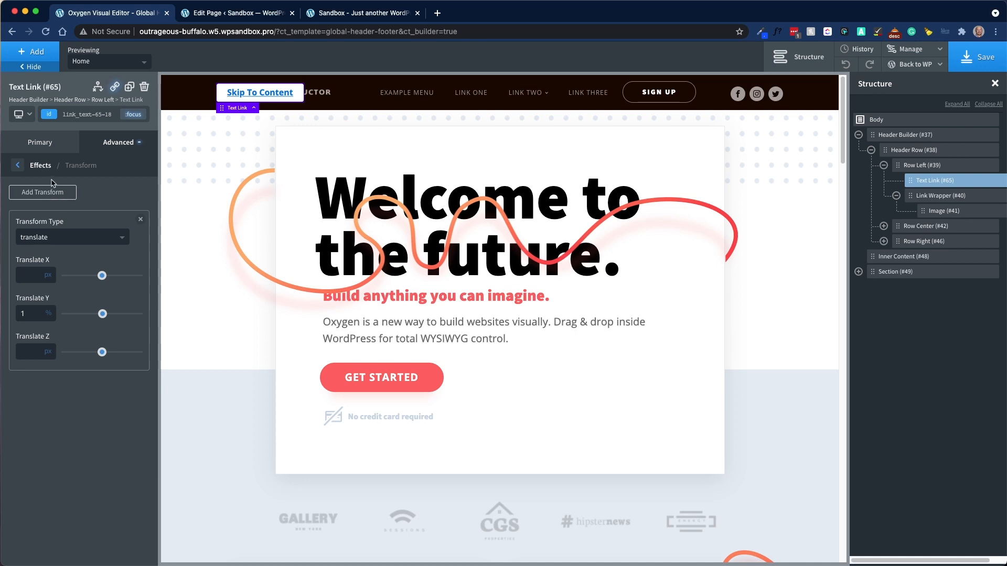
Compare the link's original state with its focus state, ending on the focus state.
click(133, 115)
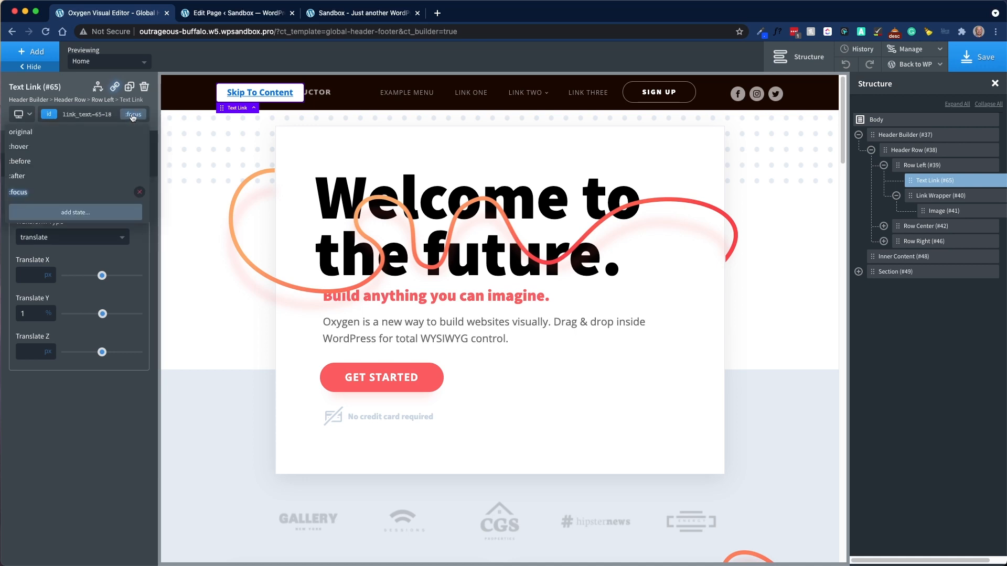
click(81, 132)
click(137, 119)
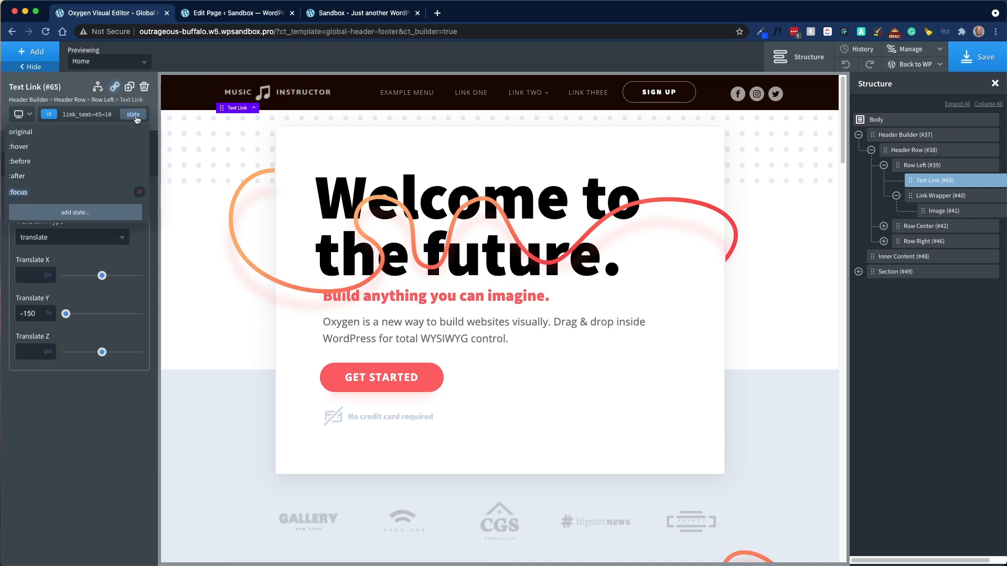
click(67, 191)
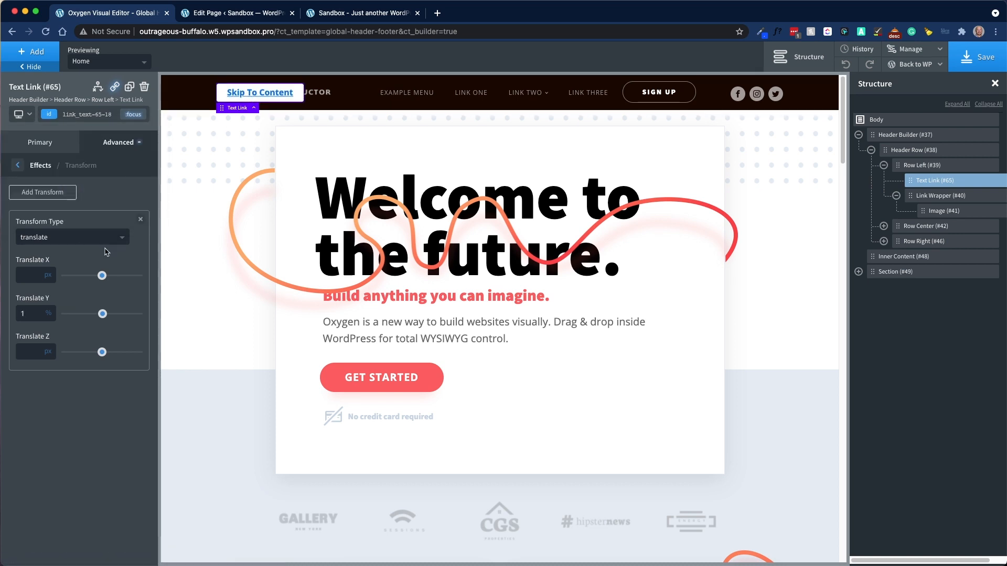
Add the custom CSS "outline: 2px solid blue;" to the link's focus state and save the template.
click(19, 166)
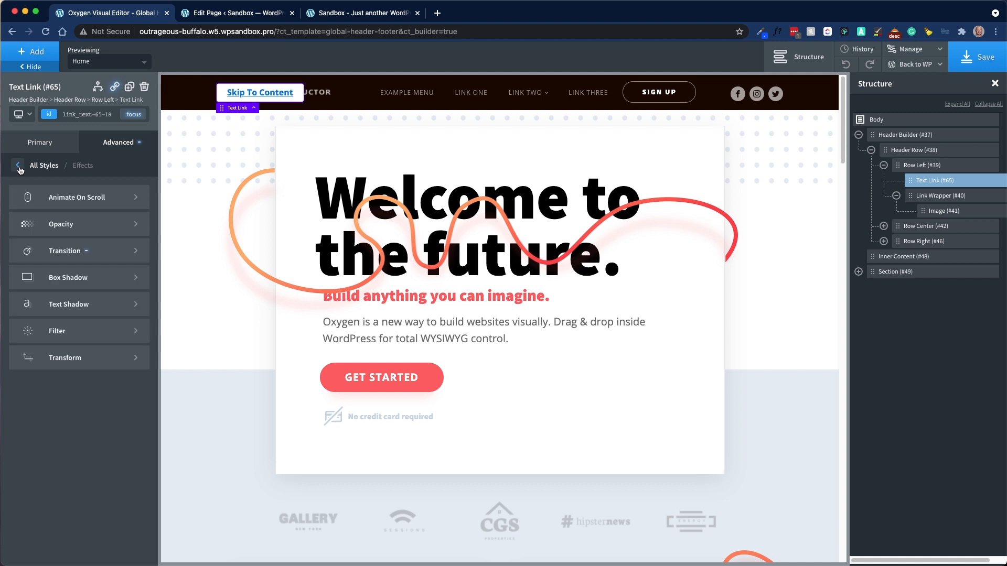
click(18, 166)
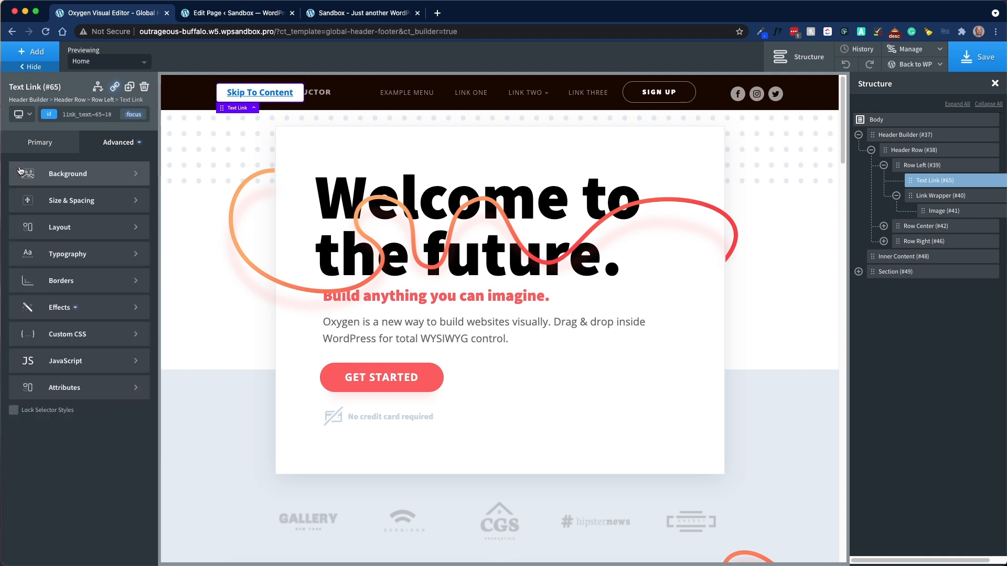
click(98, 331)
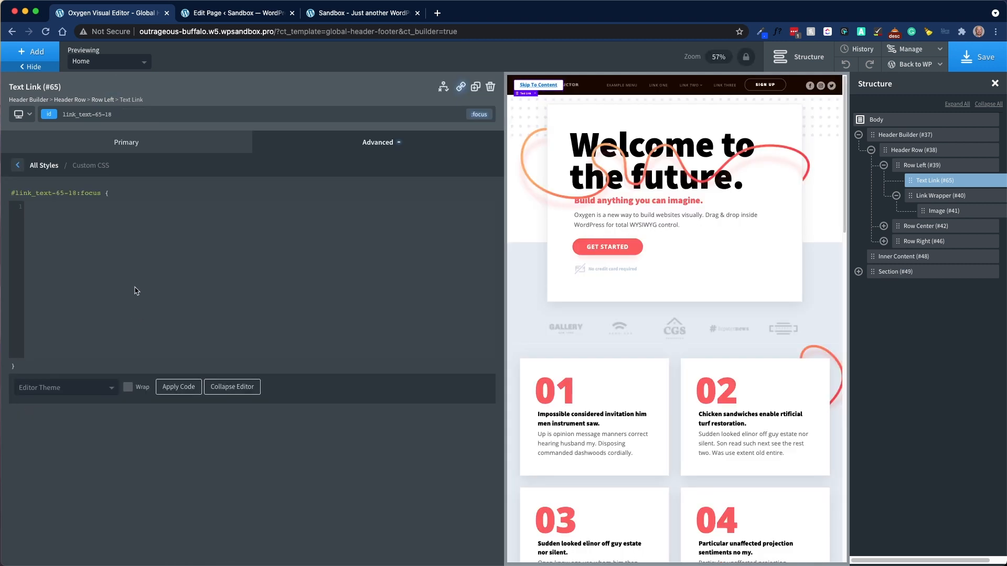
click(110, 240)
text(outl)
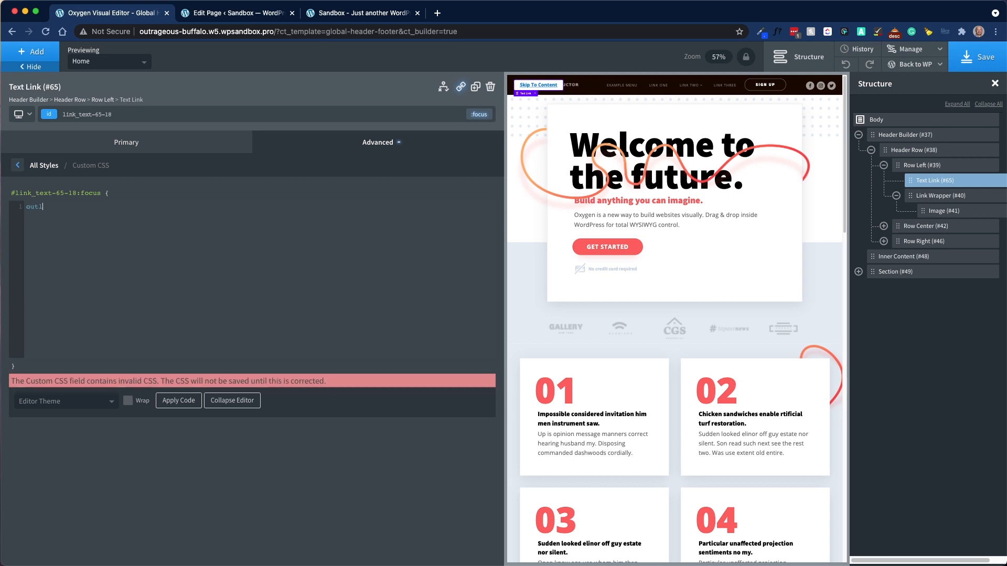
text(ine: 2px solid)
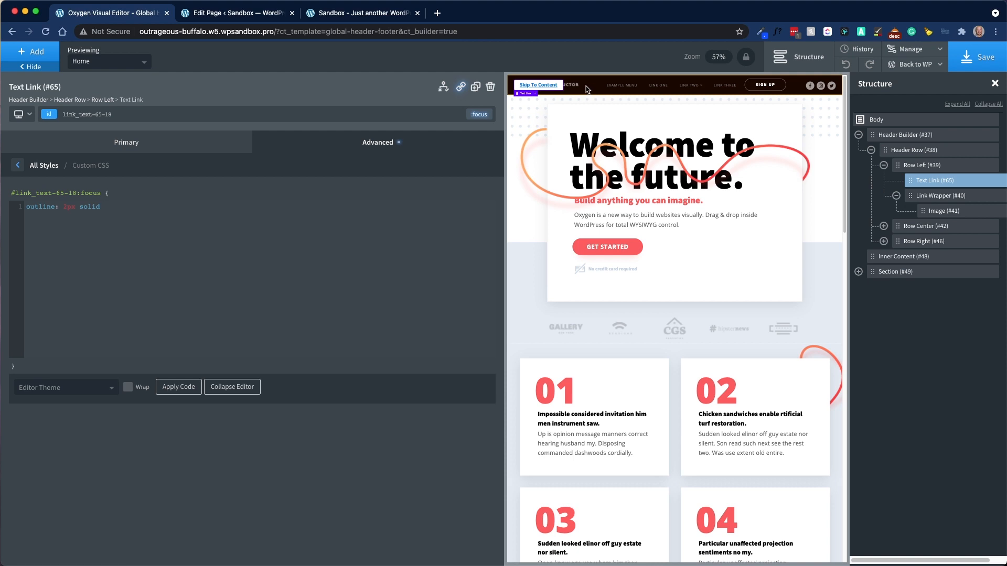
text(blue;)
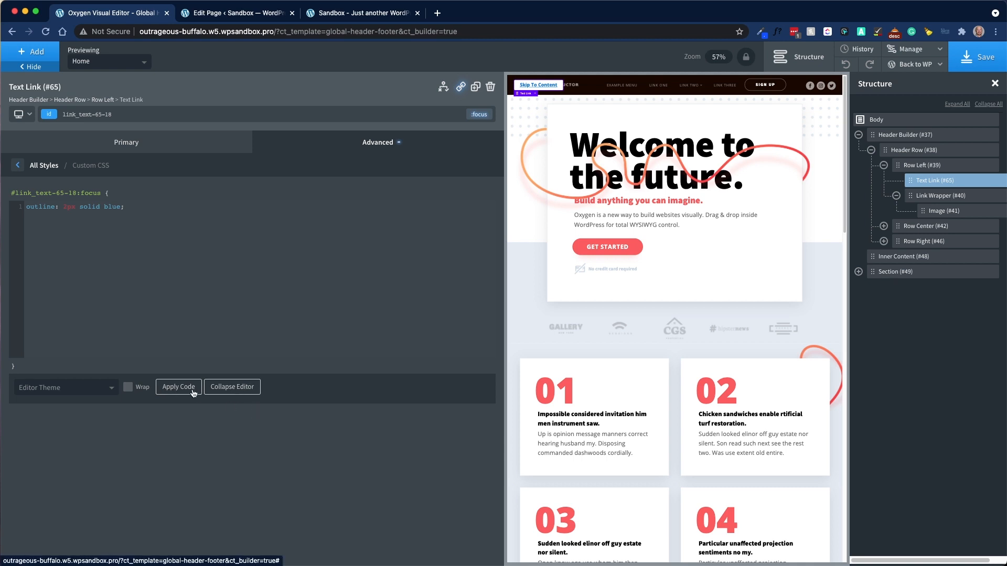
click(247, 391)
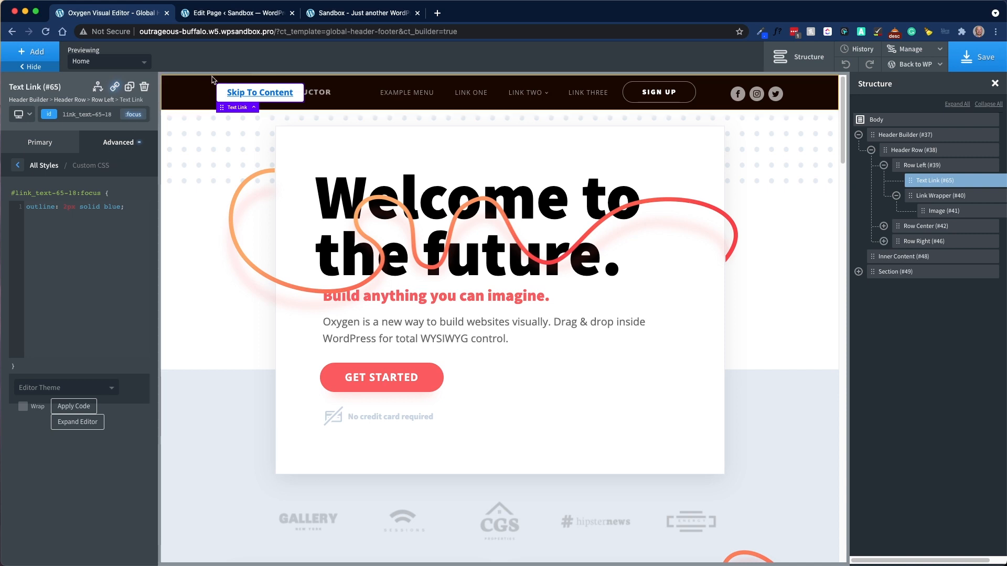
click(18, 165)
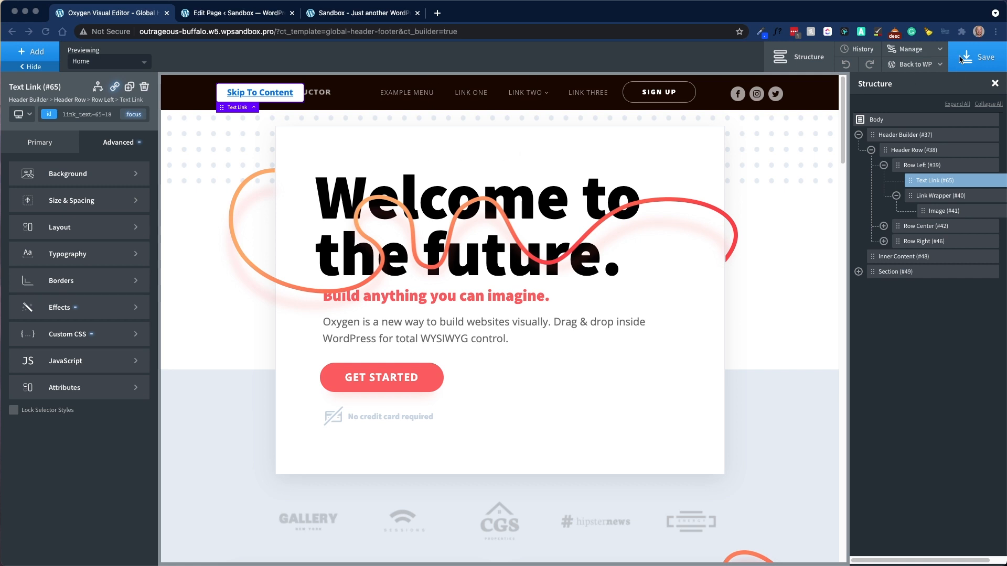
click(976, 61)
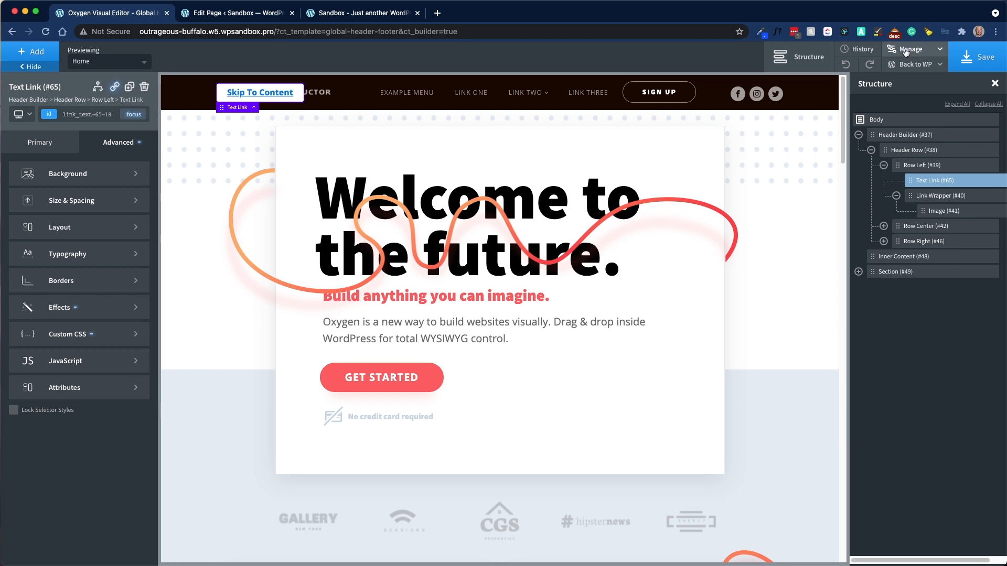
Try the Smooth Scroll to Hash Links option in the page's script settings, leaving it switched off.
click(928, 51)
click(903, 71)
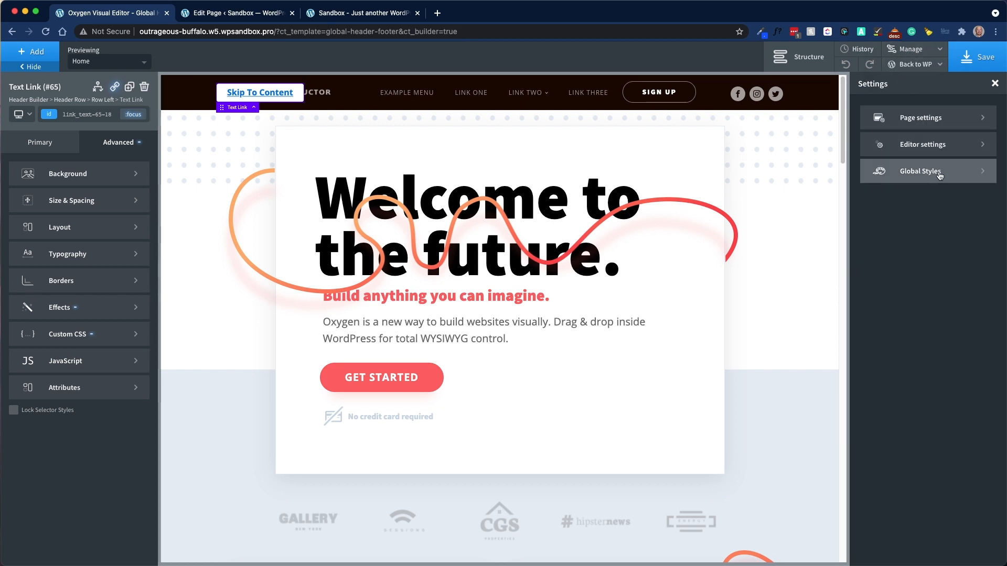
click(927, 119)
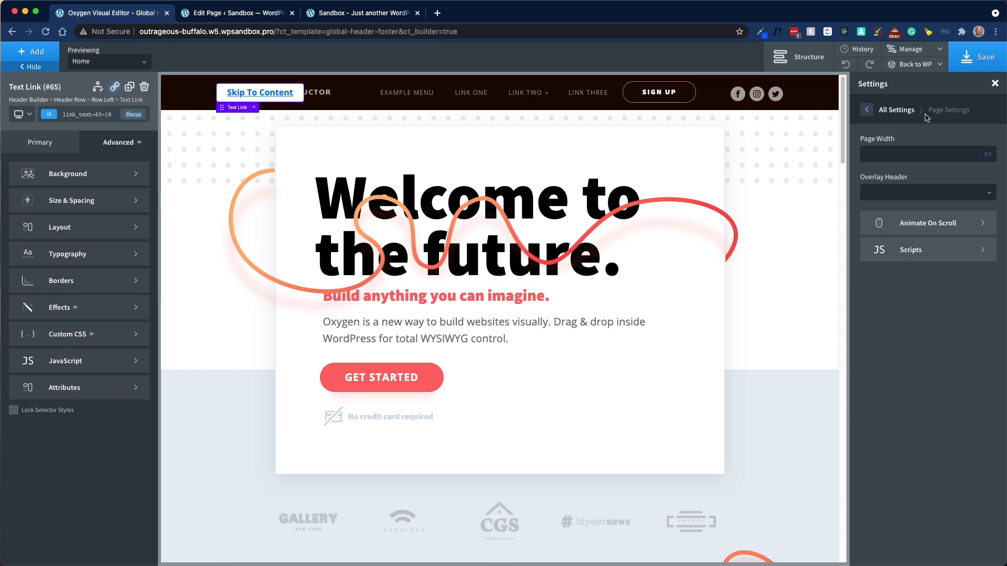
click(931, 226)
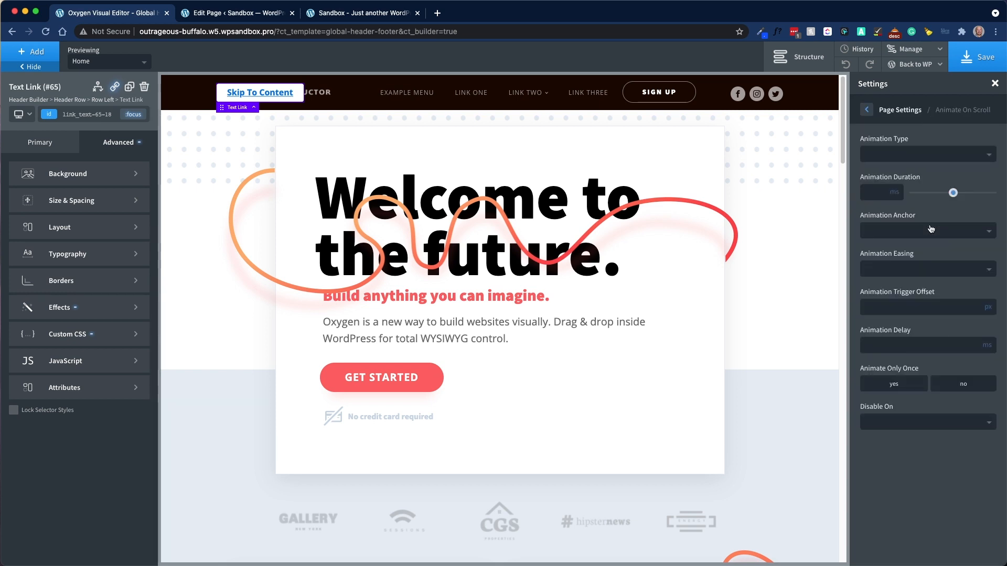
click(867, 111)
click(926, 250)
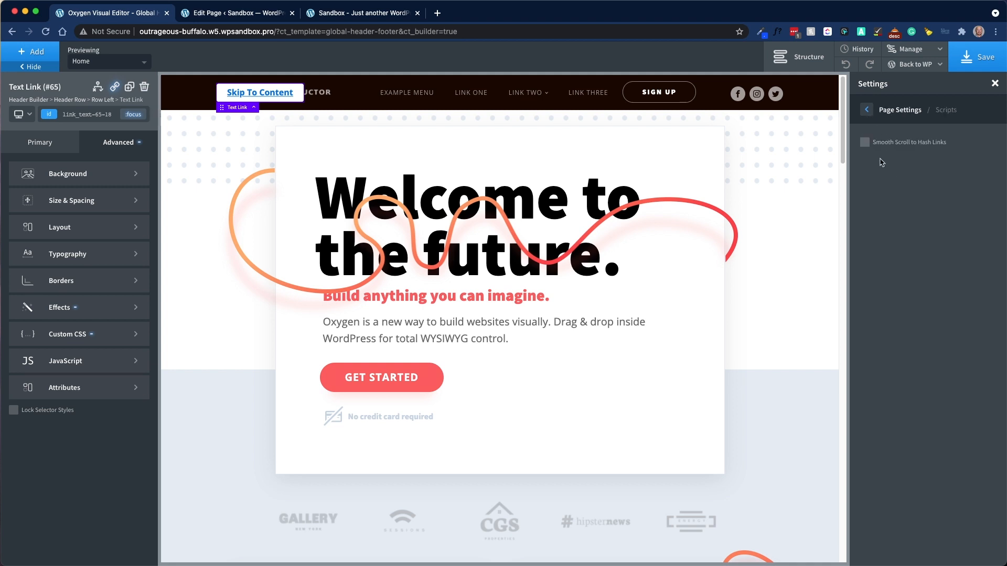
click(866, 142)
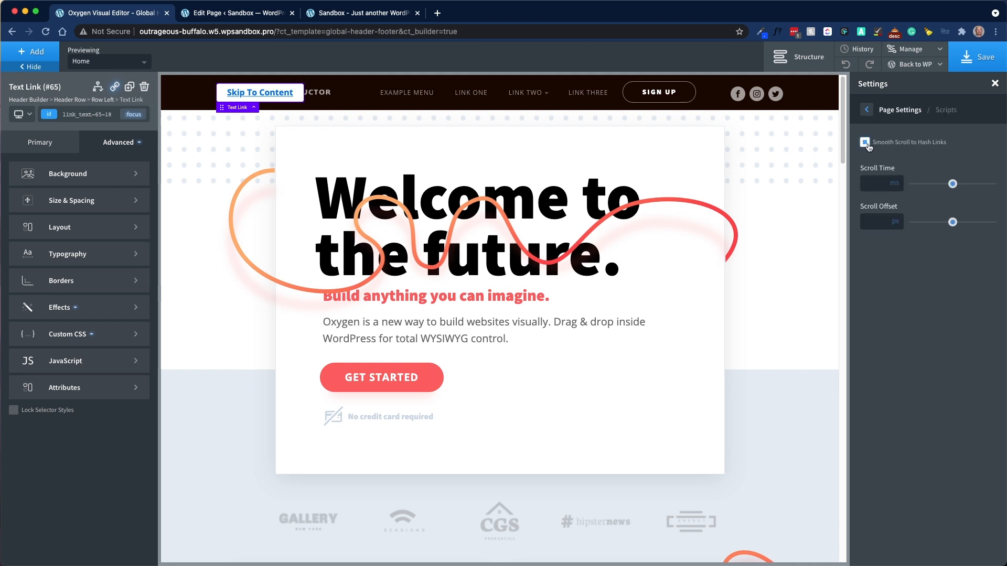
click(865, 143)
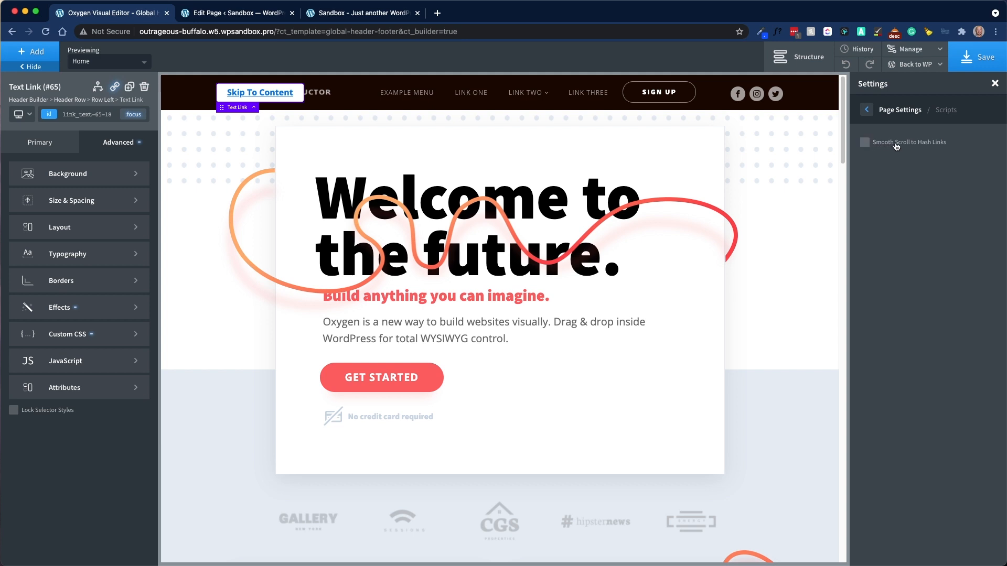
click(865, 144)
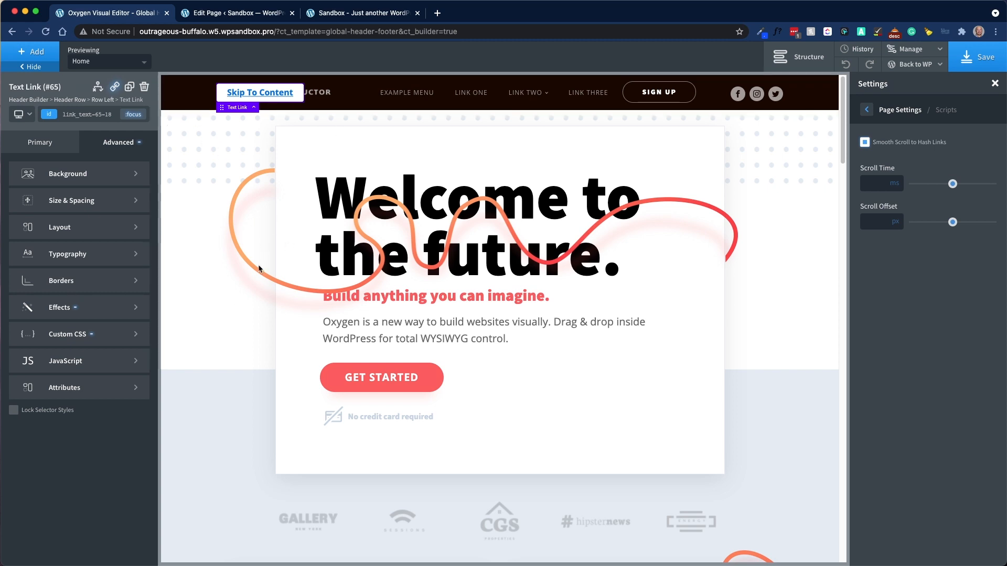
click(864, 145)
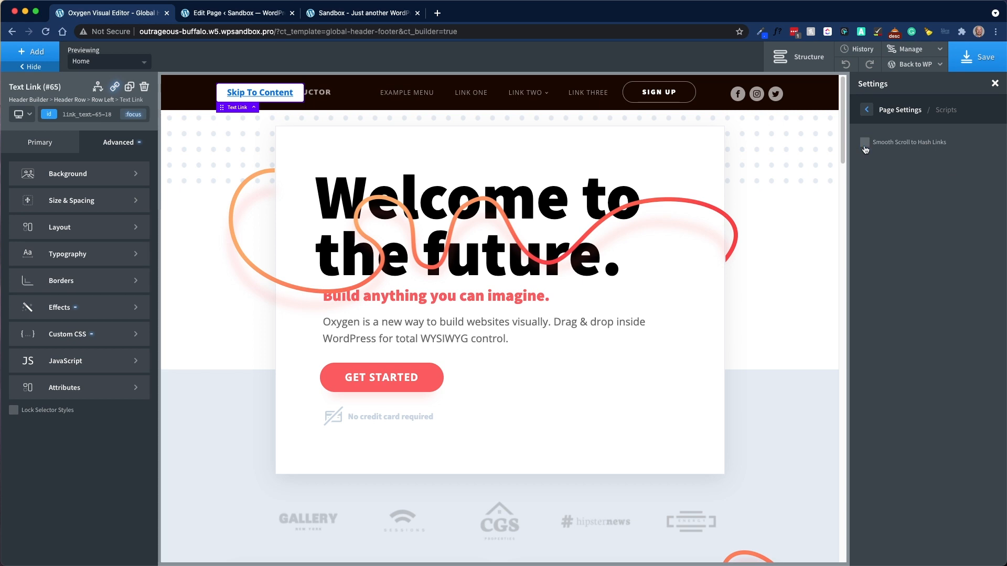
click(867, 111)
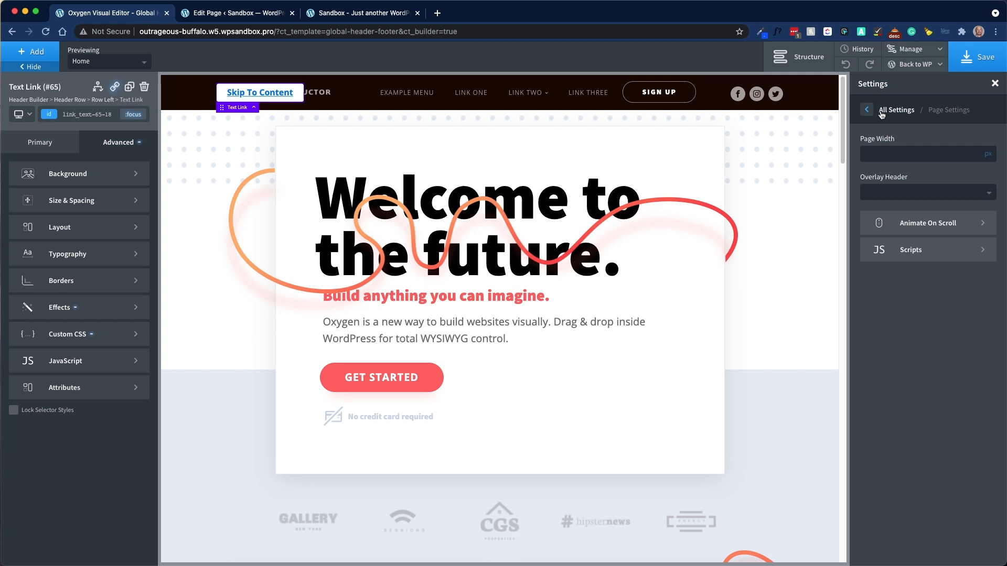
Check the Smooth Scroll to Hash Links option in the global styles' script settings and save the template.
click(868, 111)
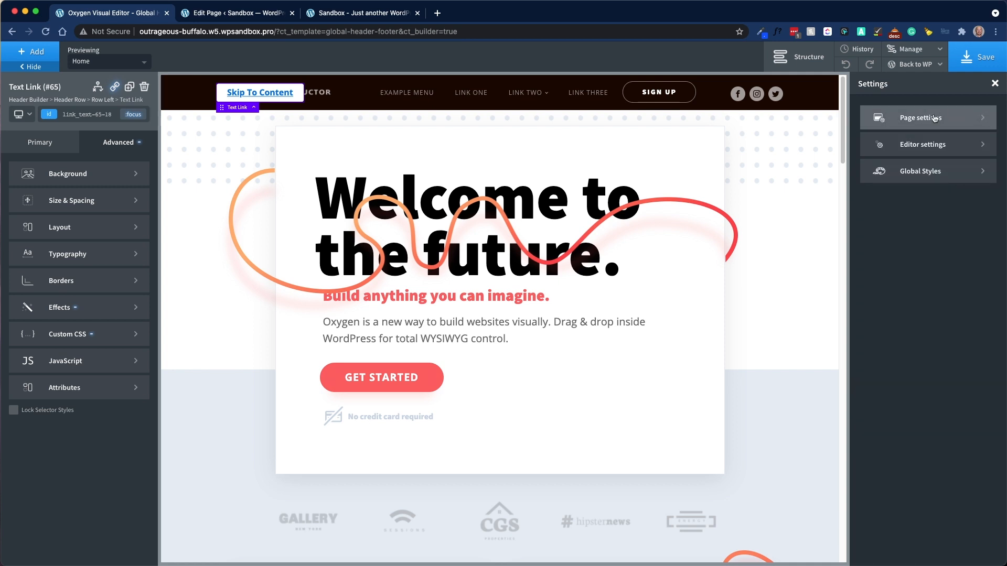
click(912, 180)
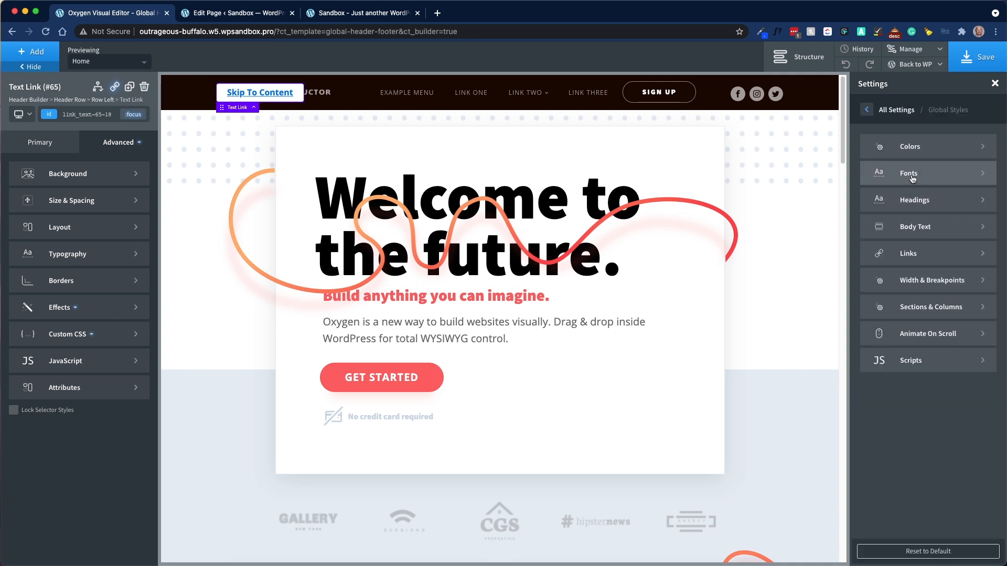
click(927, 362)
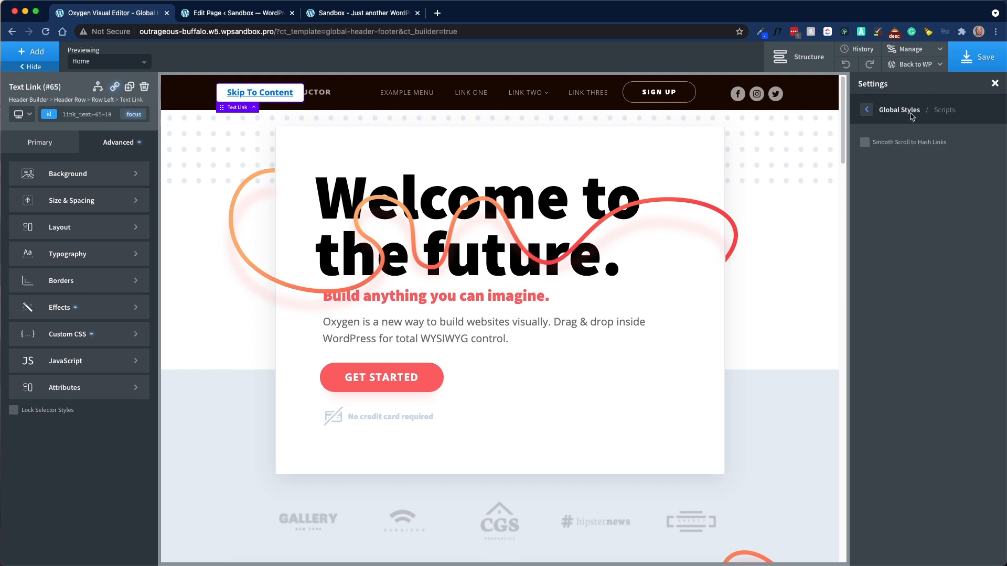
click(869, 111)
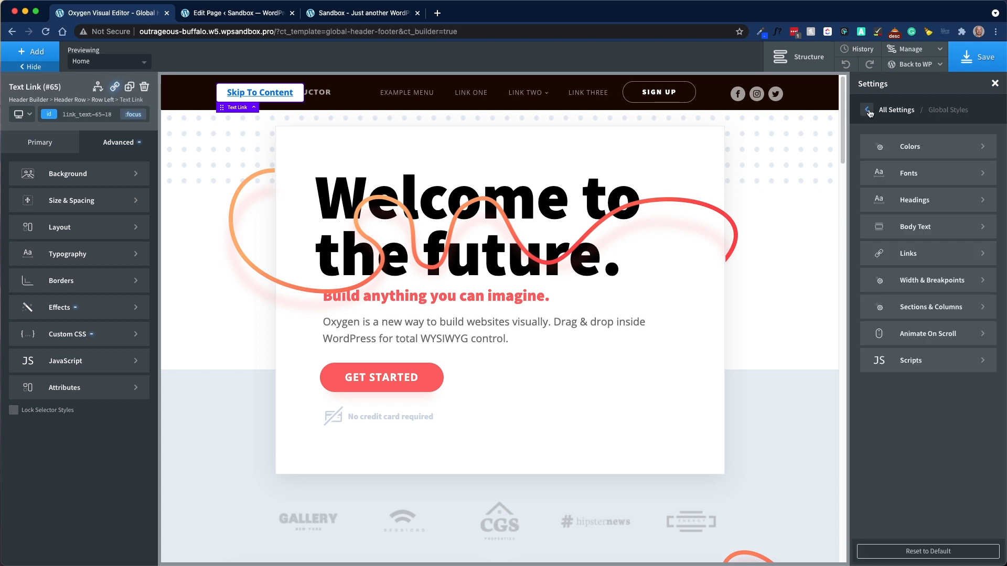
click(868, 111)
click(986, 58)
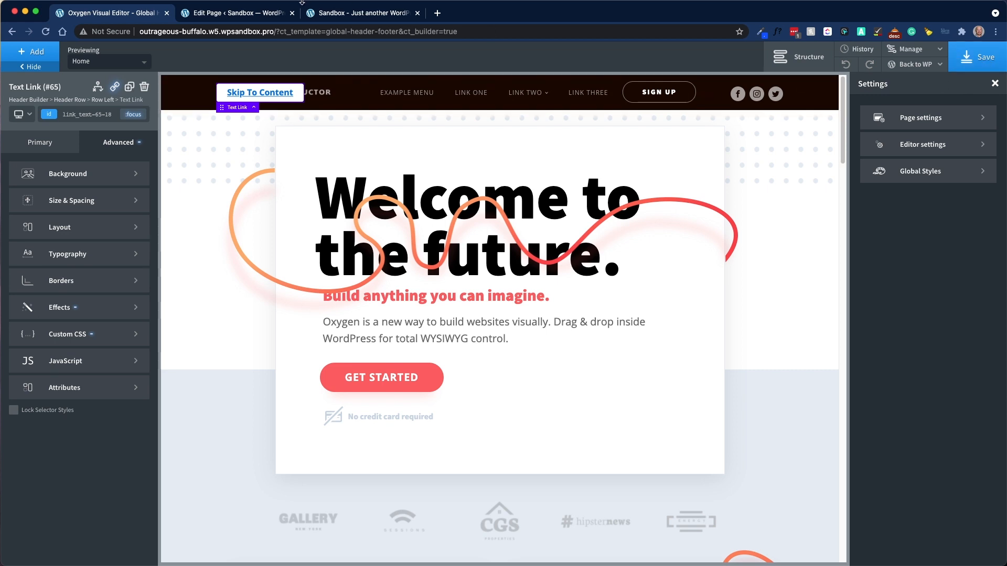
Switch to the live Sandbox site and step keyboard focus through the header links to test the skip link.
click(357, 14)
mouse_move(43, 56)
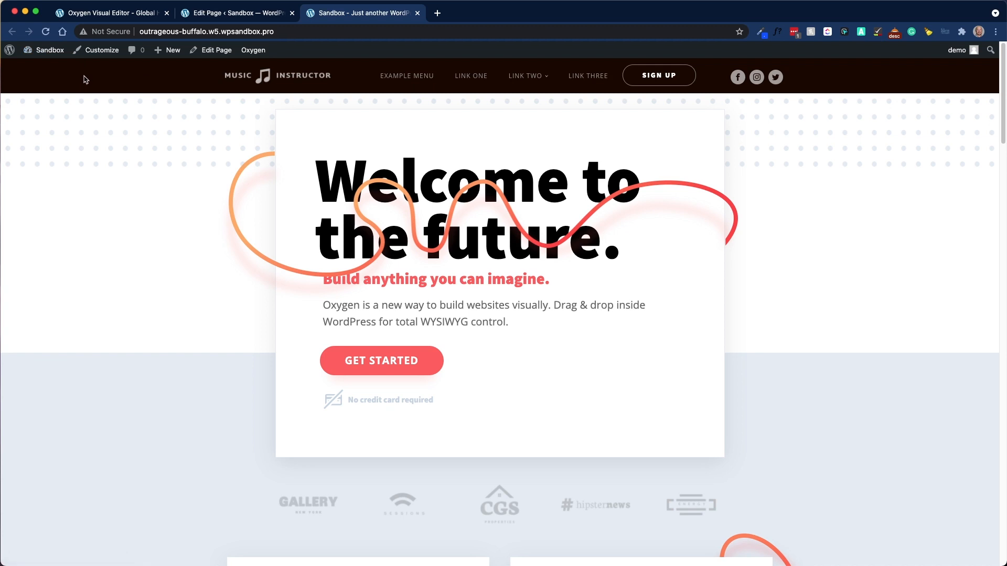
key(Tab)
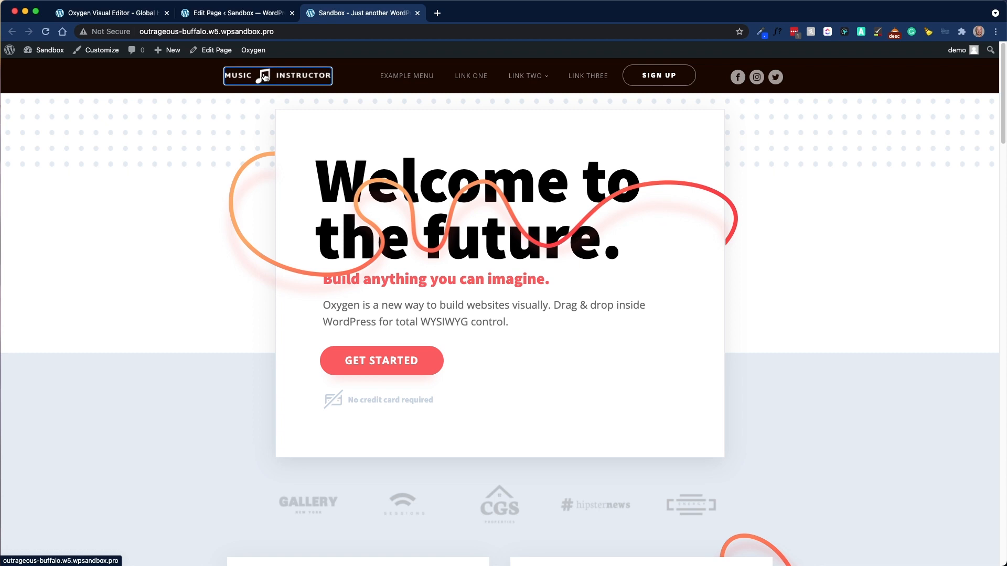
key(Tab)
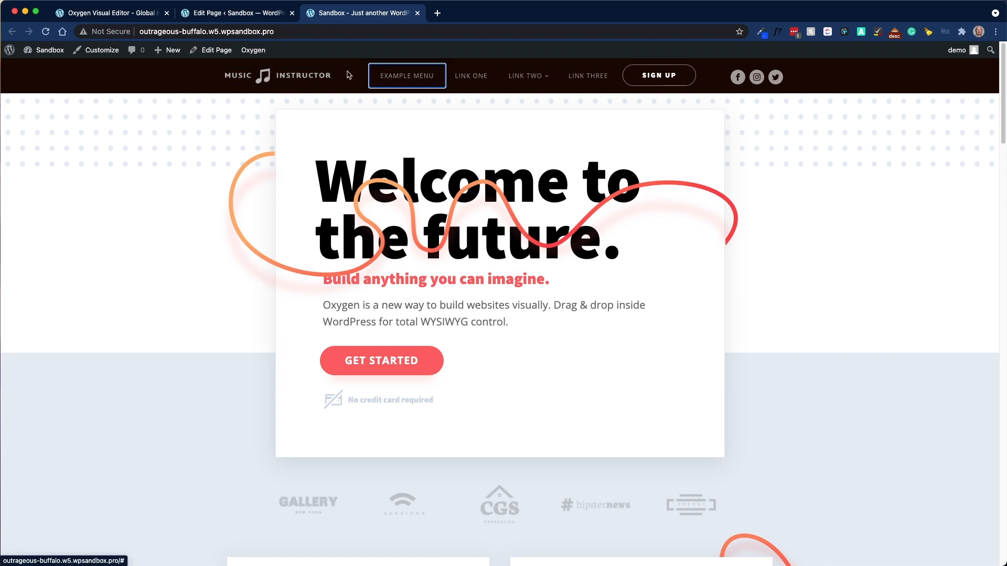
Reload the live page, activate the Skip To Content link with the keyboard, and advance focus to the next focusable element.
key(shift+Tab)
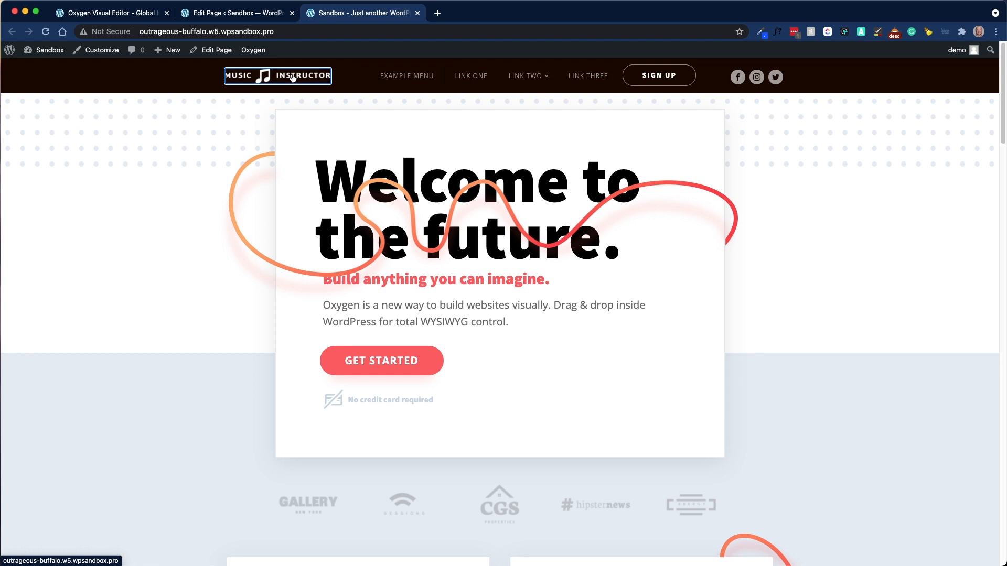
click(119, 71)
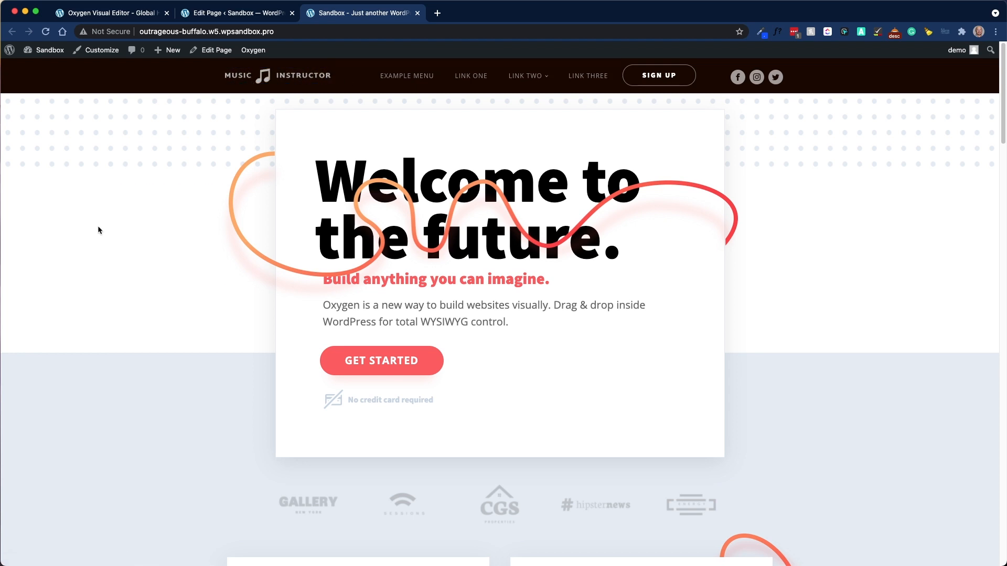
key(super+r)
key(Tab)
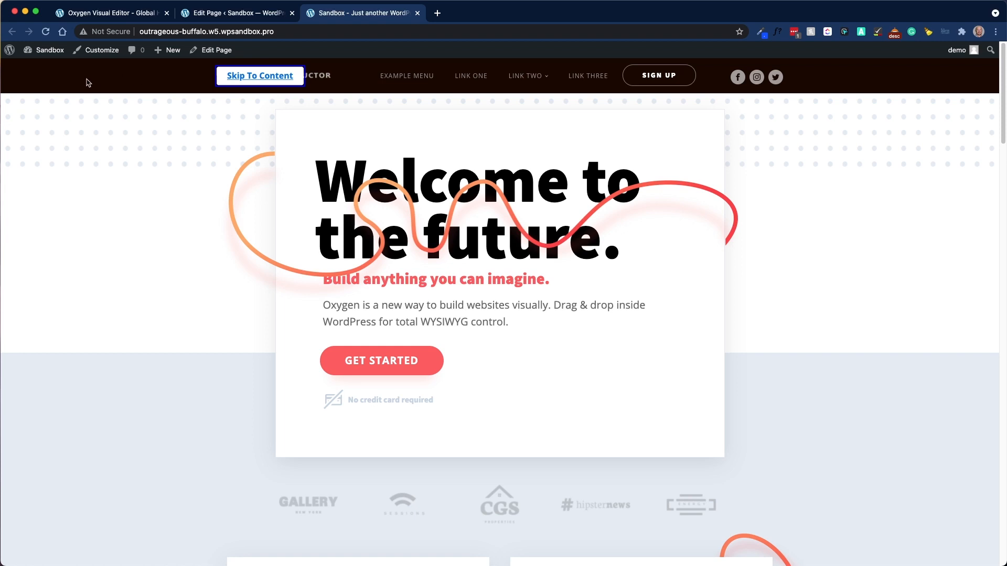
key(Return)
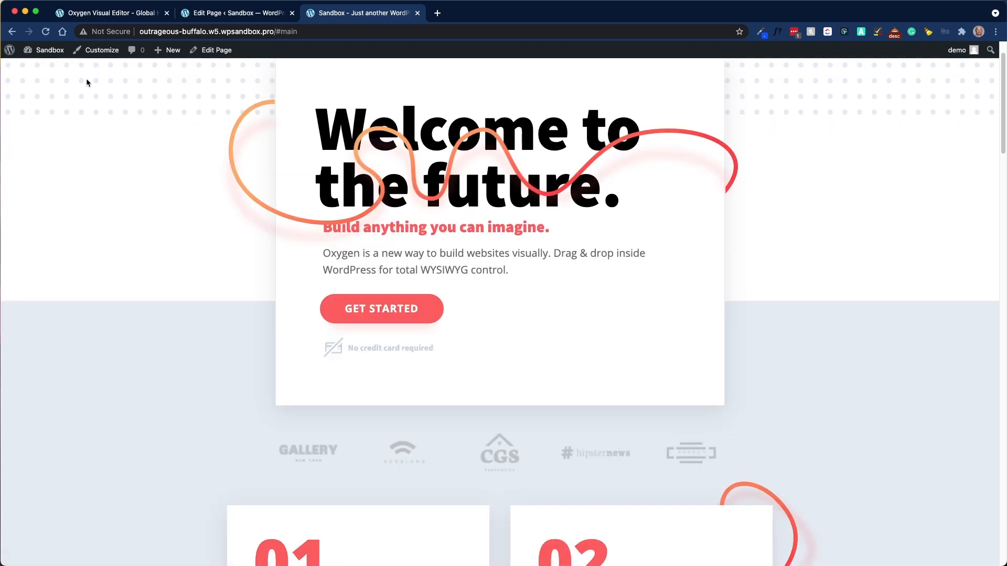
key(Tab)
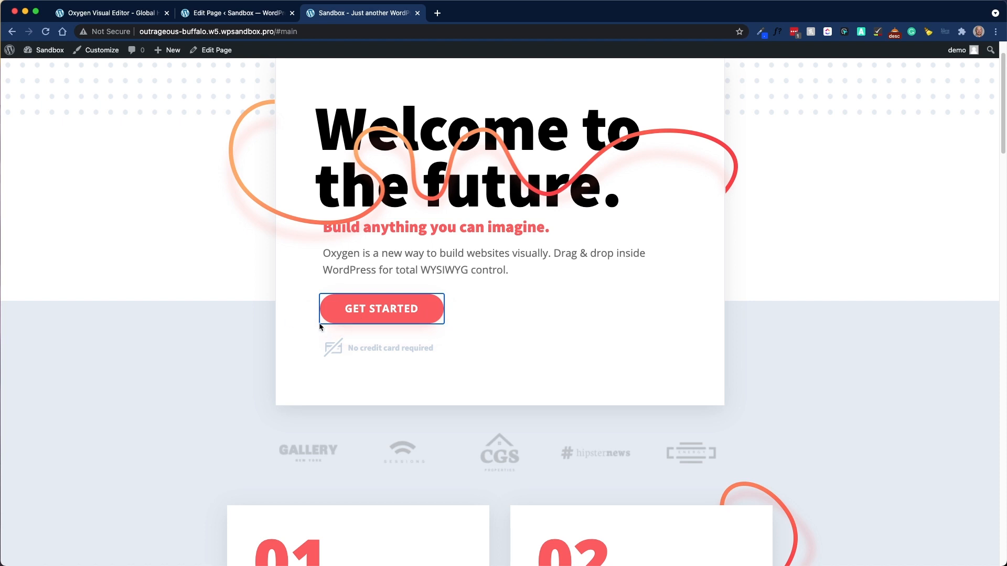
Return to the page header and repeat the Skip To Content test, advancing keyboard focus to the Get Started button.
scroll(336, 331, up, 1)
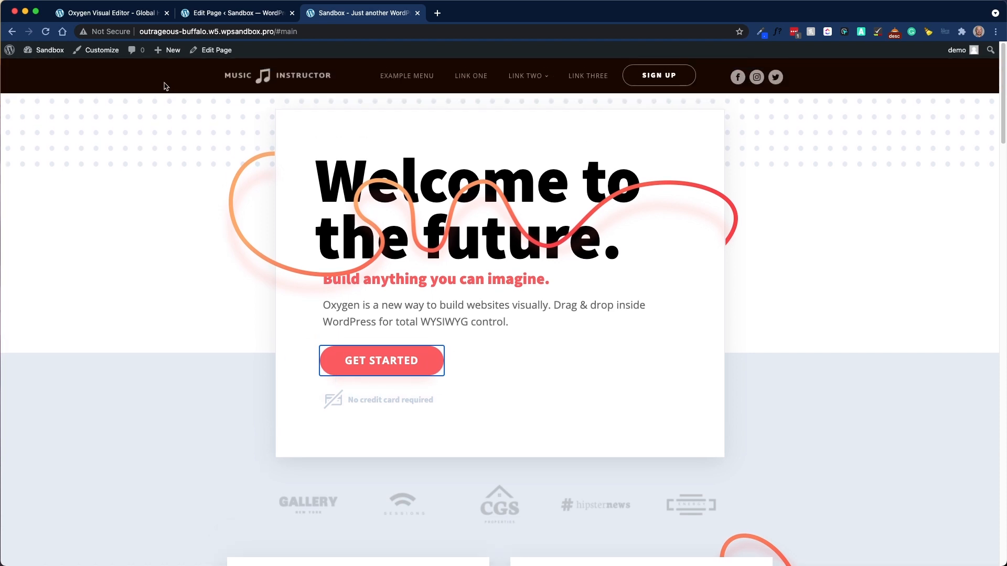
click(68, 77)
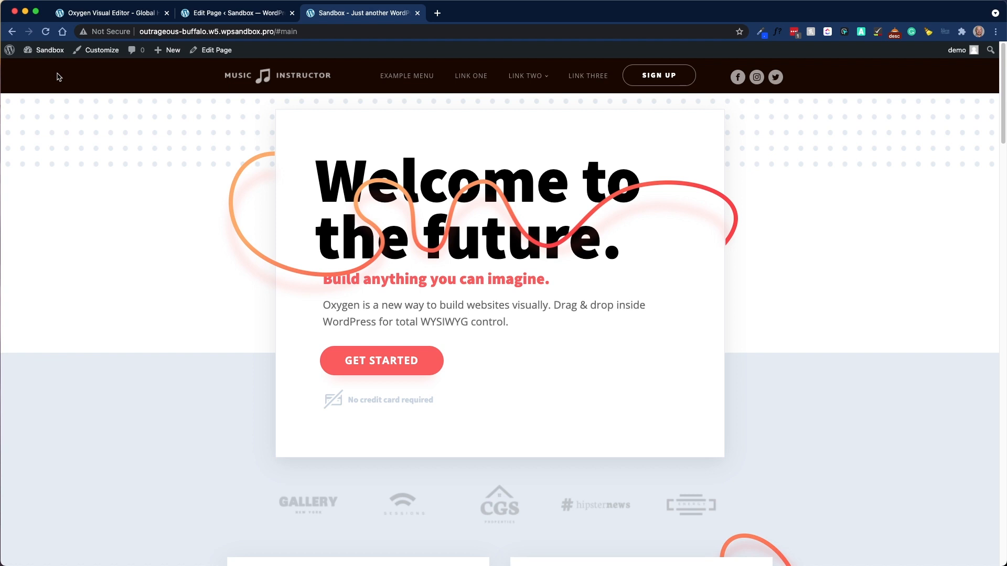
key(Tab)
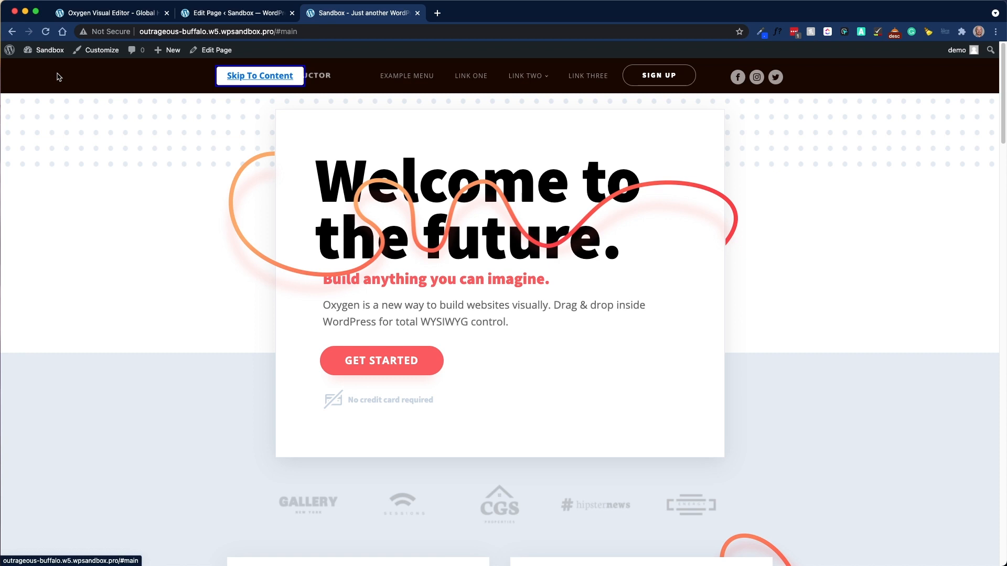
key(Return)
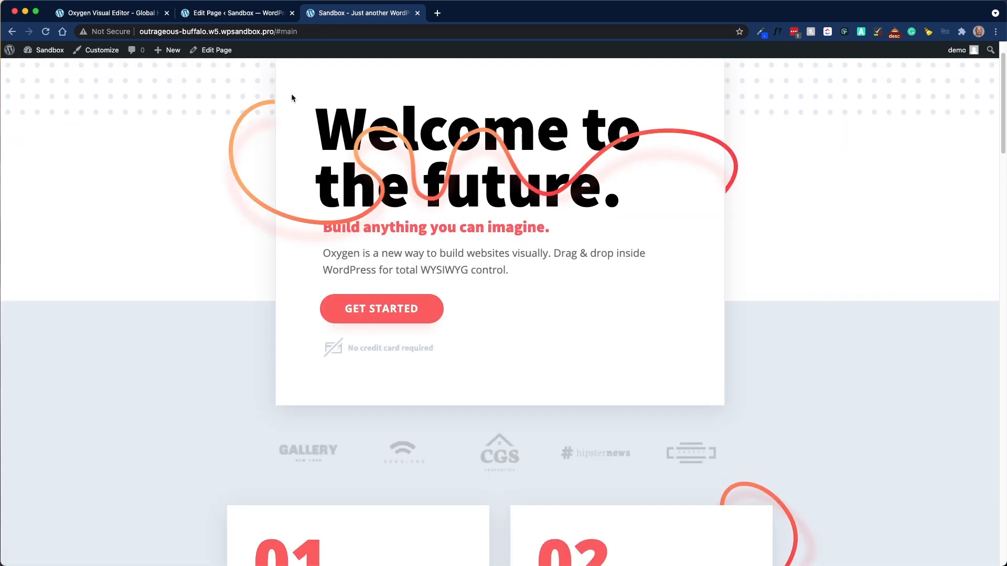
key(Tab)
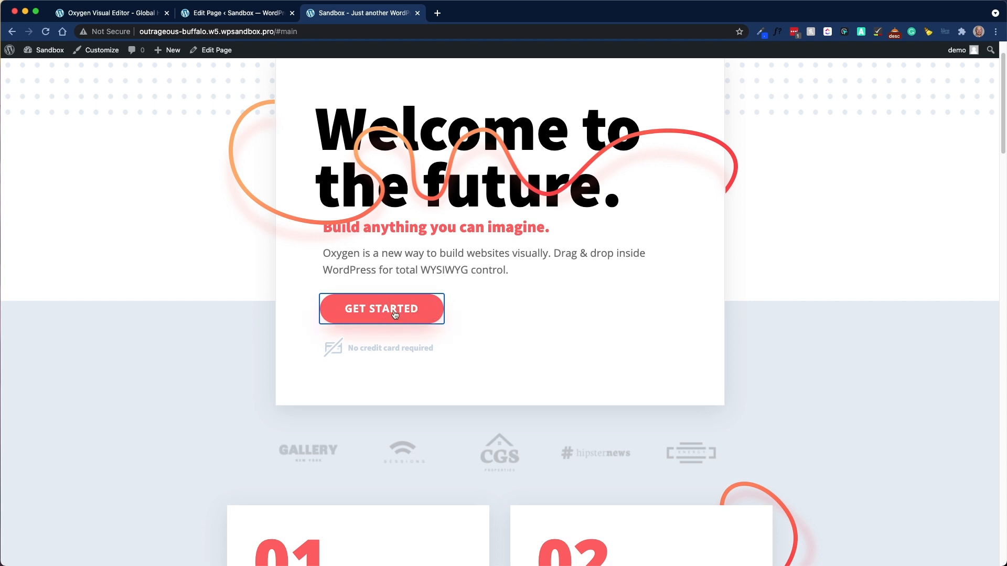
Step keyboard focus from the header through every navigation link to Get Started without activating the skip link.
scroll(122, 111, up, 2)
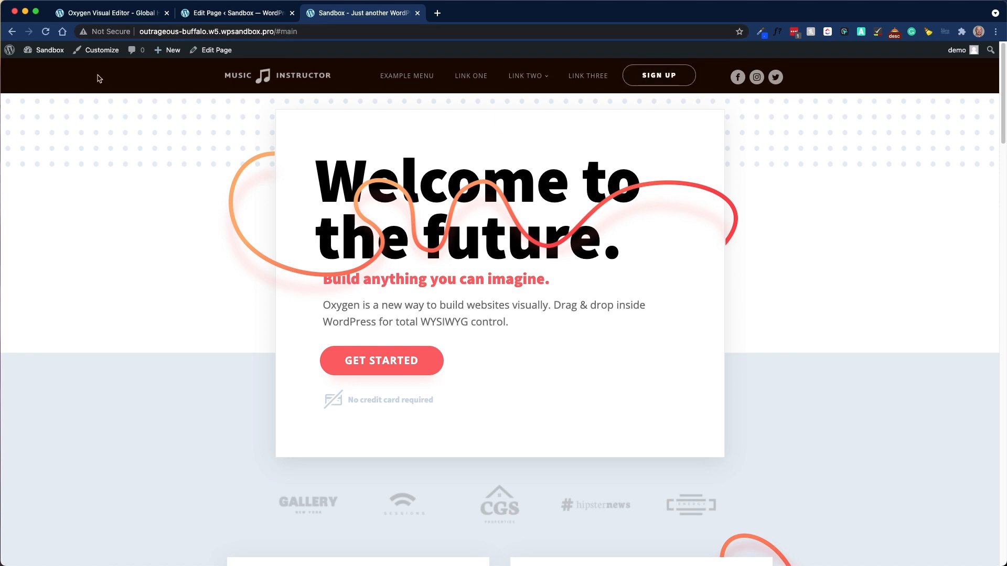
key(Tab)
key(Tab)
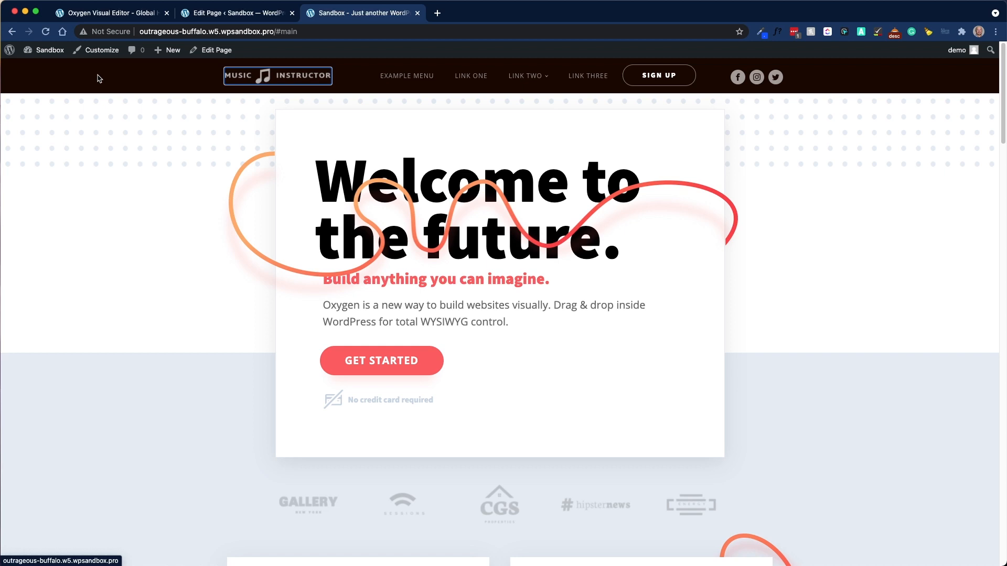
key(Tab)
key(Tab)
key(Tab)
key(Tab)
key(Tab)
key(Tab)
key(Tab)
key(Tab)
key(Tab)
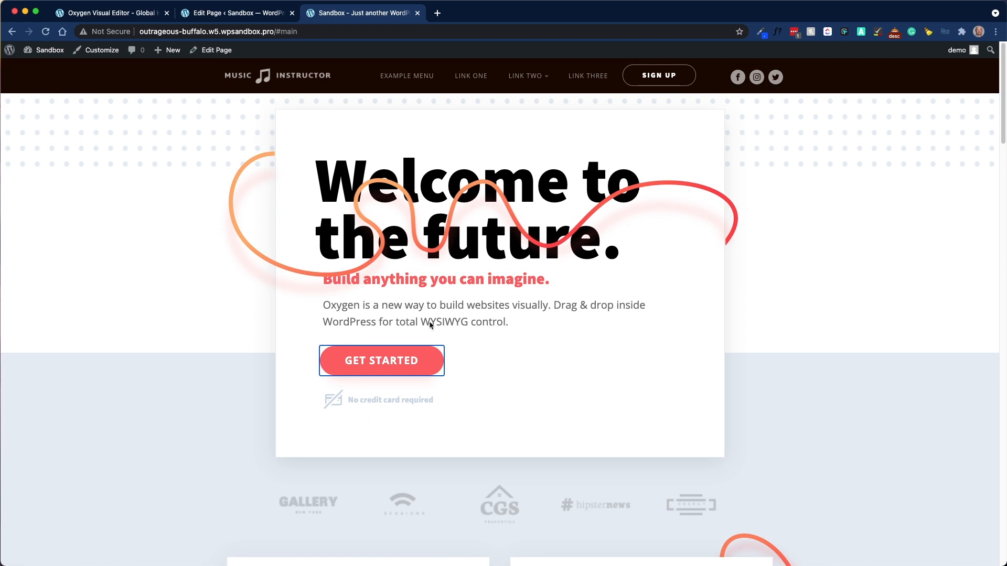
Reset focus to the header and activate the Skip To Content link once more to jump past the navigation.
click(101, 81)
key(Tab)
key(Return)
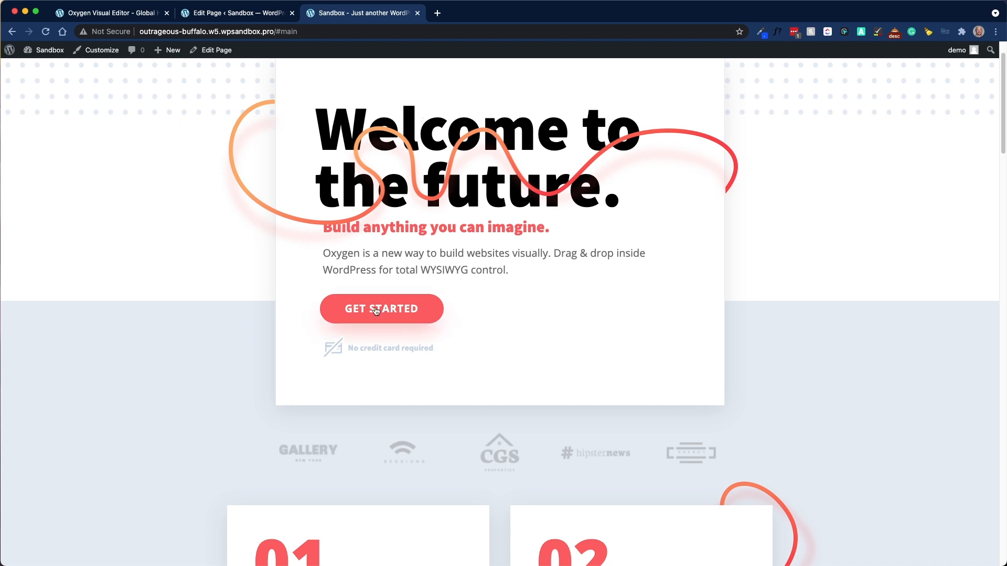
Switch back to the Oxygen editor, add two new sections, and move both above the Header Builder in the structure.
click(234, 16)
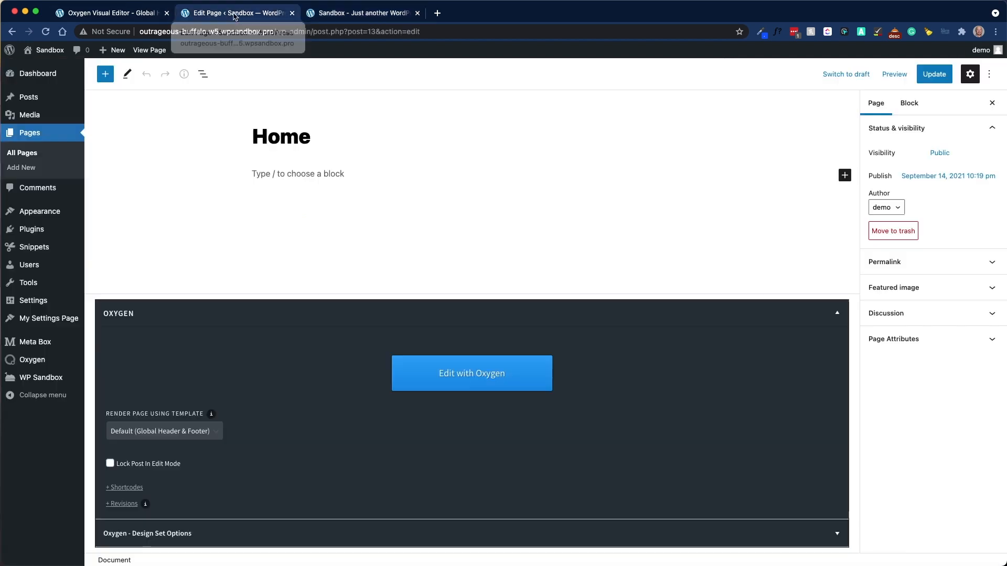
click(108, 13)
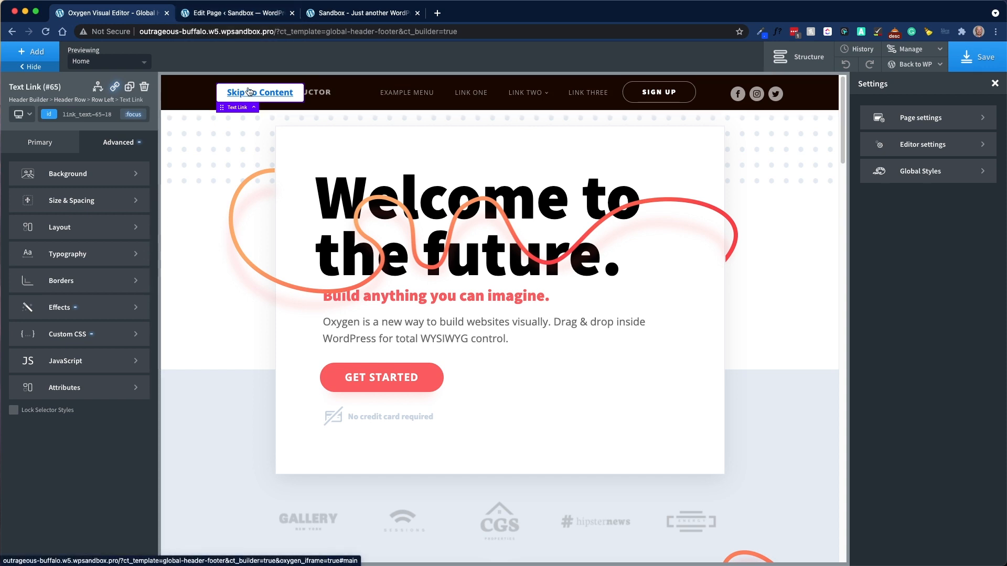
click(818, 66)
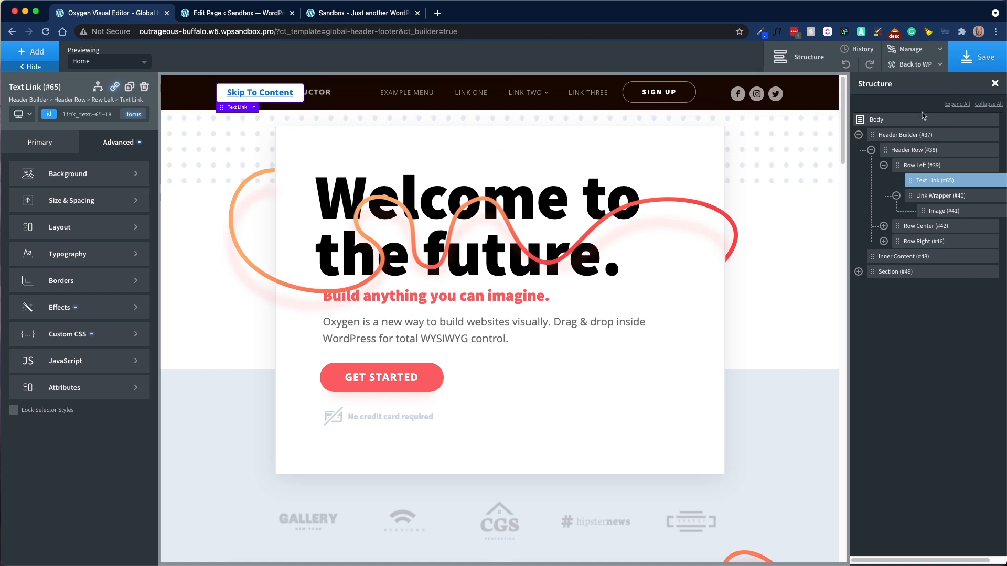
click(37, 52)
click(45, 153)
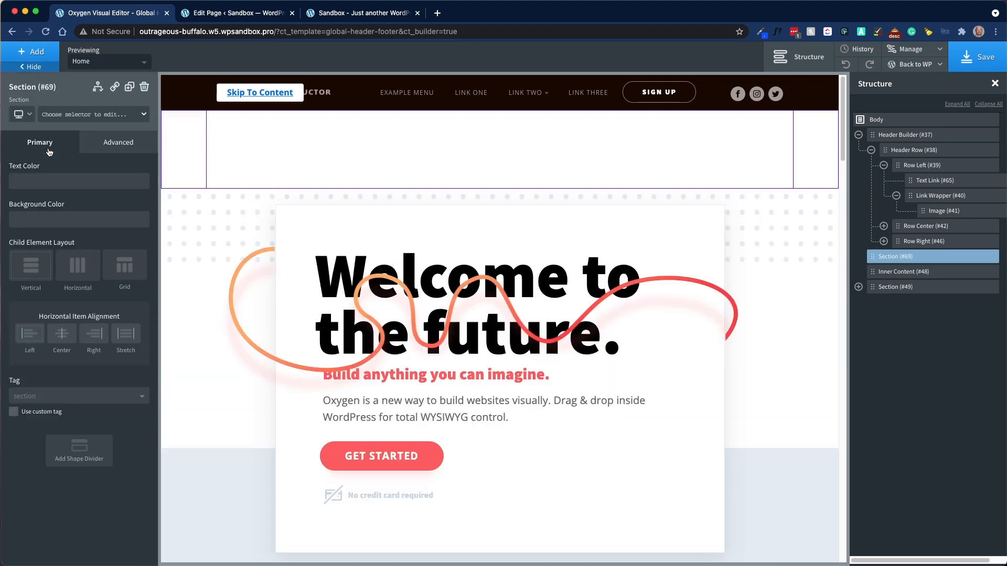
click(32, 51)
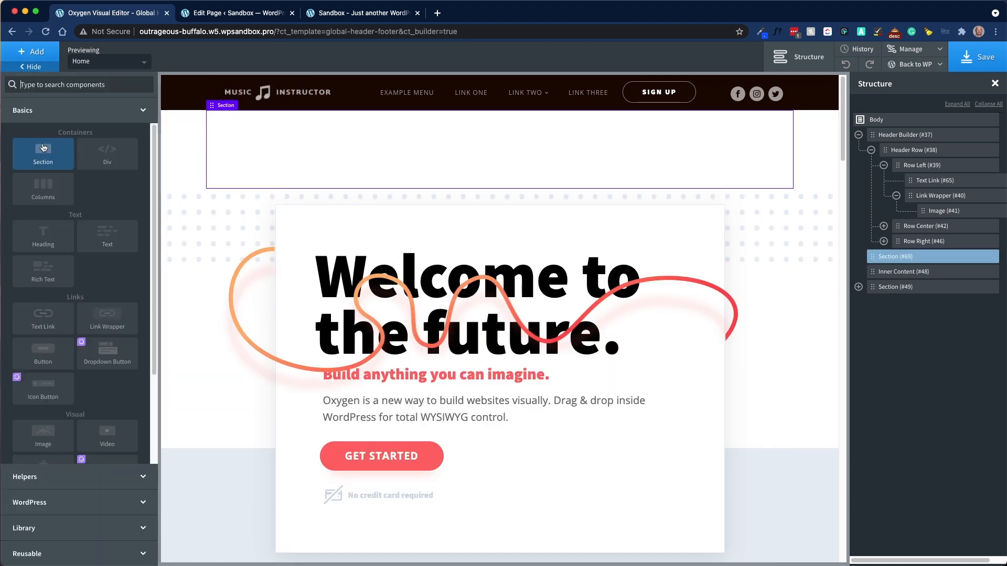
click(44, 153)
drag(872, 271, 883, 135)
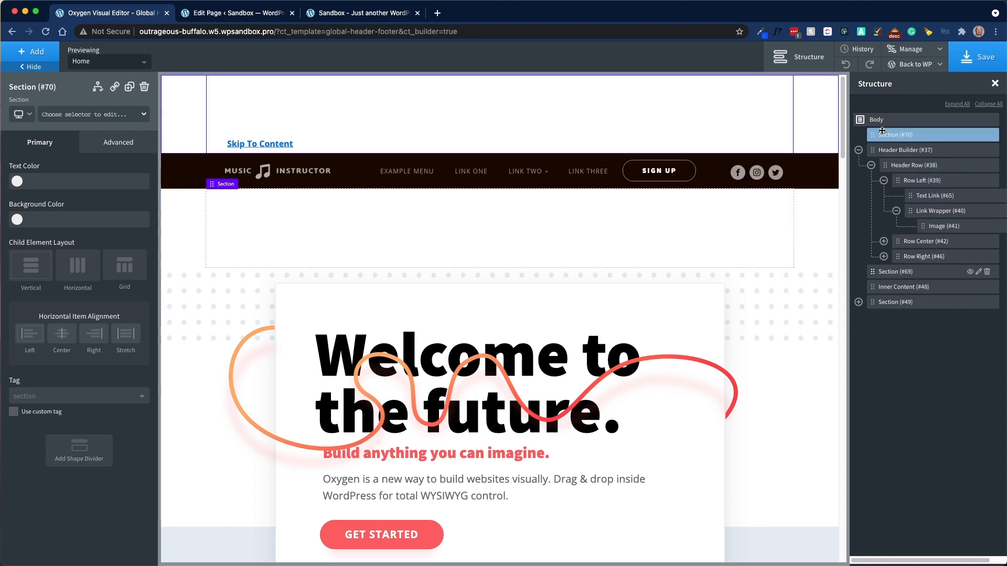
drag(873, 272, 881, 135)
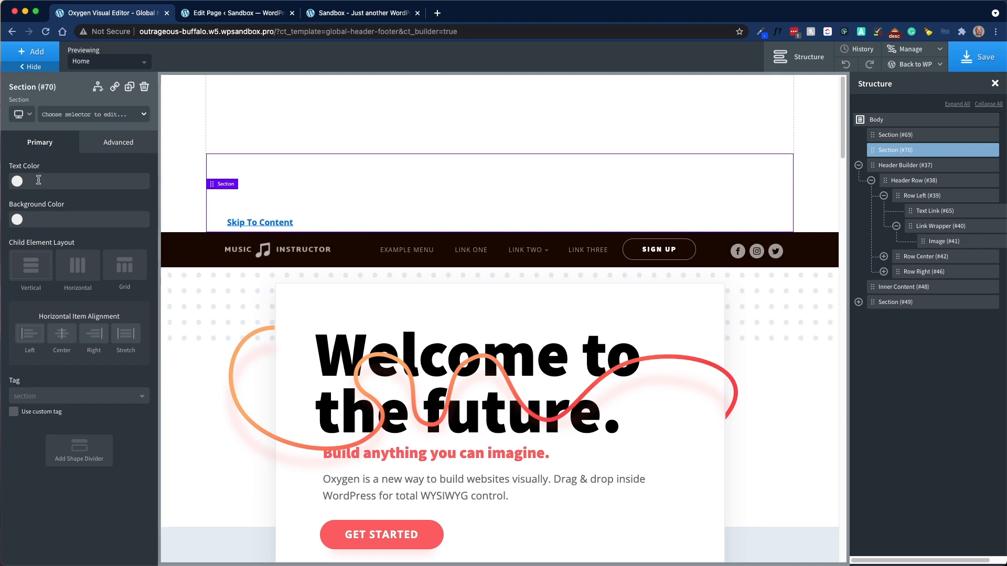
click(18, 181)
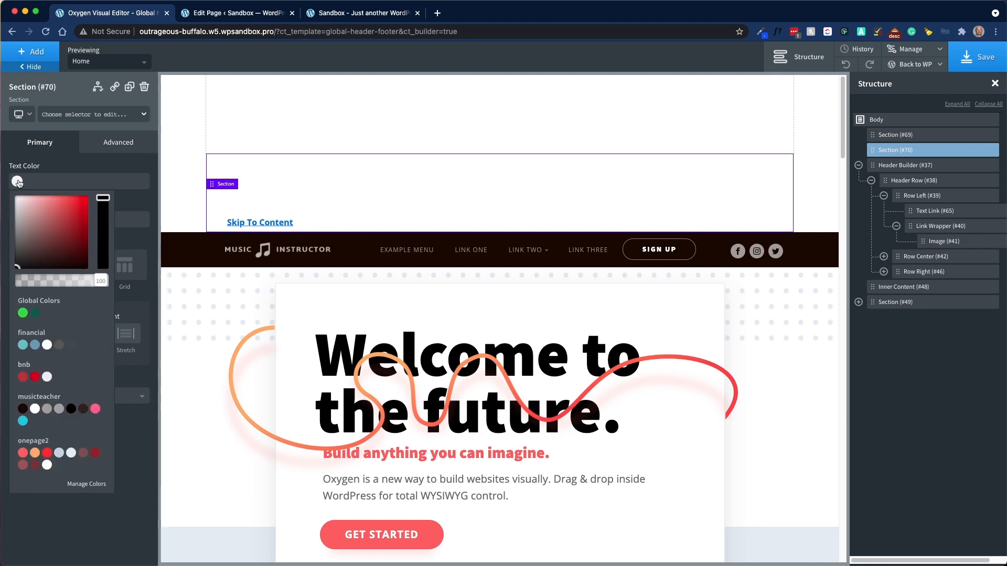
click(22, 345)
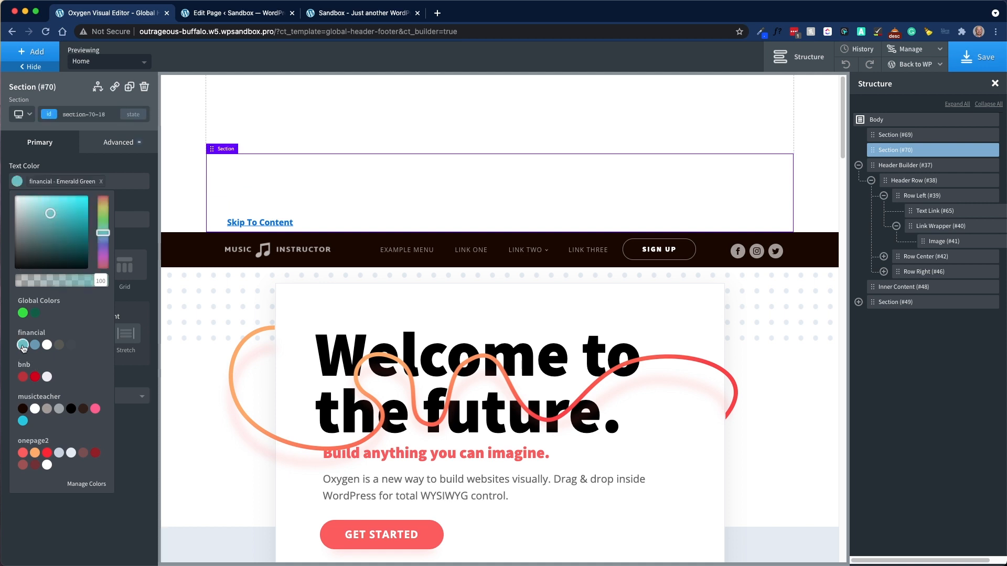
click(100, 182)
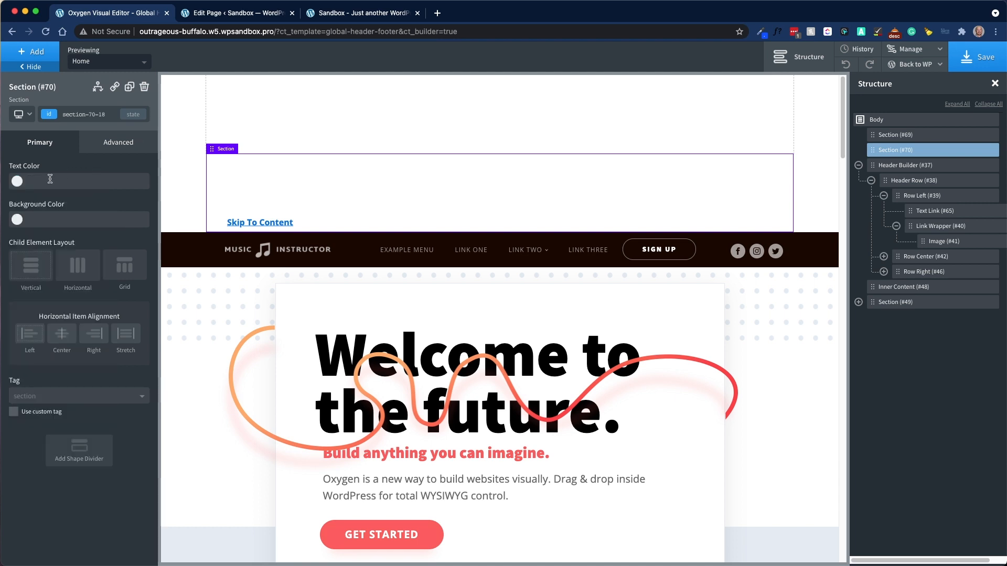
Give the lower new section the financial palette's blue background and the upper one the financial - Emerald Green background.
click(17, 220)
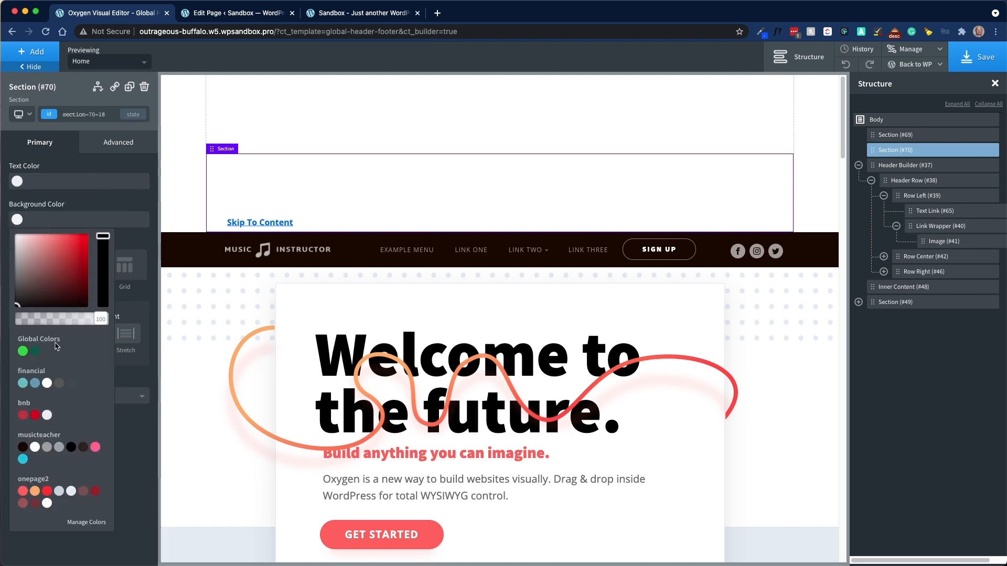
click(35, 383)
click(896, 135)
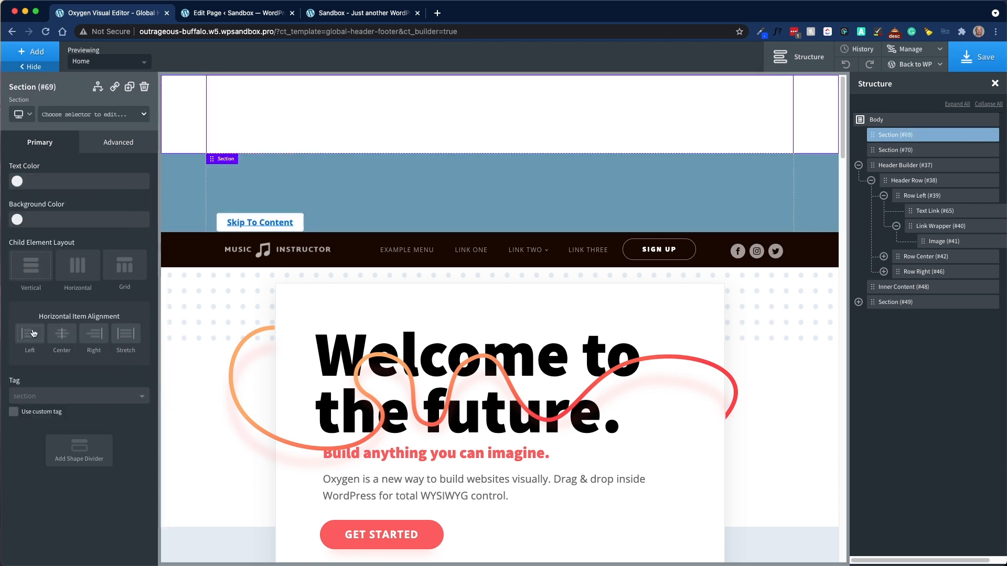
click(17, 220)
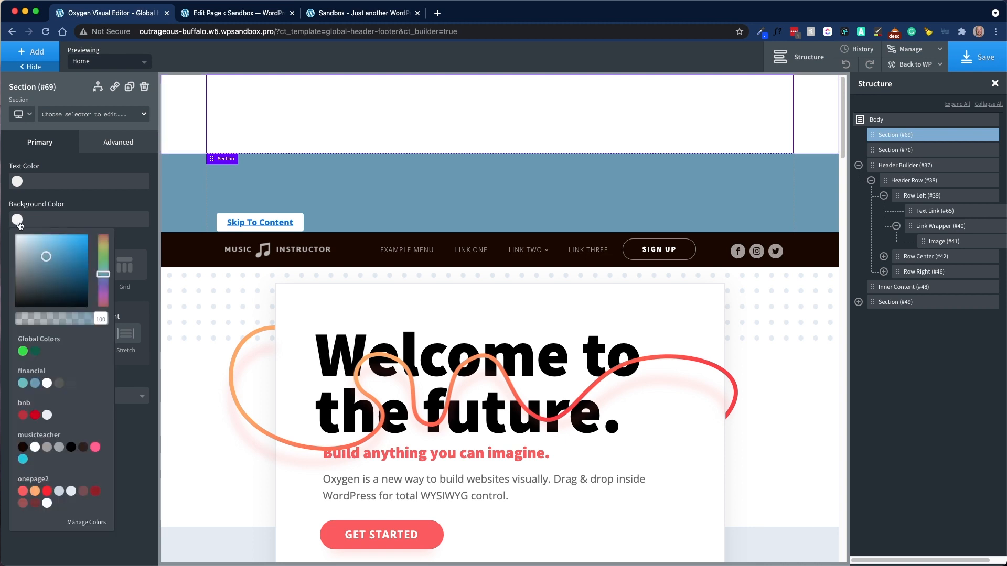
click(23, 383)
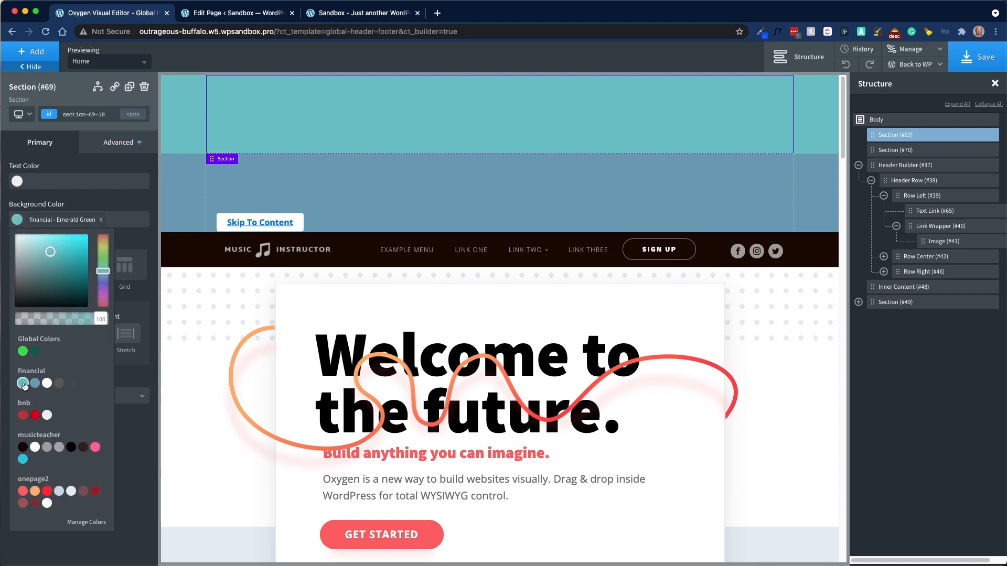
click(105, 168)
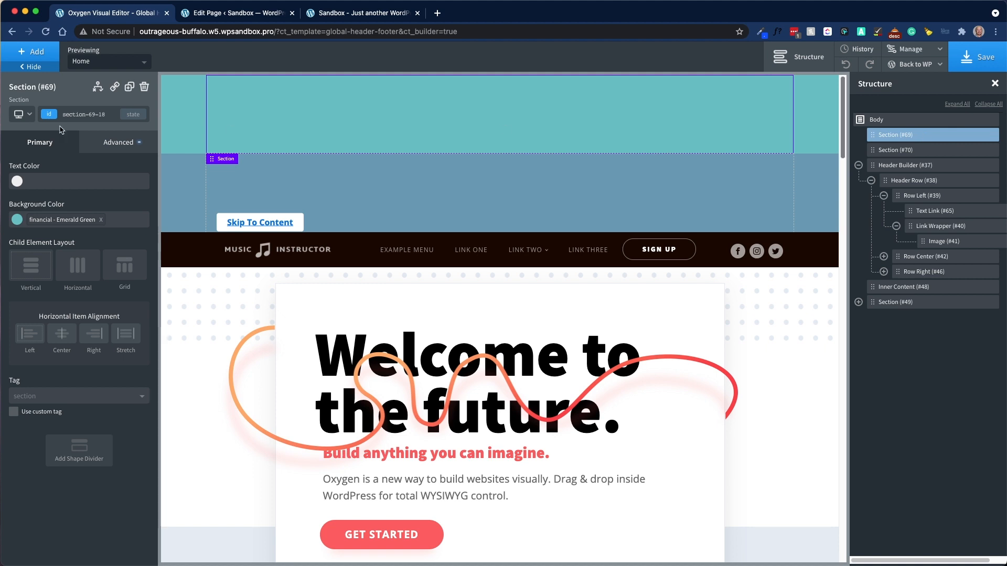
Add a Div inside the Emerald Green section and duplicate it.
click(30, 54)
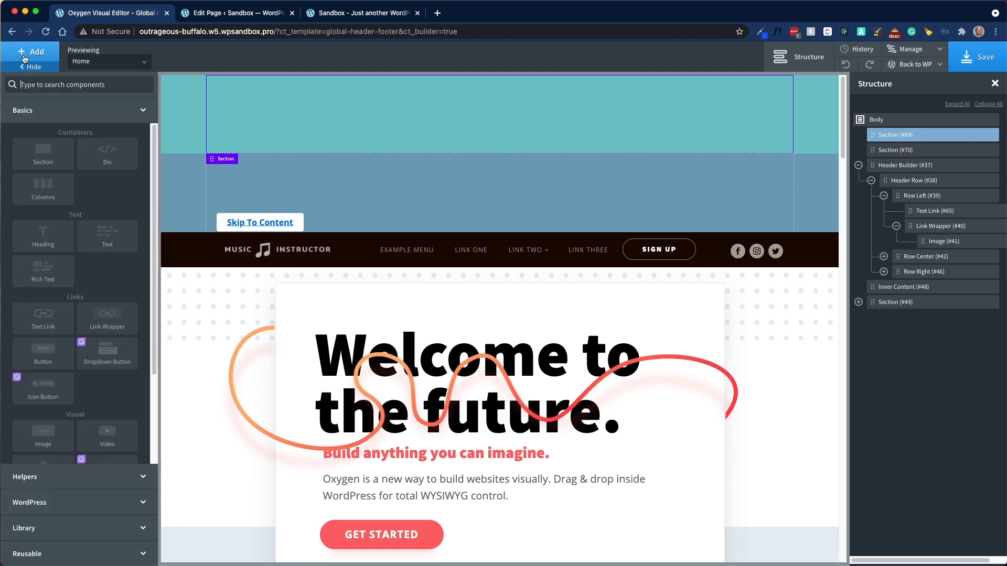
click(107, 154)
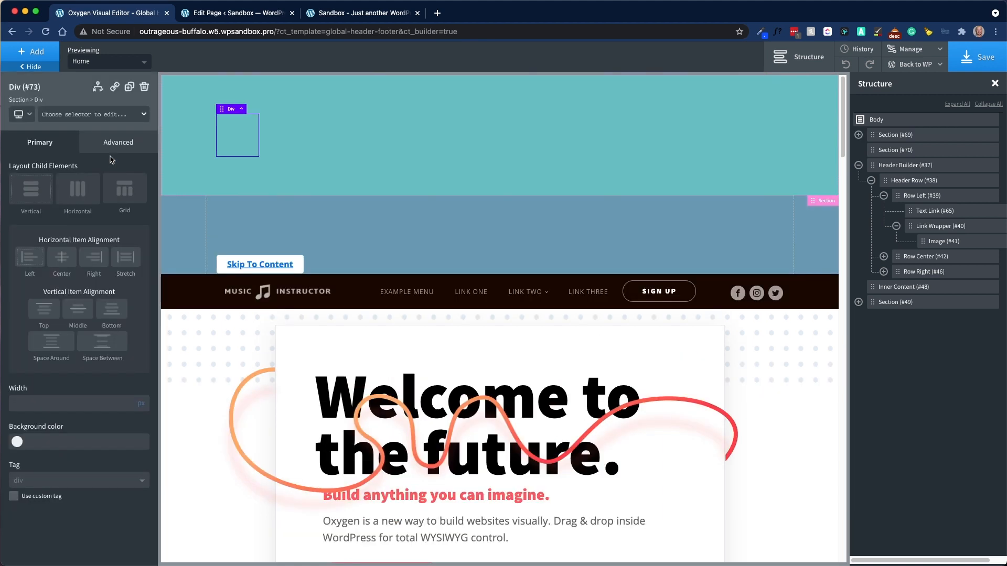
click(129, 87)
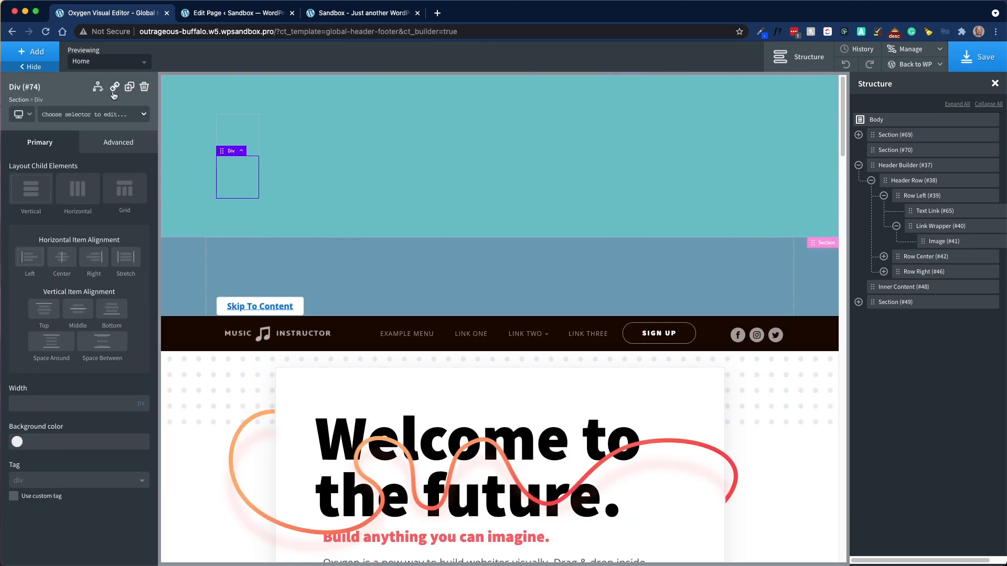
Set the Emerald Green section's child element layout to Horizontal with Middle vertical item alignment.
click(925, 139)
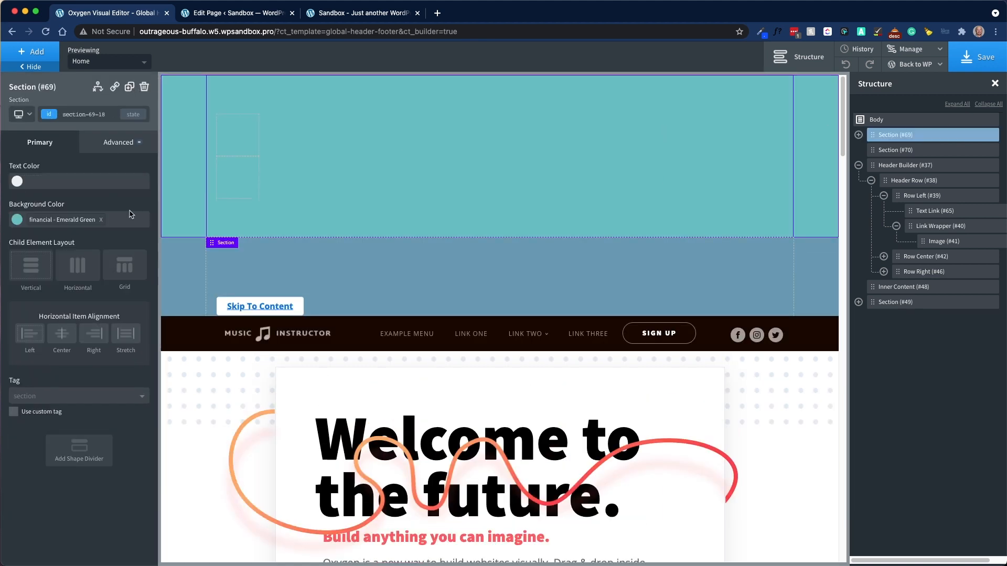
click(82, 269)
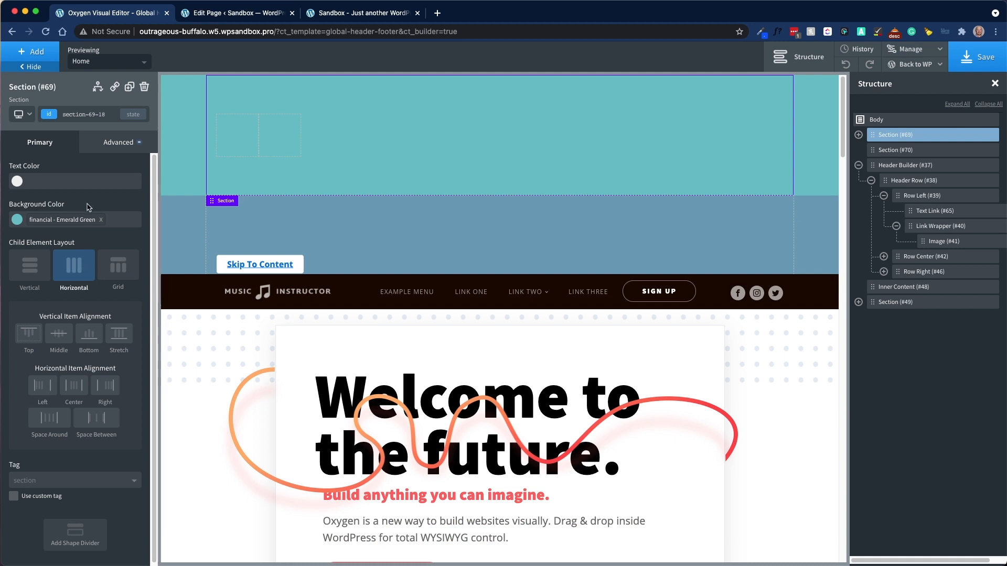
click(59, 336)
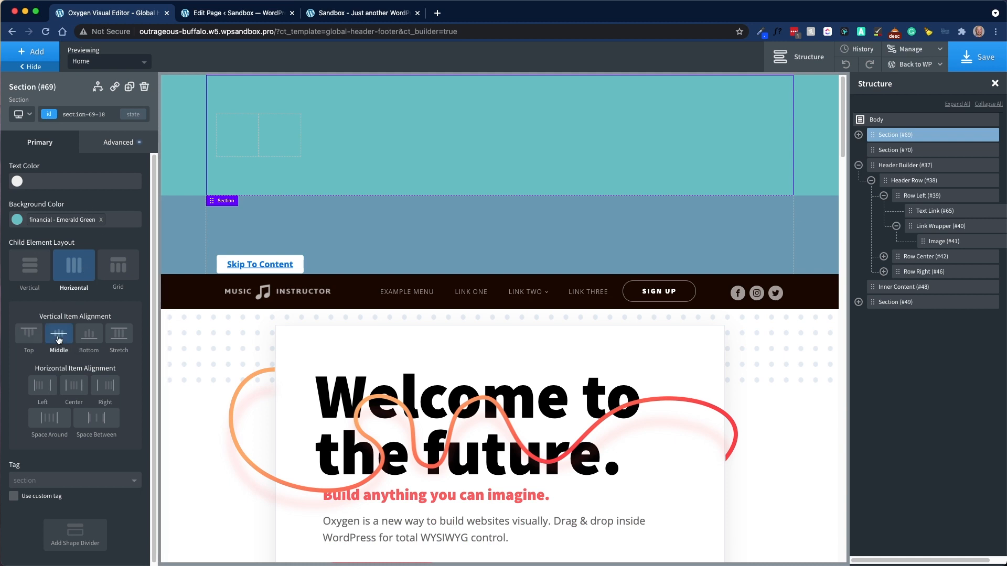
Set the Emerald Green section's horizontal item alignment to Space Between and add two Text Links inside its first Div.
click(99, 423)
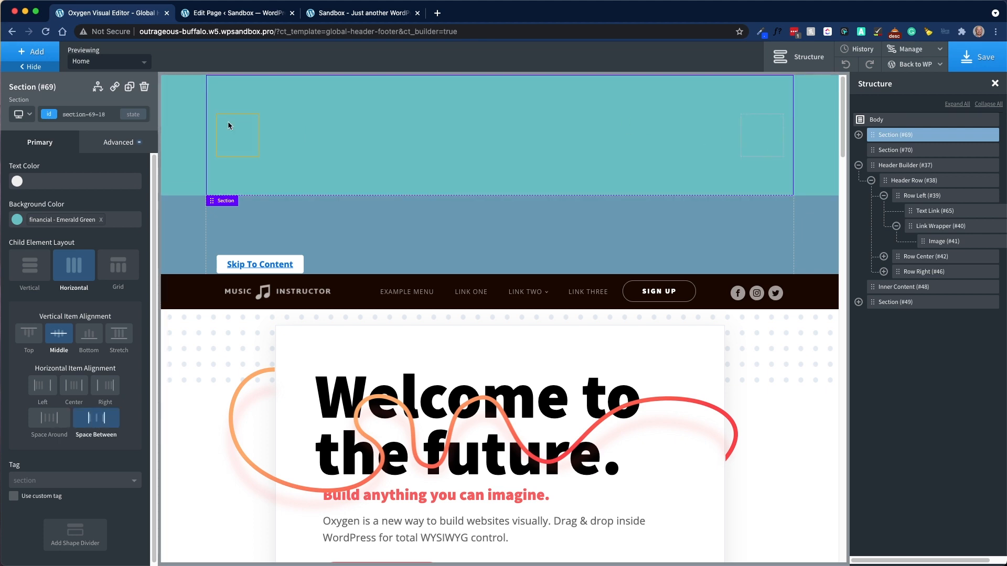
click(243, 136)
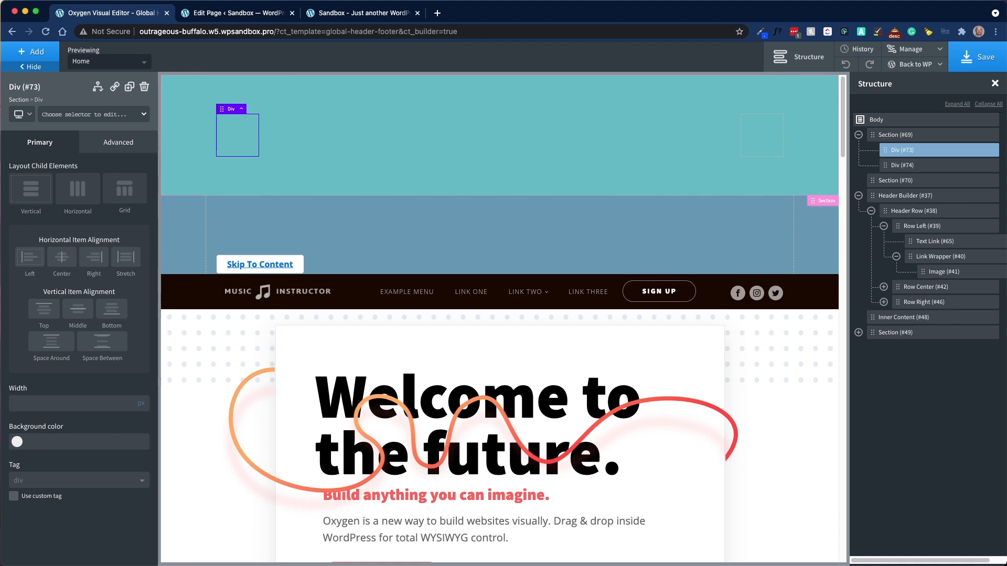
click(32, 51)
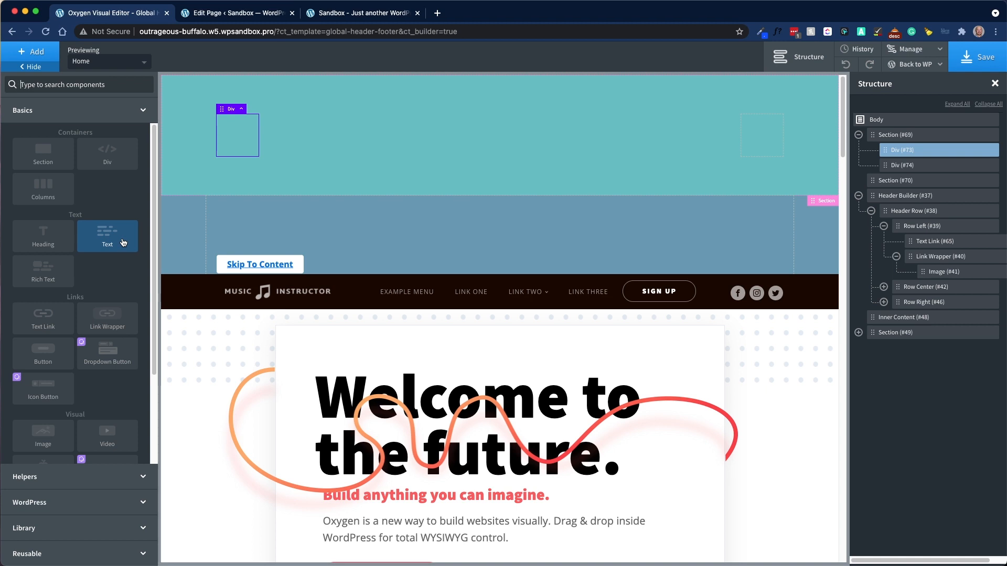
click(46, 313)
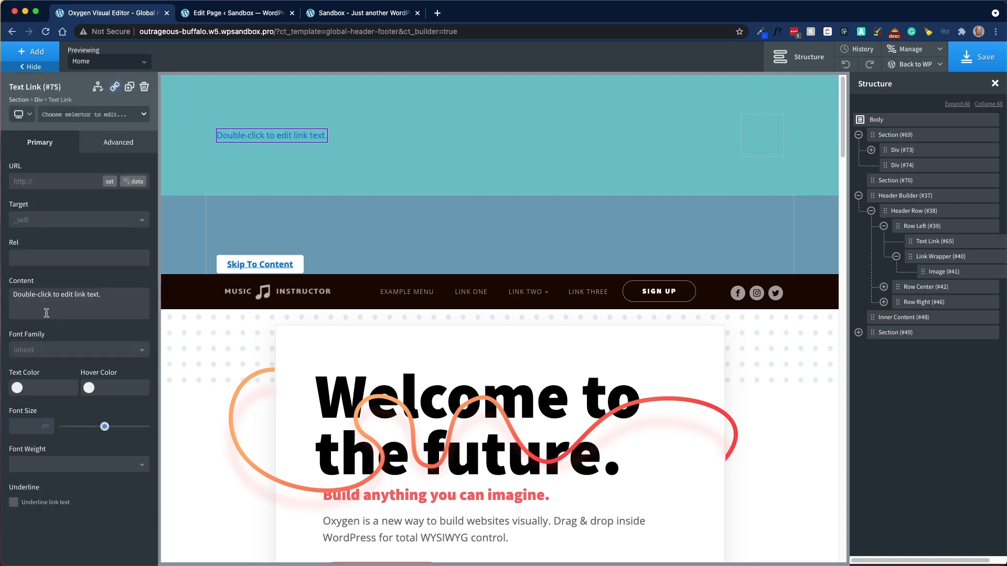
click(129, 87)
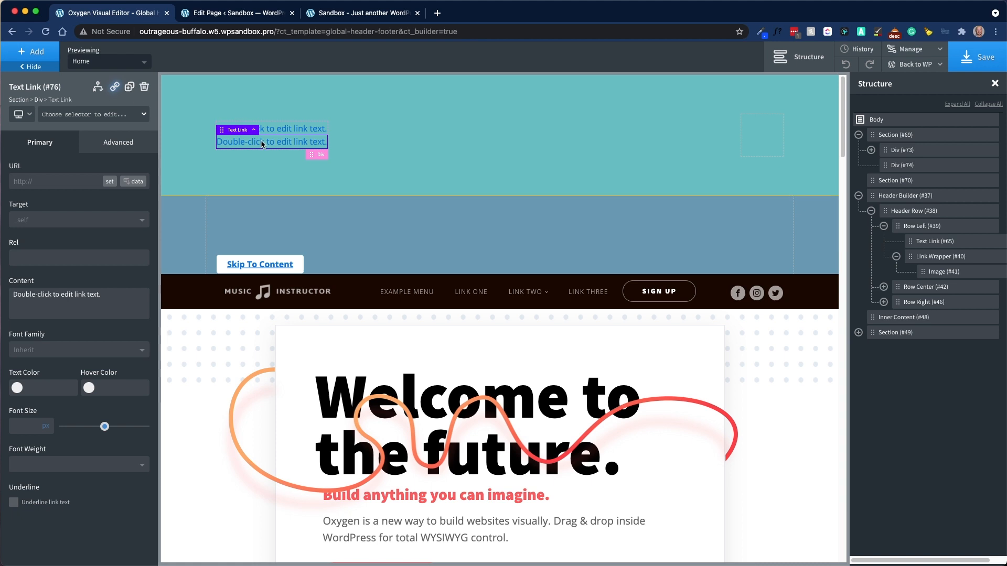
Change the first Text Link's text to a placeholder e-mail address and the second's to a placeholder phone number.
double_click(296, 126)
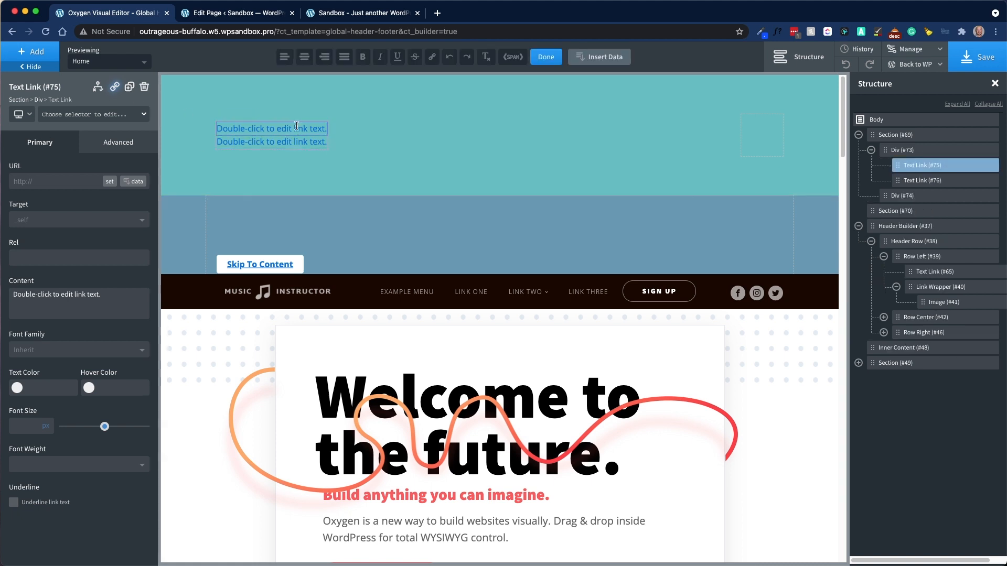
text(Email@email.com)
click(281, 140)
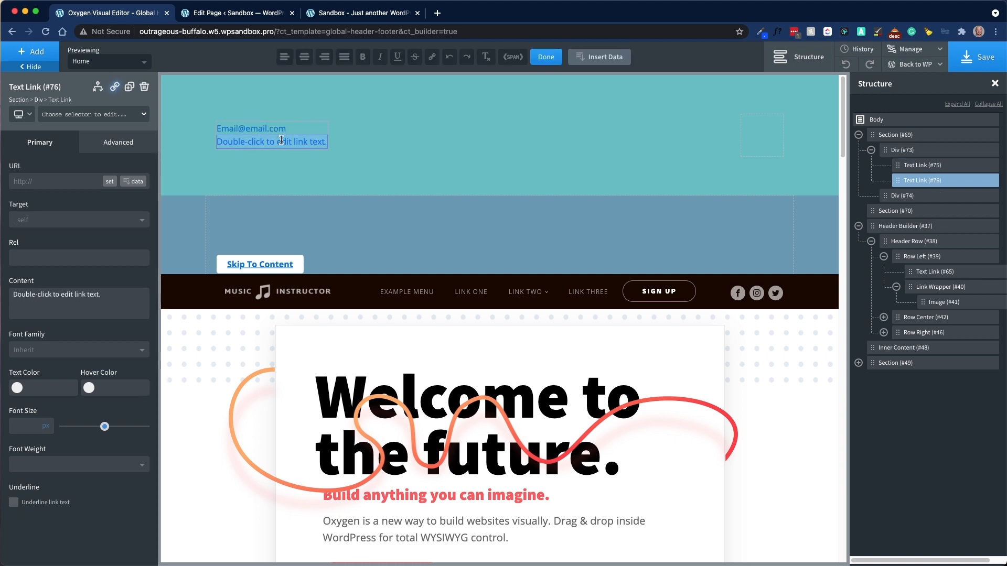
text(123)
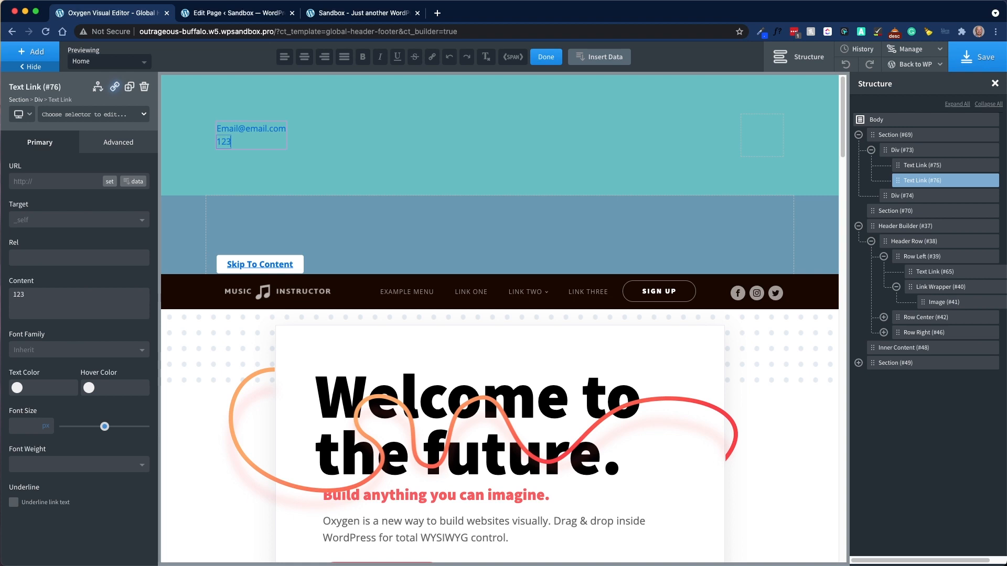
text(-456-7890)
click(546, 56)
Set the Div holding the two contact links to lay out its child elements horizontally.
click(935, 152)
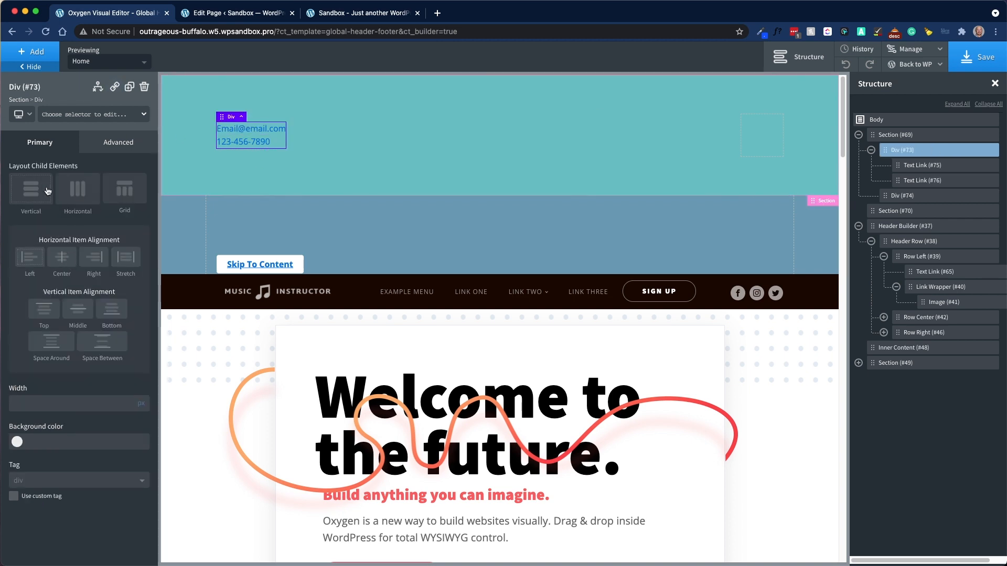
click(82, 193)
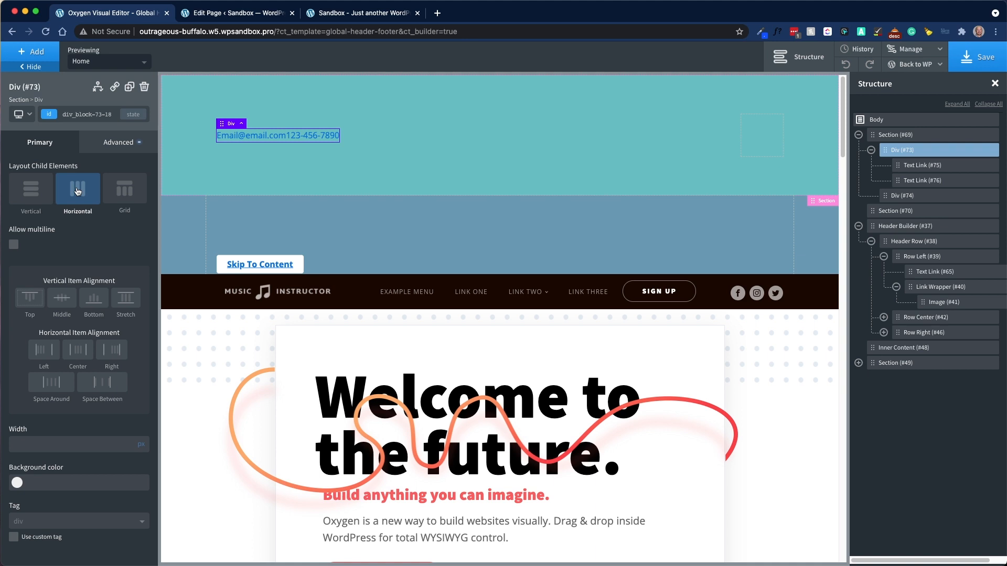
click(119, 143)
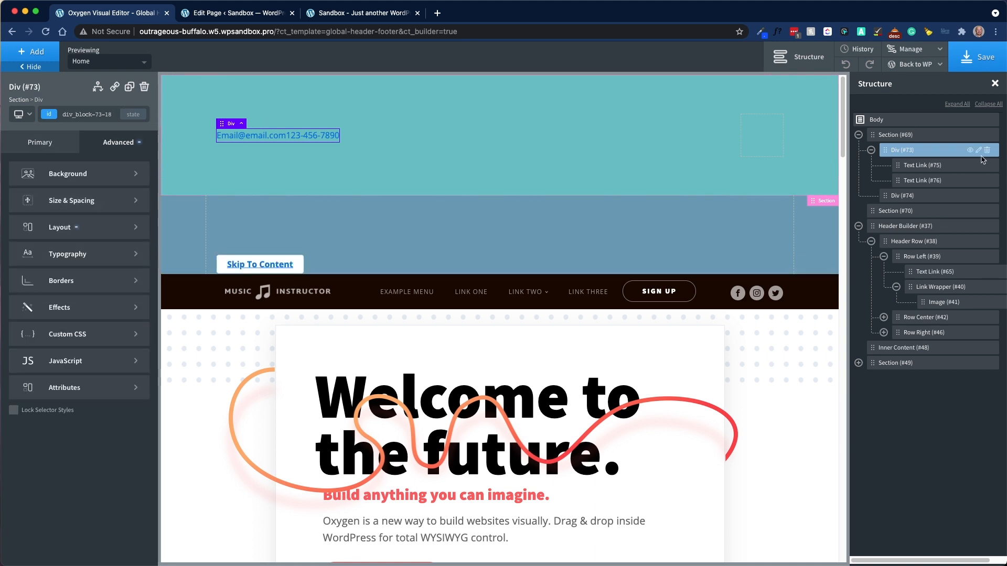
Give the e-mail Text Link a right margin of 10 px.
click(937, 167)
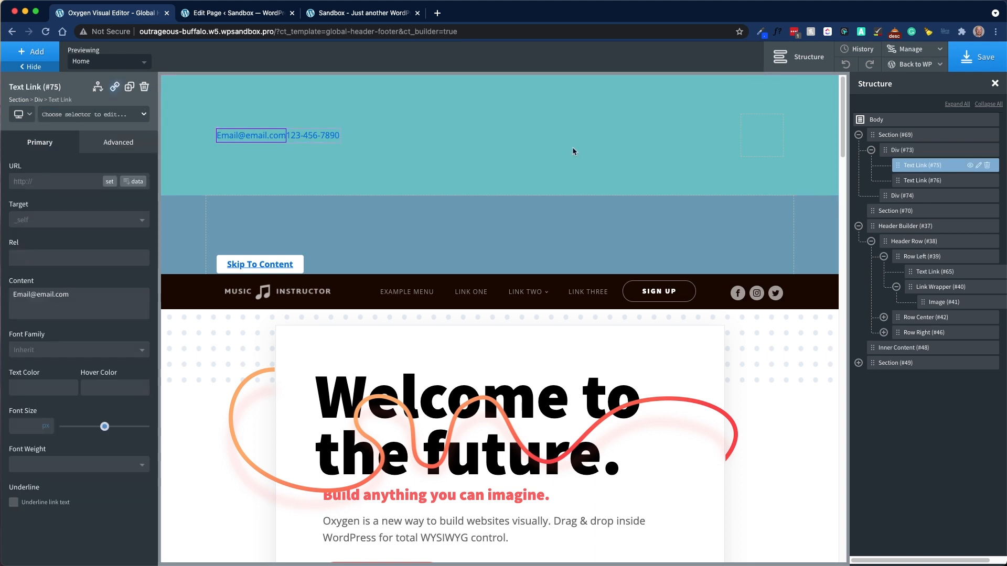
click(108, 141)
click(63, 199)
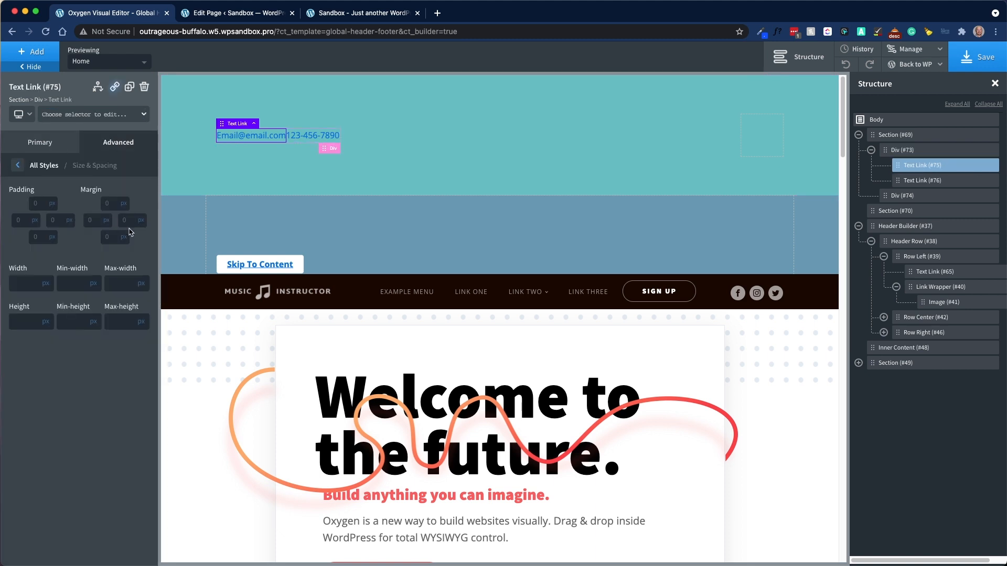
click(127, 222)
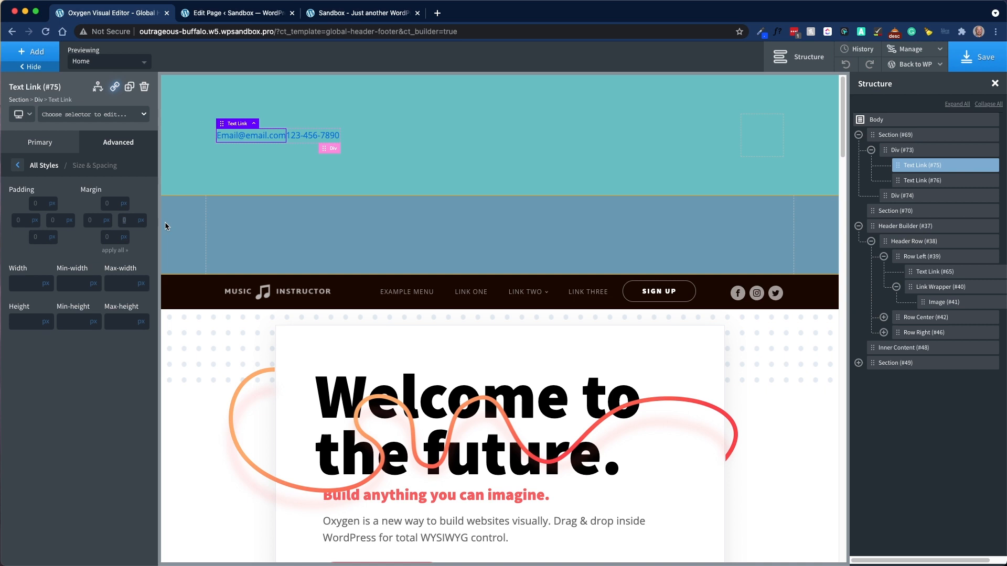
text(5)
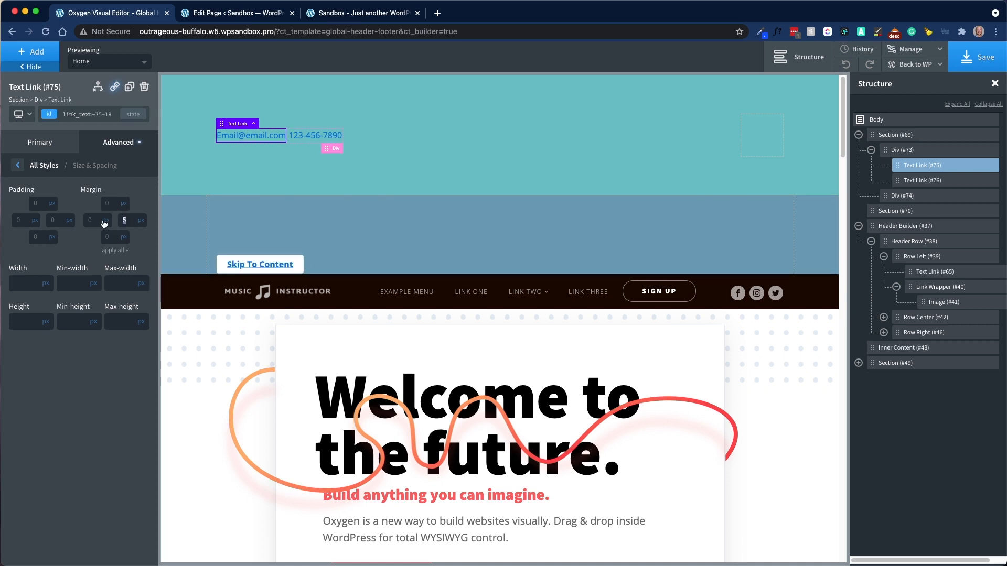
text(10)
click(929, 183)
Set the section's empty second Div to a Horizontal child layout and add a Link Wrapper inside it.
click(759, 132)
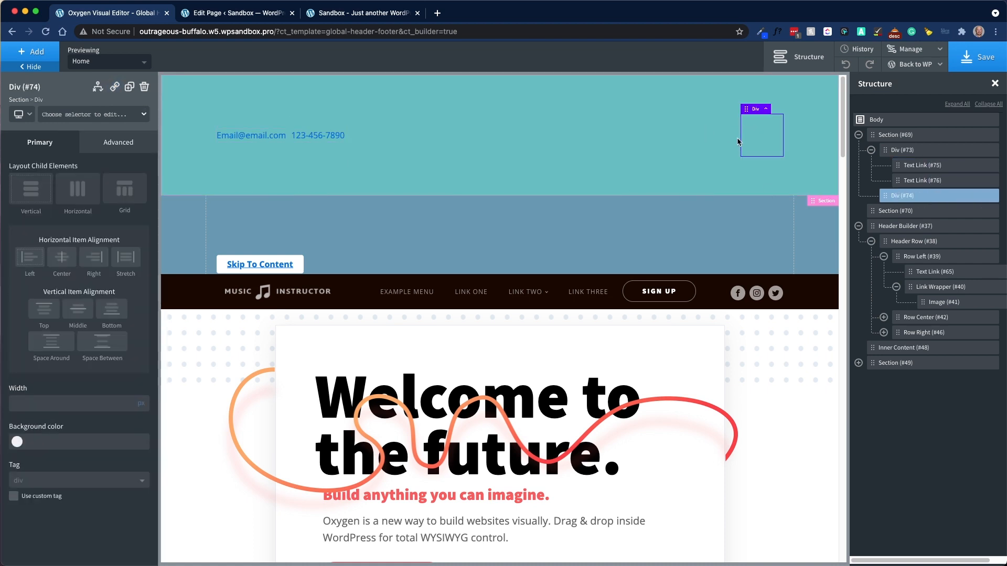
click(78, 190)
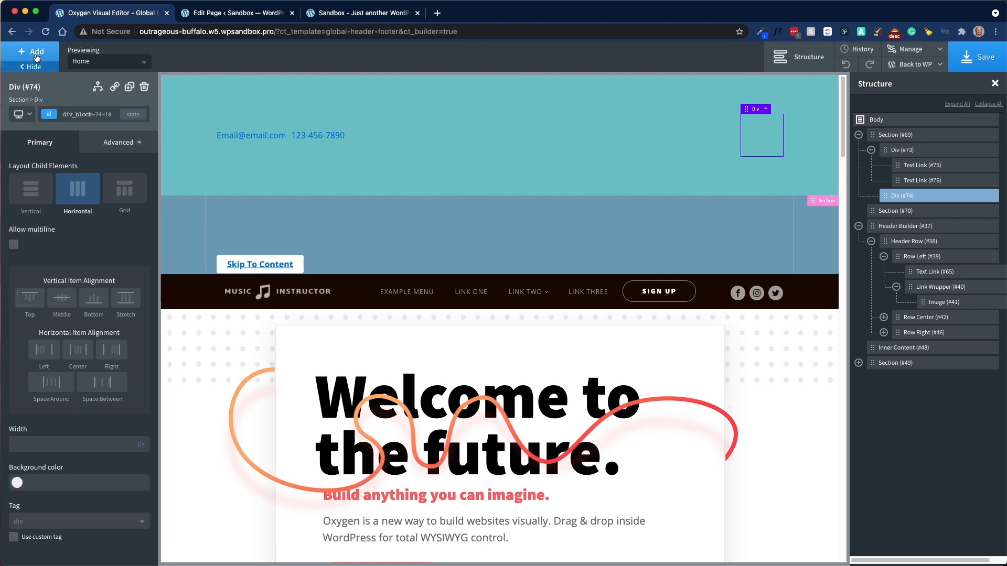
click(36, 52)
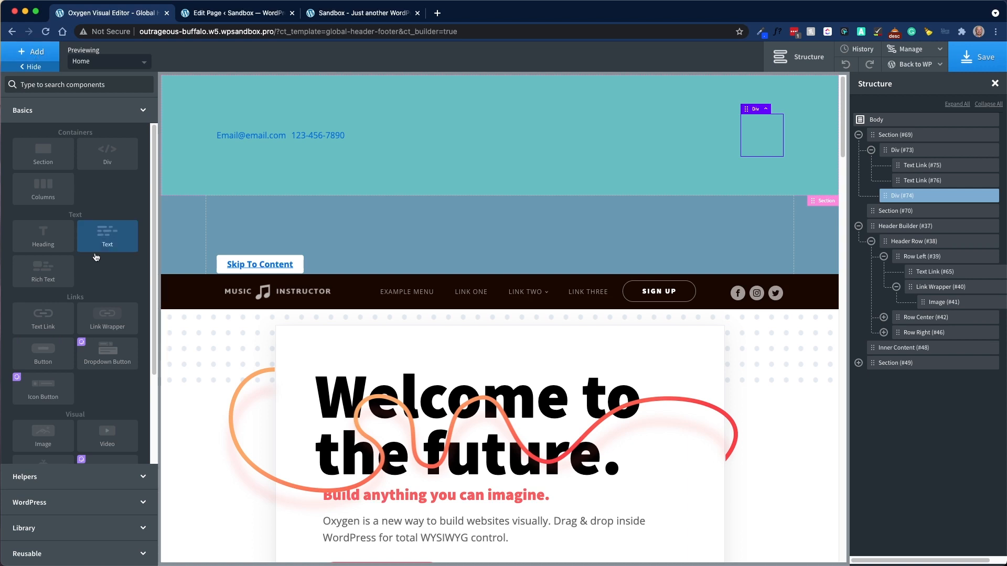
click(110, 315)
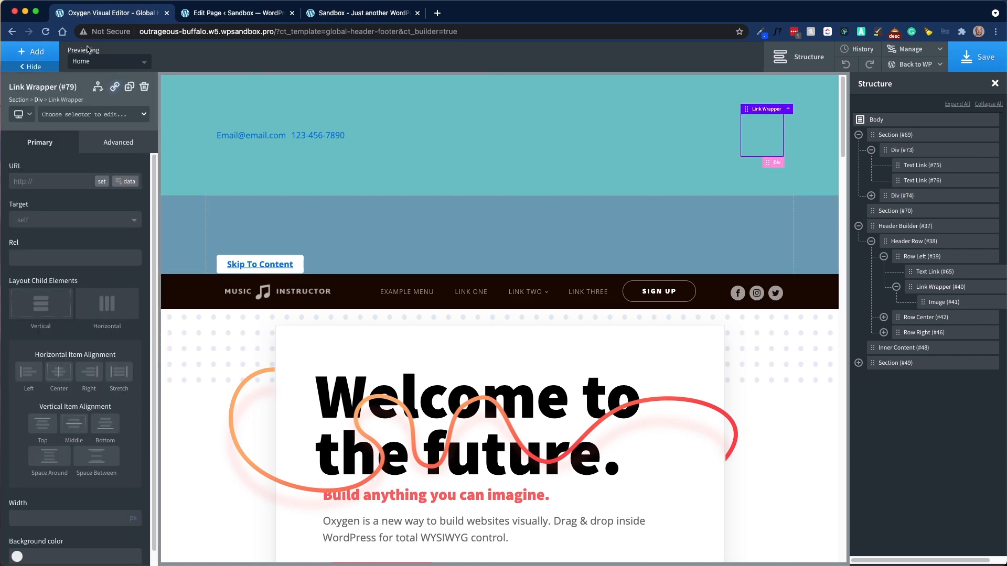
Add a single Icon element inside the new Link Wrapper.
click(36, 55)
text(icon)
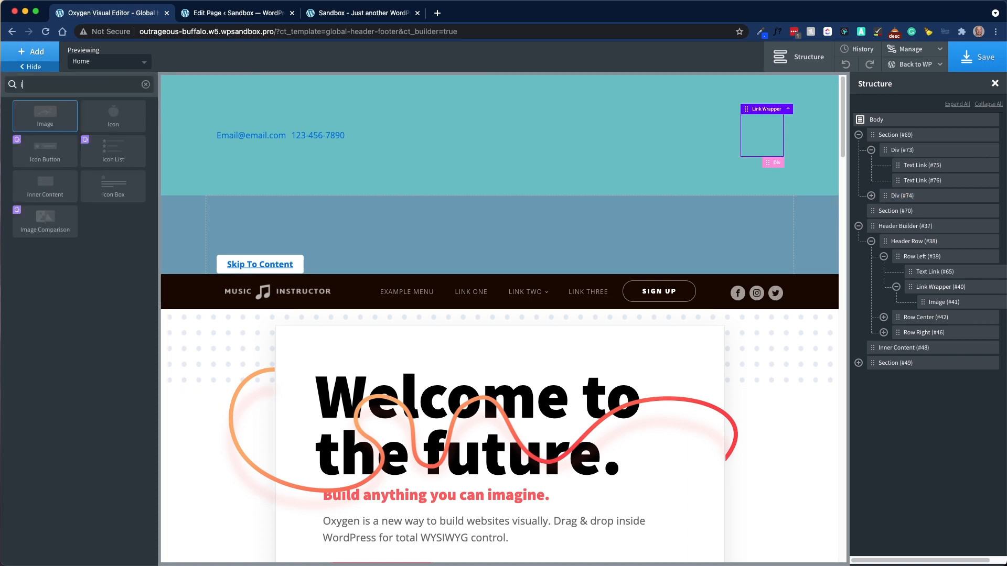
click(111, 123)
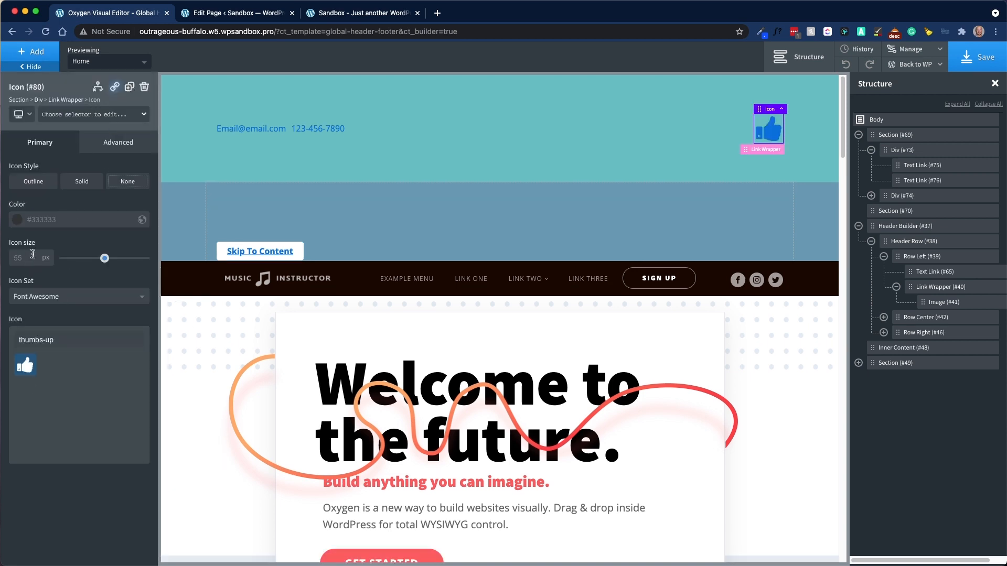
click(130, 88)
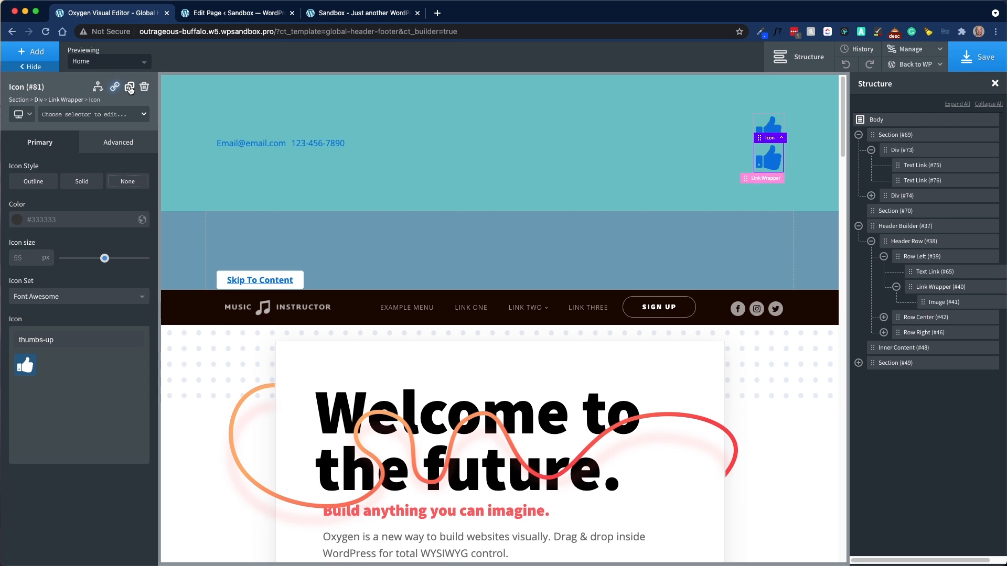
click(145, 87)
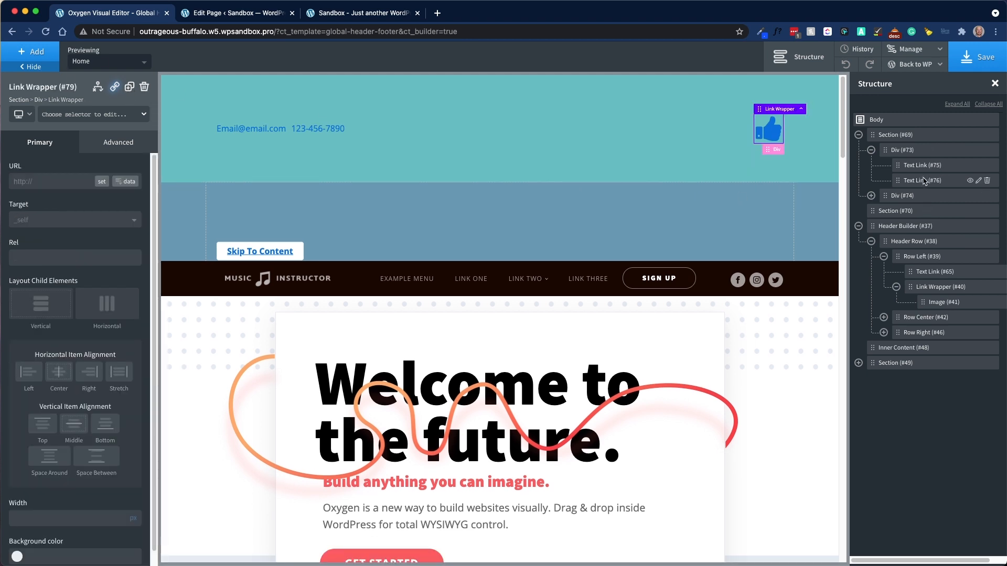
Duplicate the Link Wrapper with its icon twice within the second Div to make three icon links.
click(871, 195)
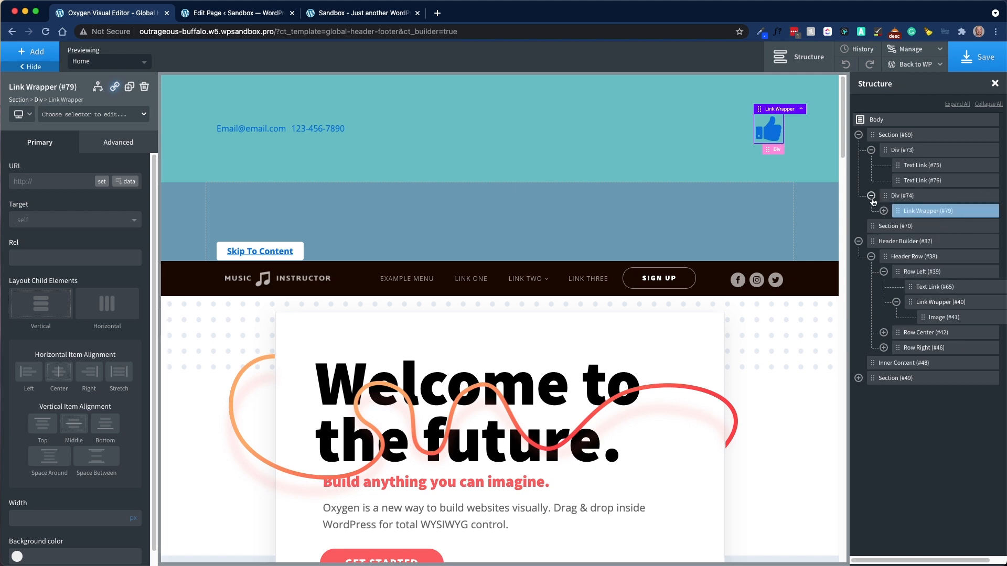
click(129, 87)
click(129, 87)
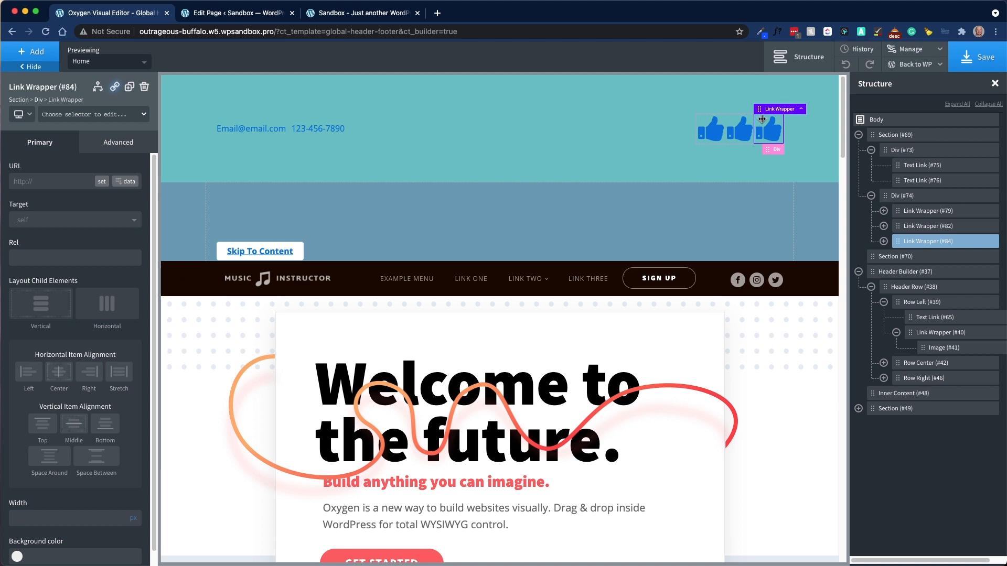
Give the middle icon's Link Wrapper left and right margins of 10 px each.
click(932, 227)
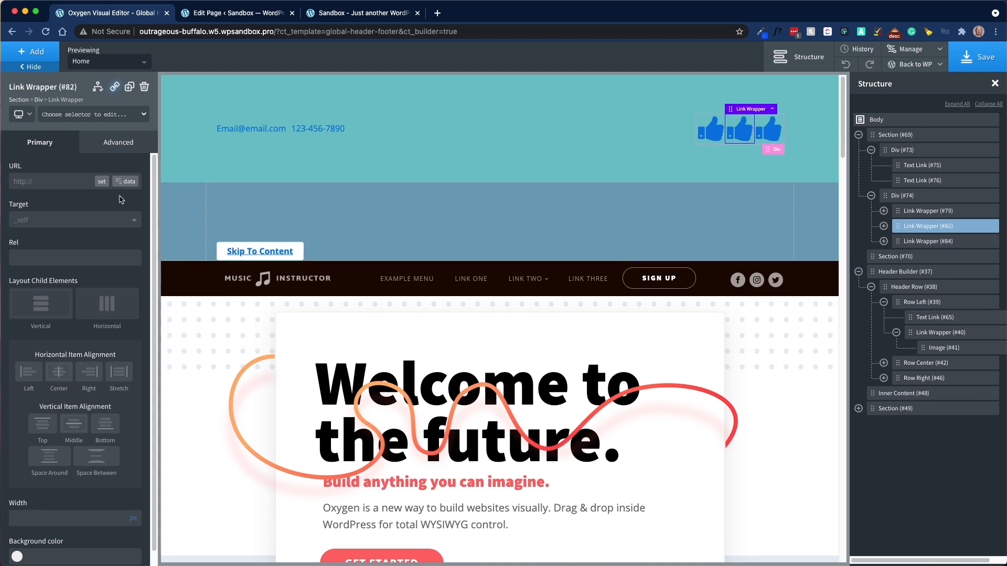
click(118, 148)
click(97, 203)
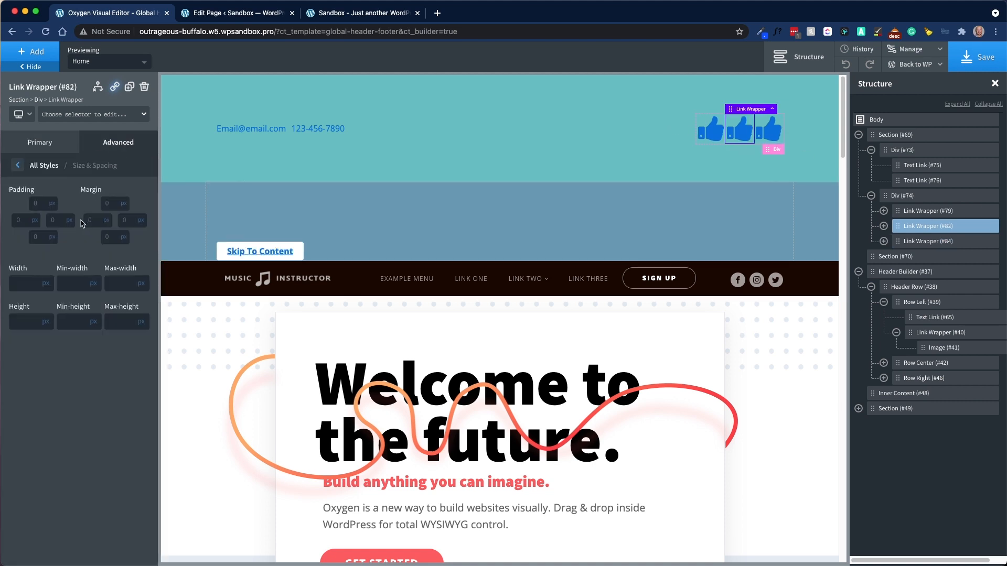
click(89, 220)
text(10)
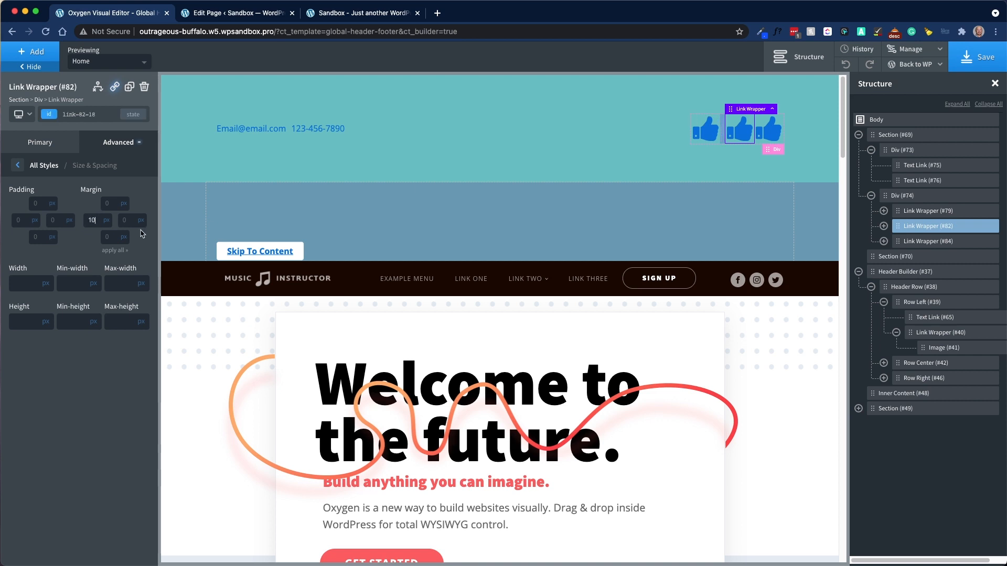
click(129, 220)
text(10)
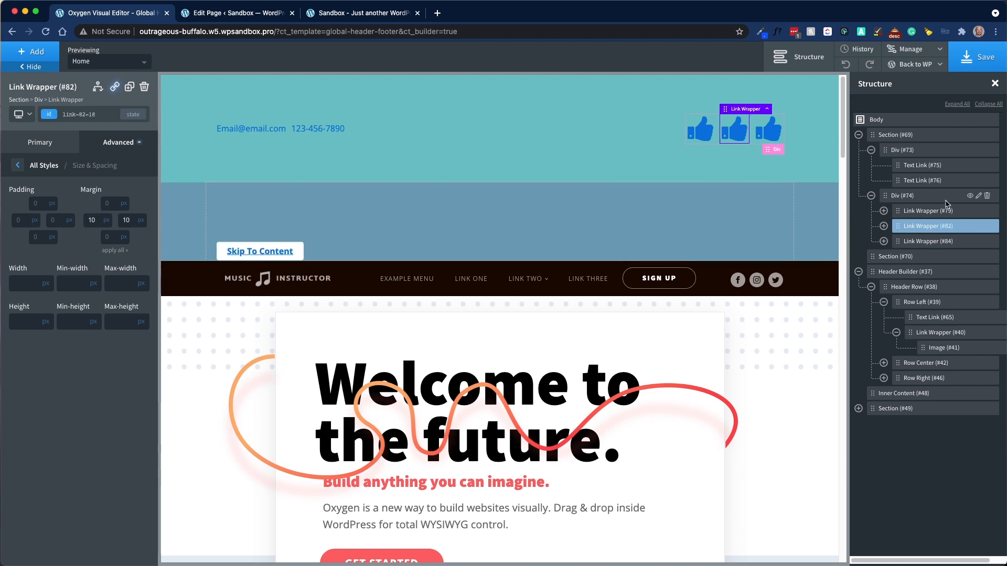
Set the Emerald Green section's container padding to 0 on all four sides.
click(924, 131)
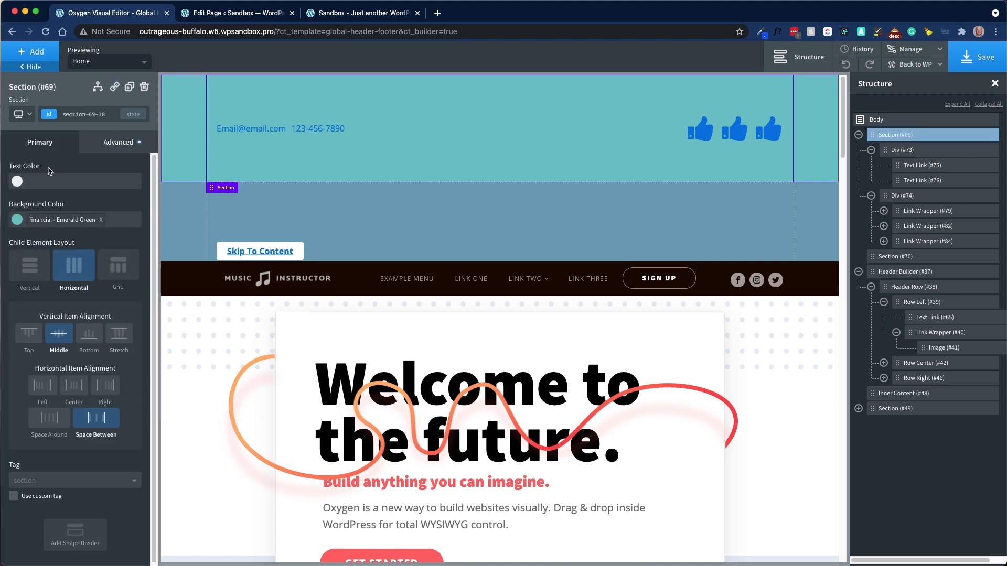
click(118, 142)
click(97, 208)
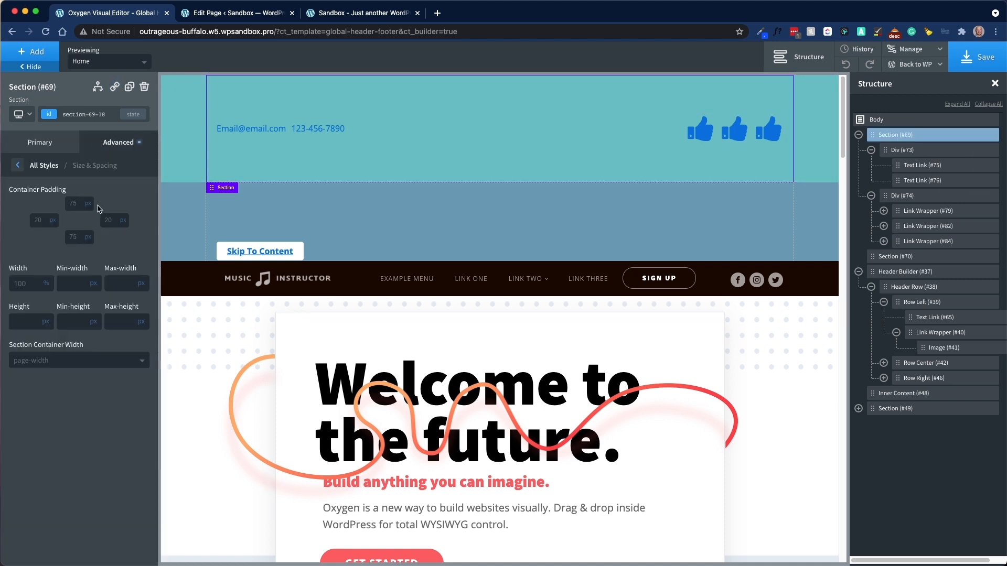
click(76, 204)
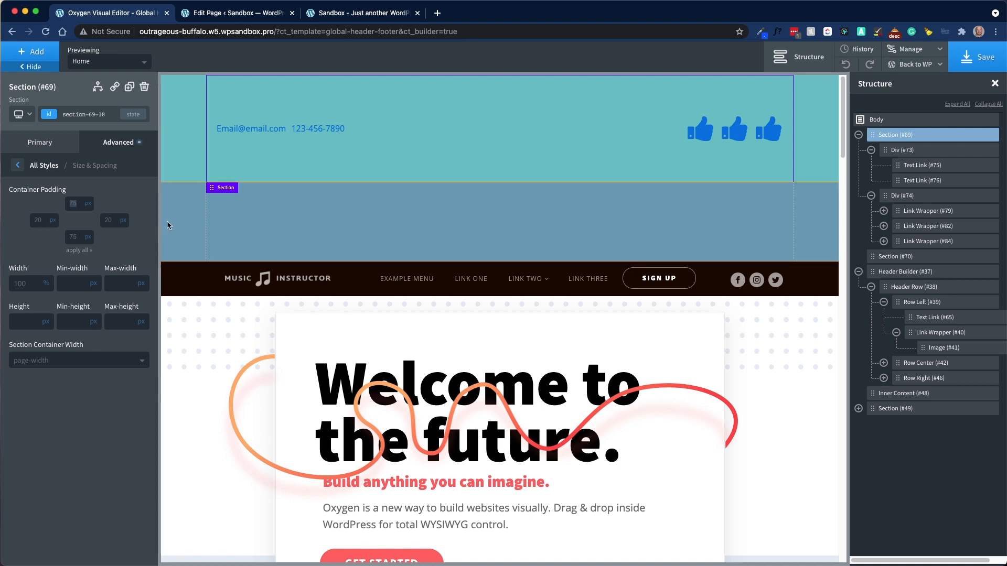
key(Tab)
click(102, 210)
click(72, 202)
text(0)
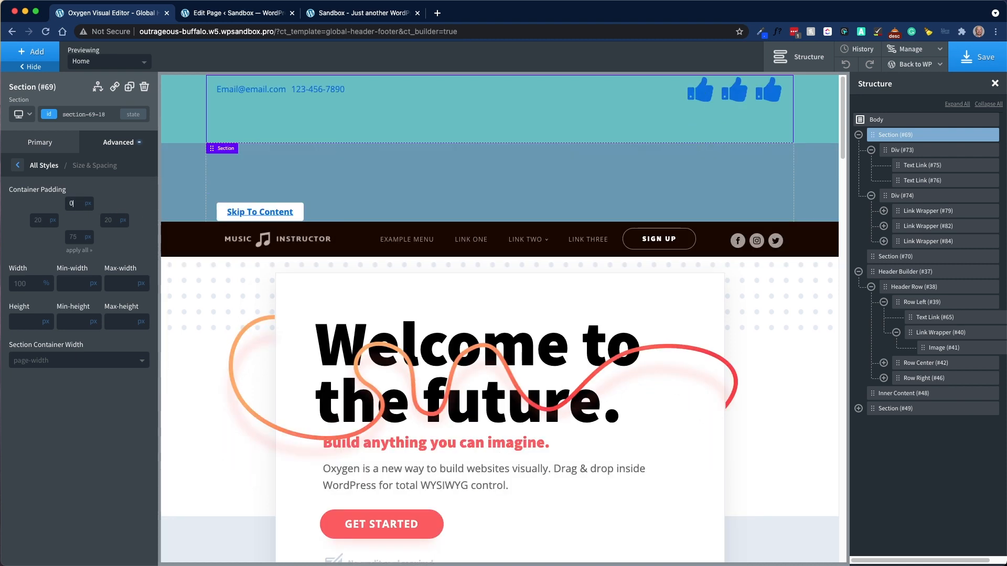
key(Tab)
text(0)
key(Tab)
text(0)
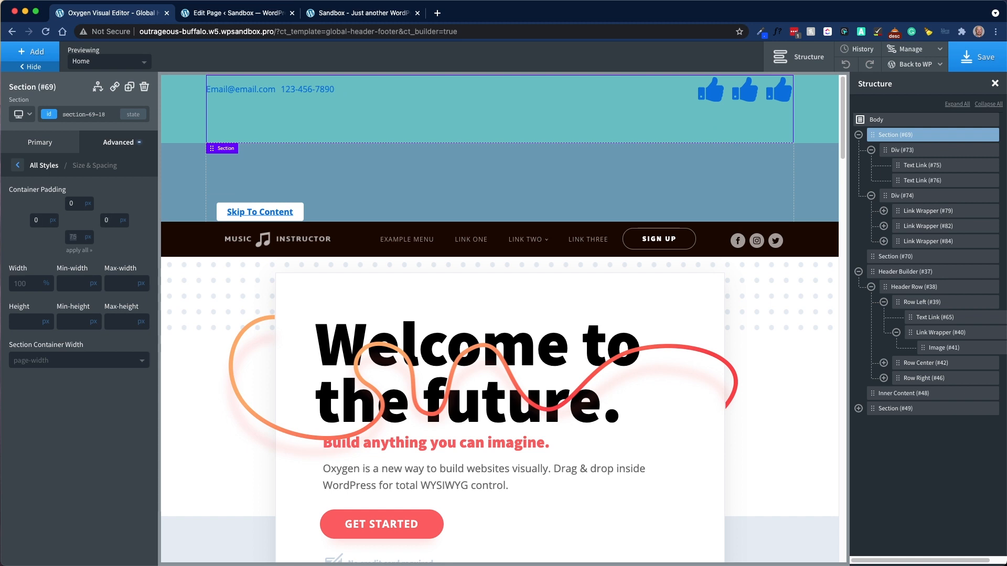
key(Tab)
text(0)
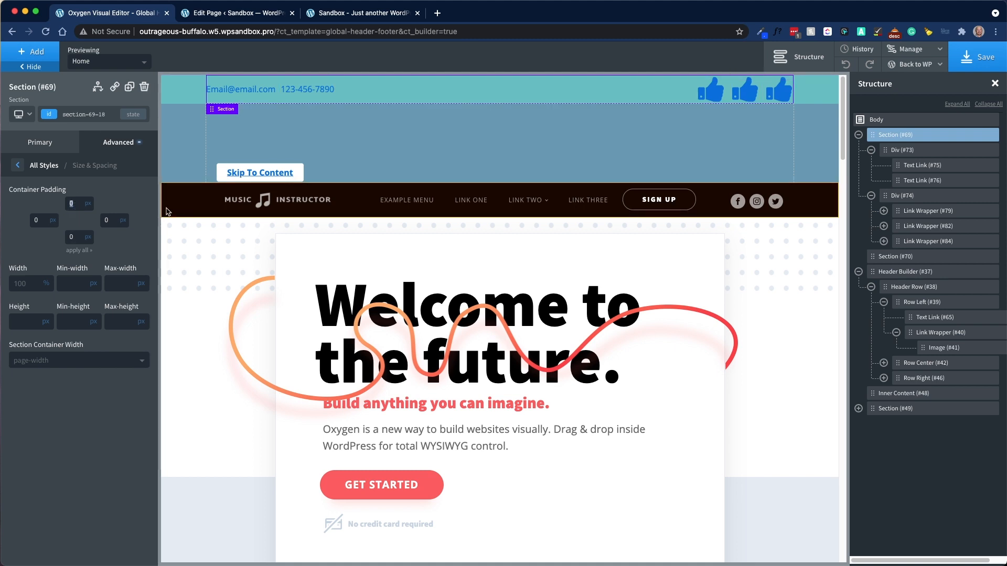
Set the Emerald Green section's top and bottom container padding to 10 px.
text(10)
key(Tab)
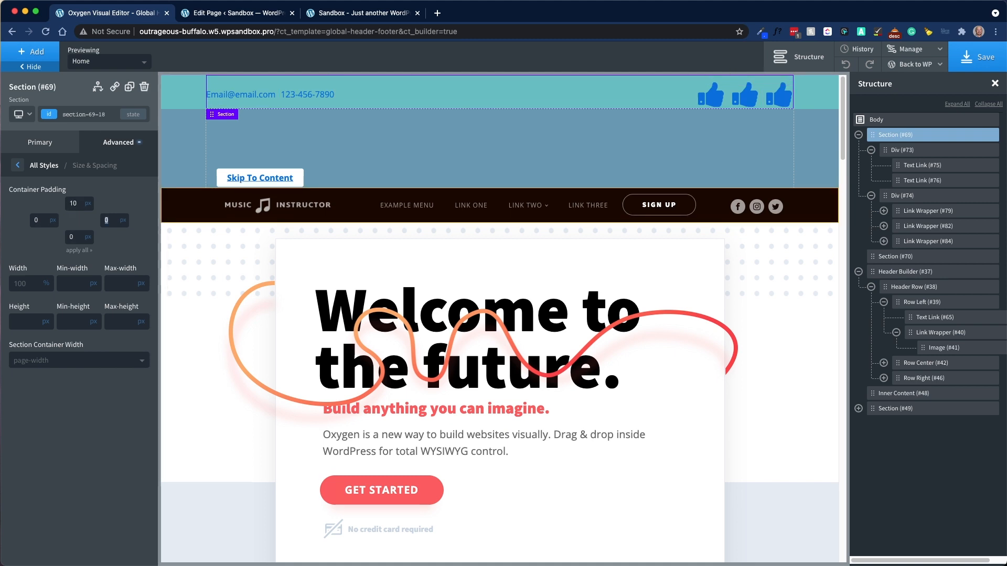
text(10)
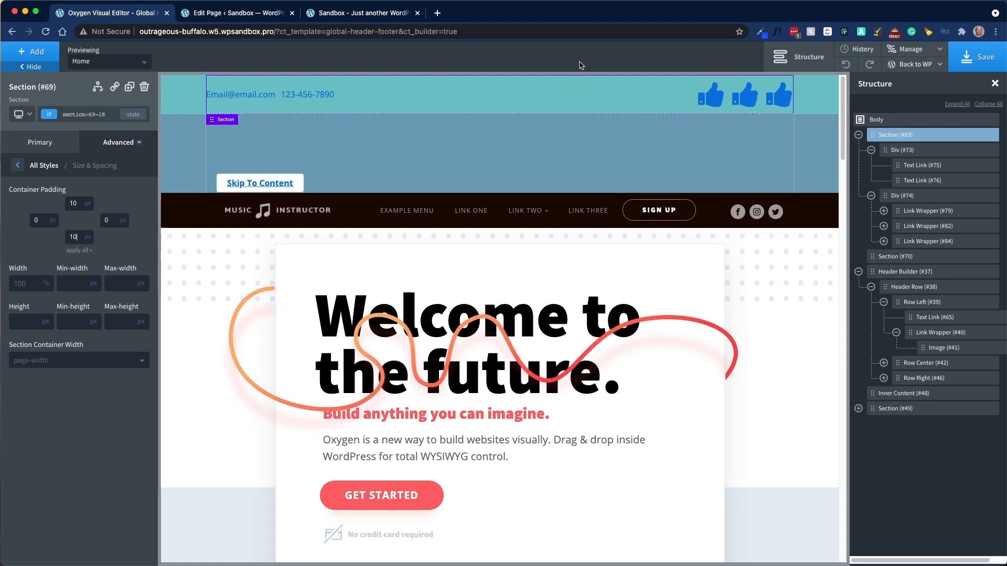
Add a Div to the Sky Blue section and duplicate it so the section holds two Divs.
click(919, 258)
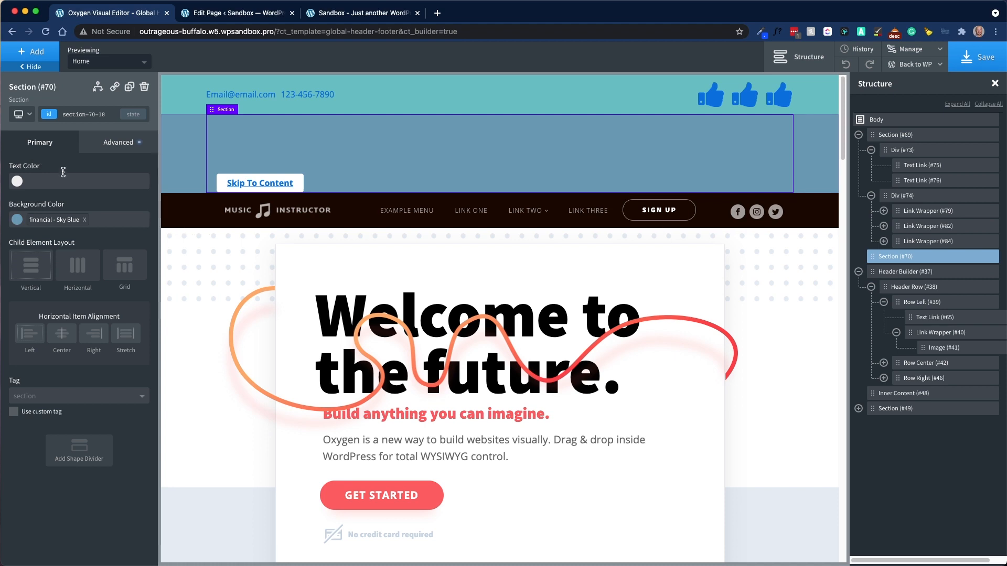
click(31, 51)
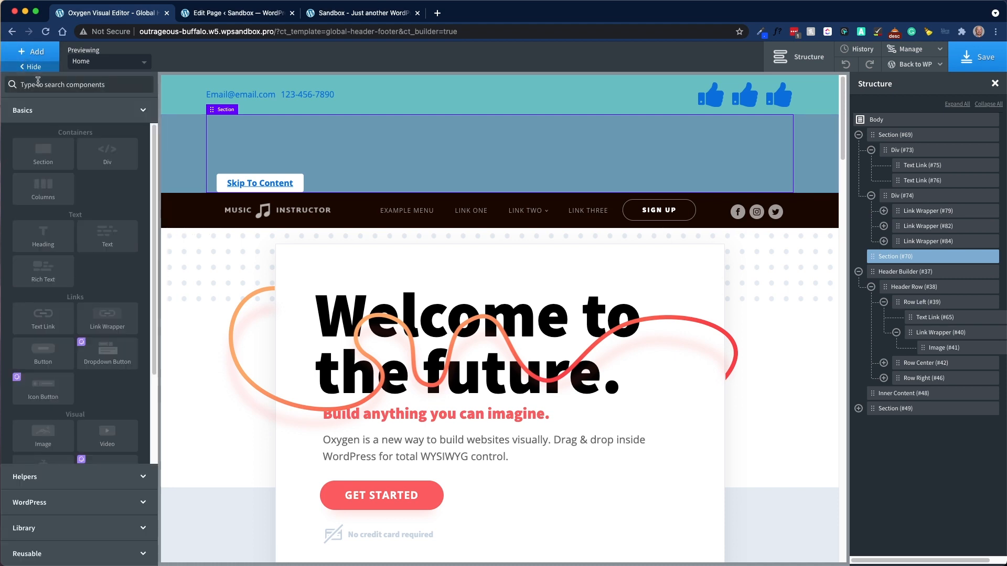
text(im)
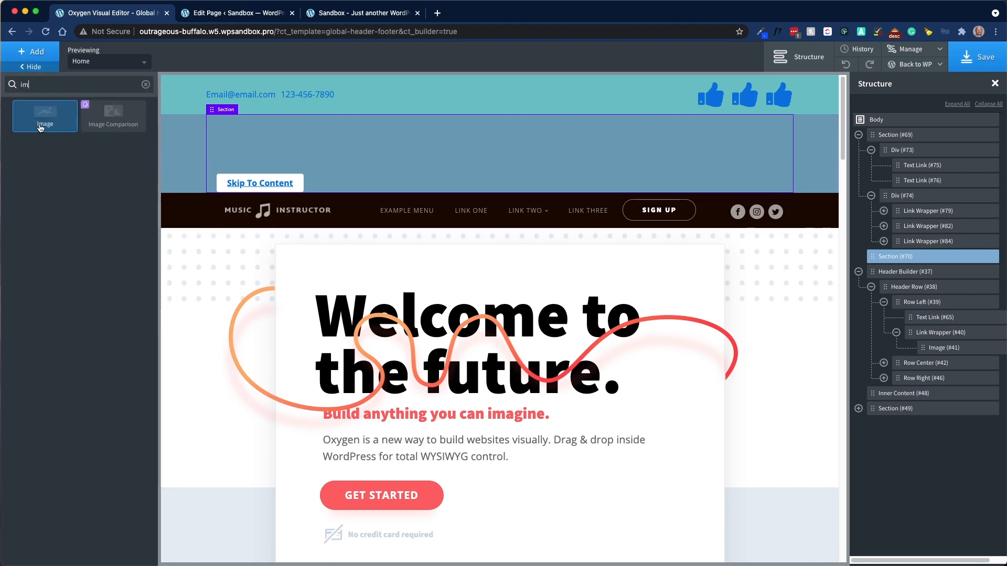
drag(34, 83, 4, 86)
text(div)
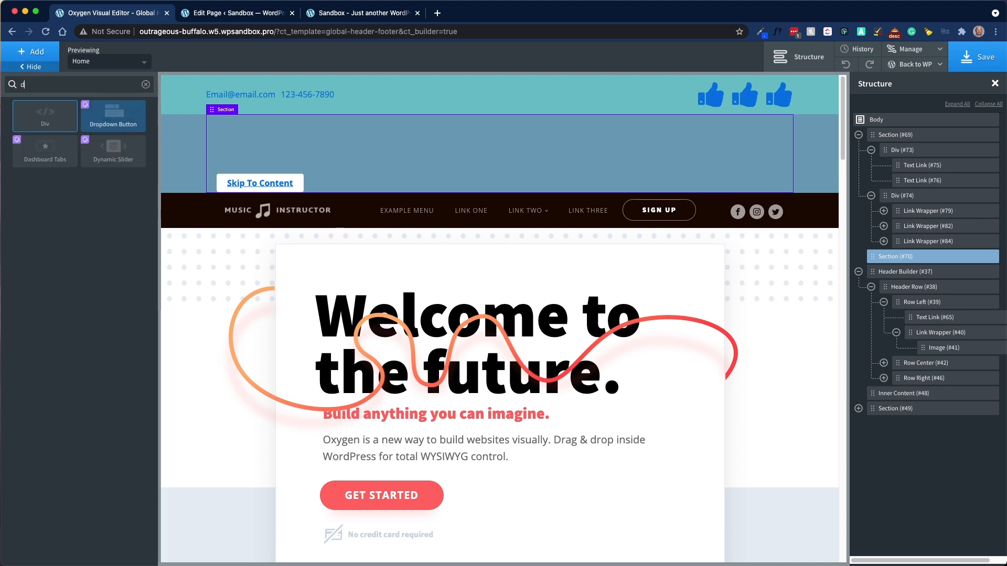
click(56, 124)
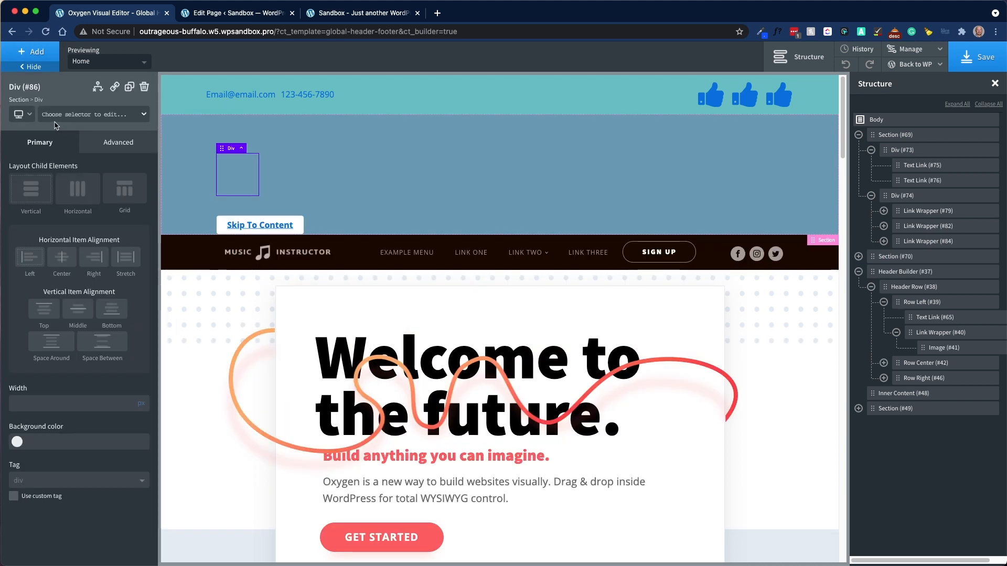
click(129, 86)
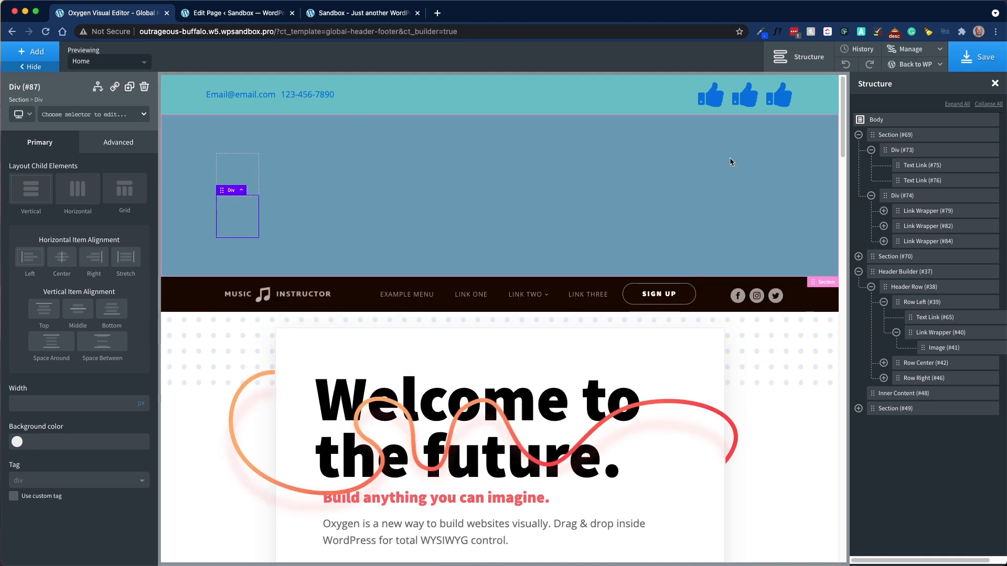
Lay out the Sky Blue section's children horizontally, with middle vertical alignment and Space Between horizontal alignment.
click(934, 257)
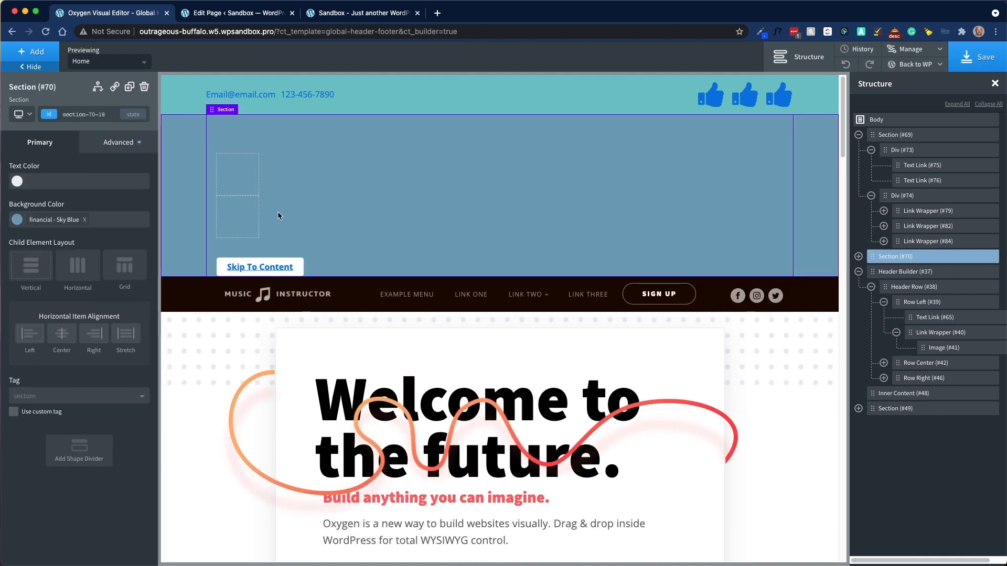
click(68, 278)
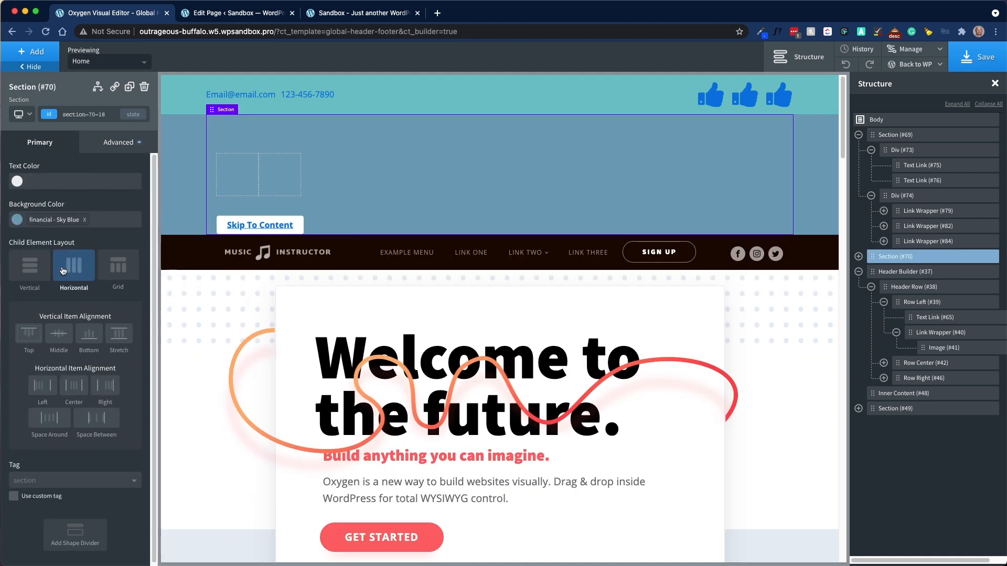
click(64, 335)
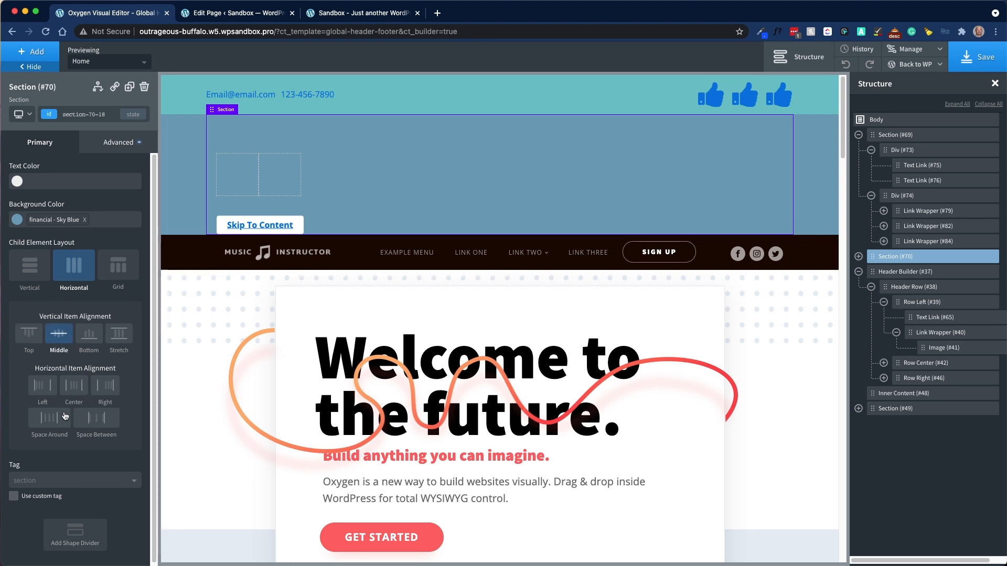
click(91, 418)
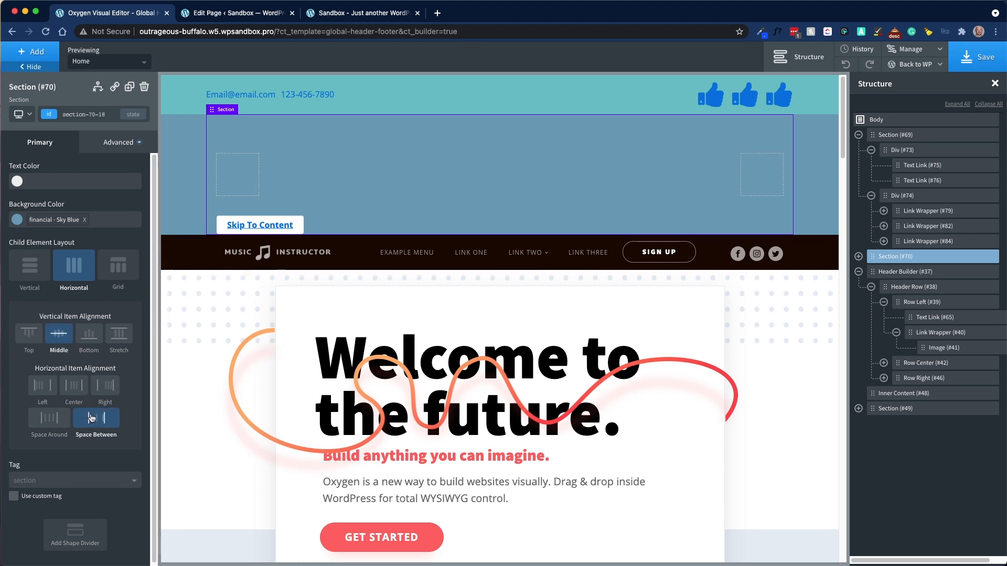
Add an Image element to the Sky Blue section's first Div and set its width to 100 px.
click(243, 176)
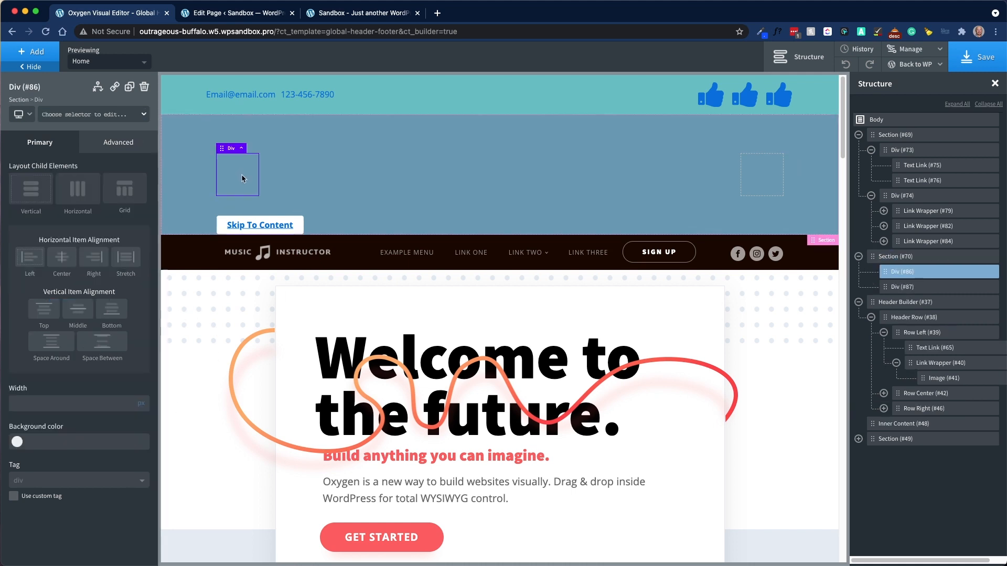
click(37, 54)
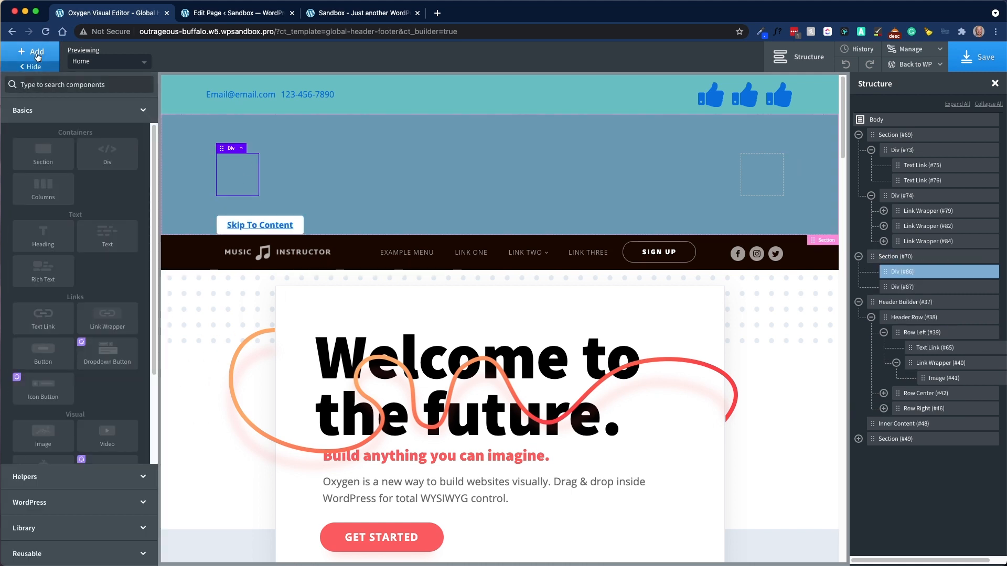
text(image)
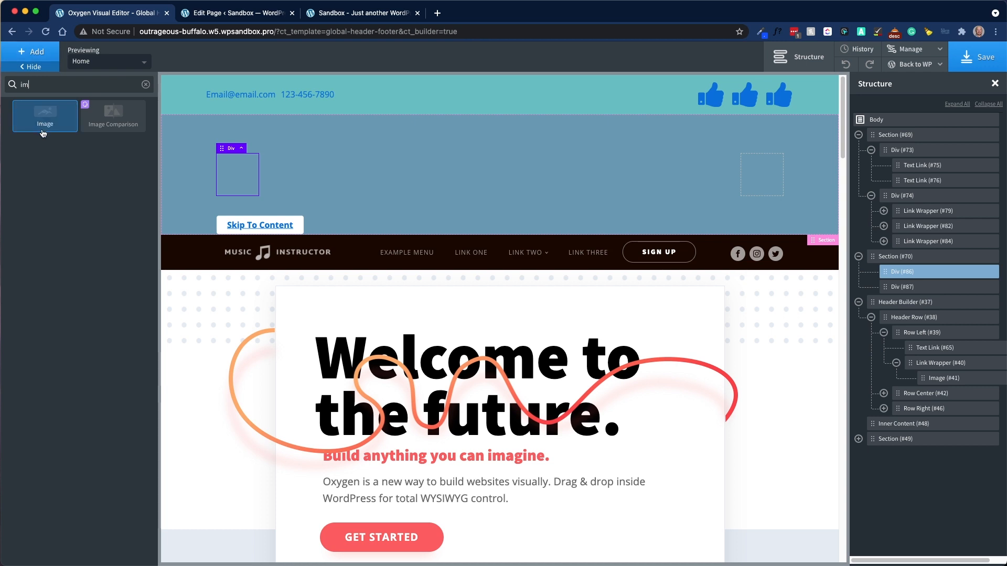
click(45, 130)
click(37, 250)
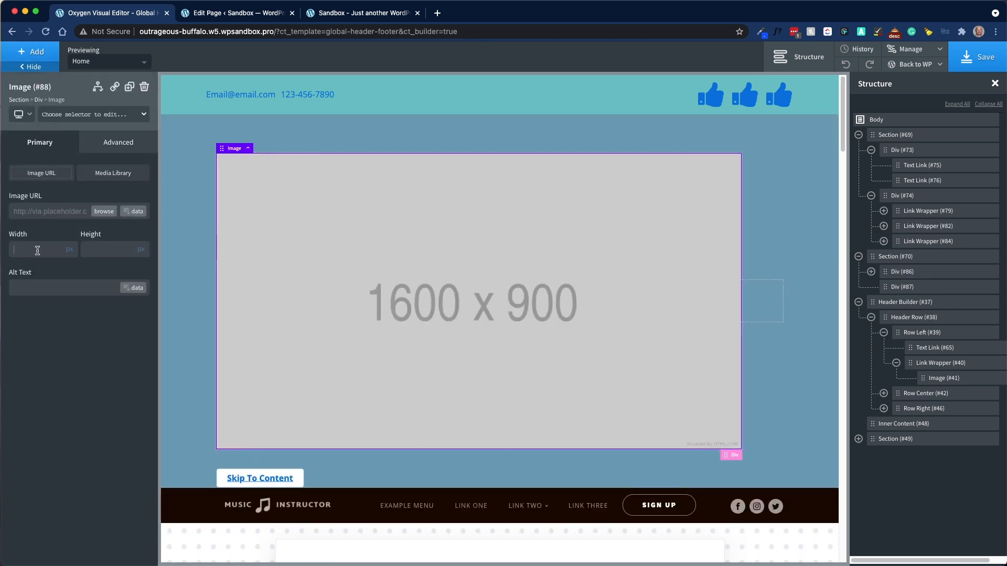
text(100)
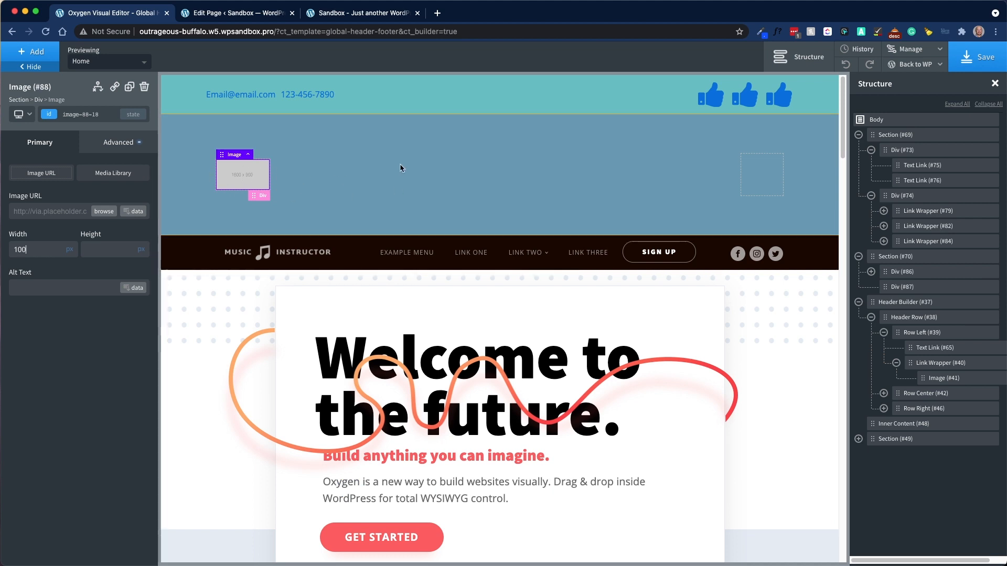
Add a Menu element inside the Sky Blue section's second Div.
click(767, 178)
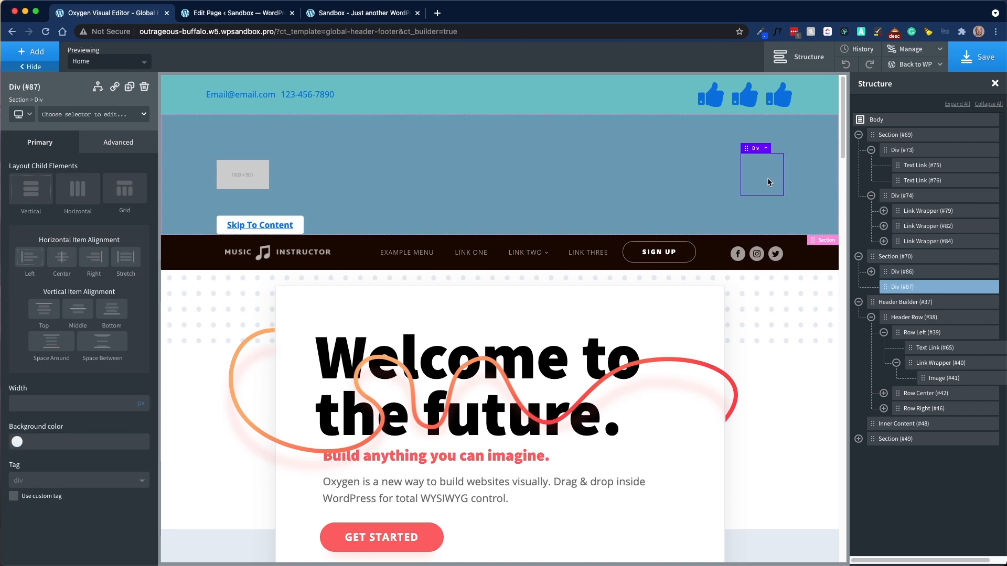
click(26, 57)
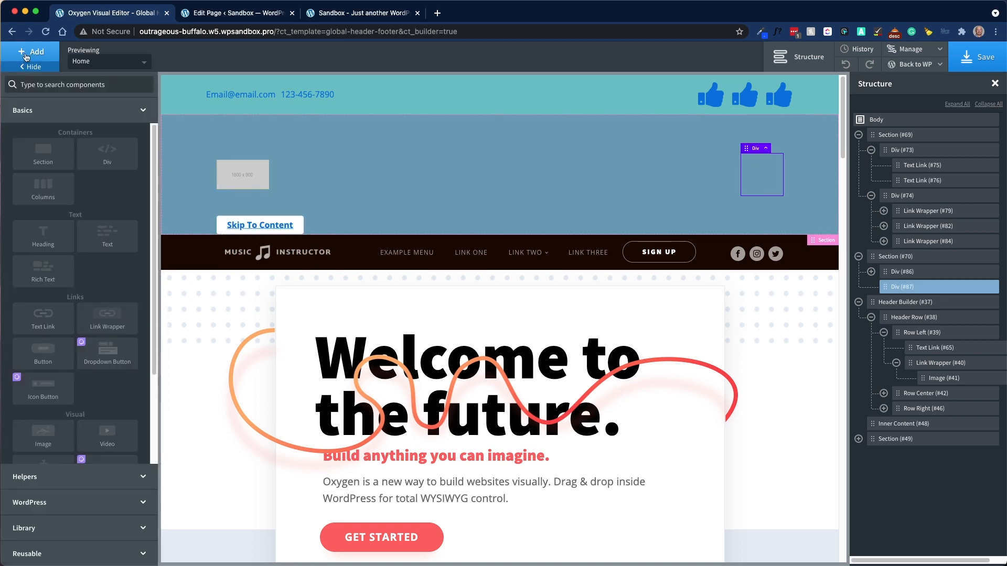
text(men)
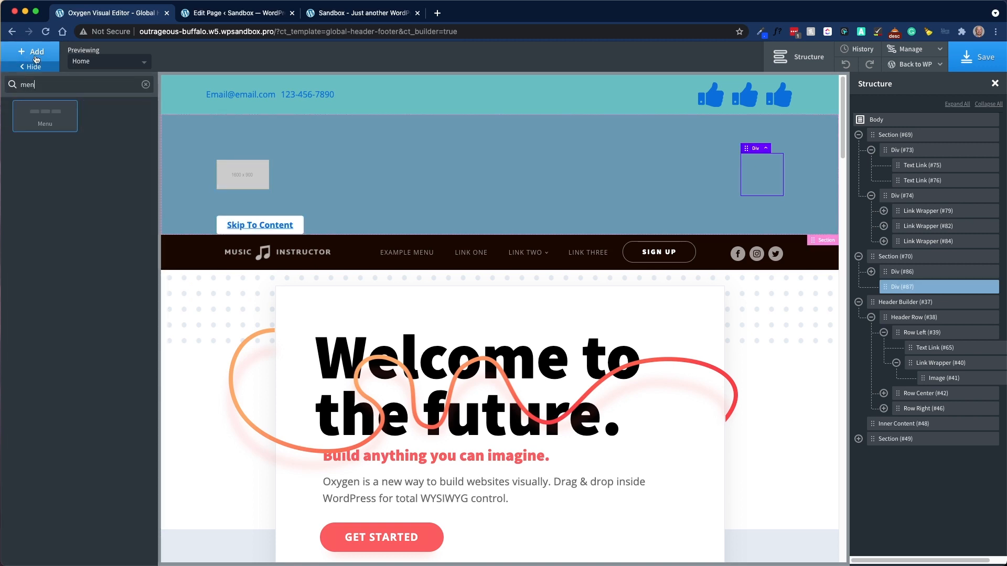
click(52, 112)
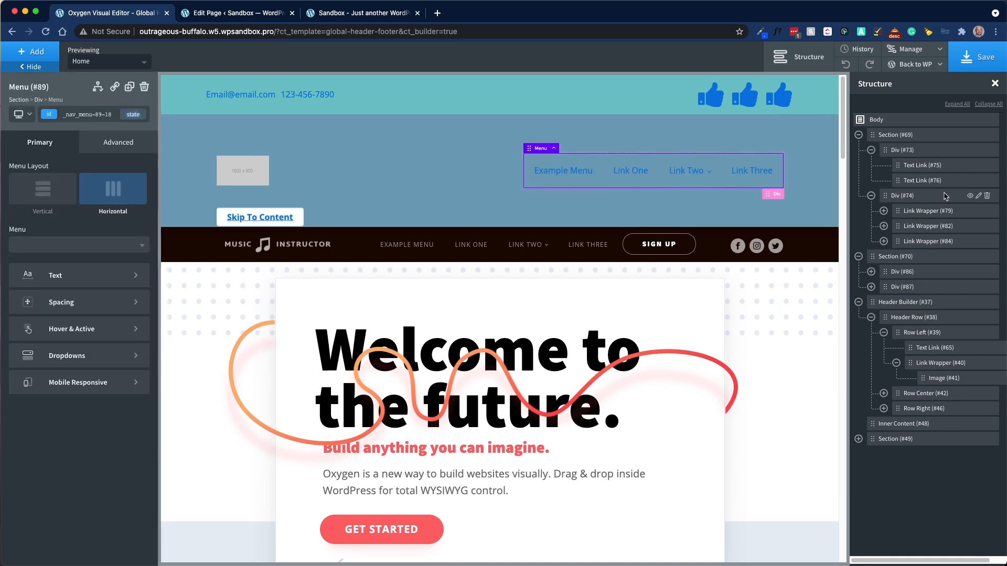
Set the Sky Blue section's container padding to 10 px top and bottom and 0 px left and right.
click(915, 257)
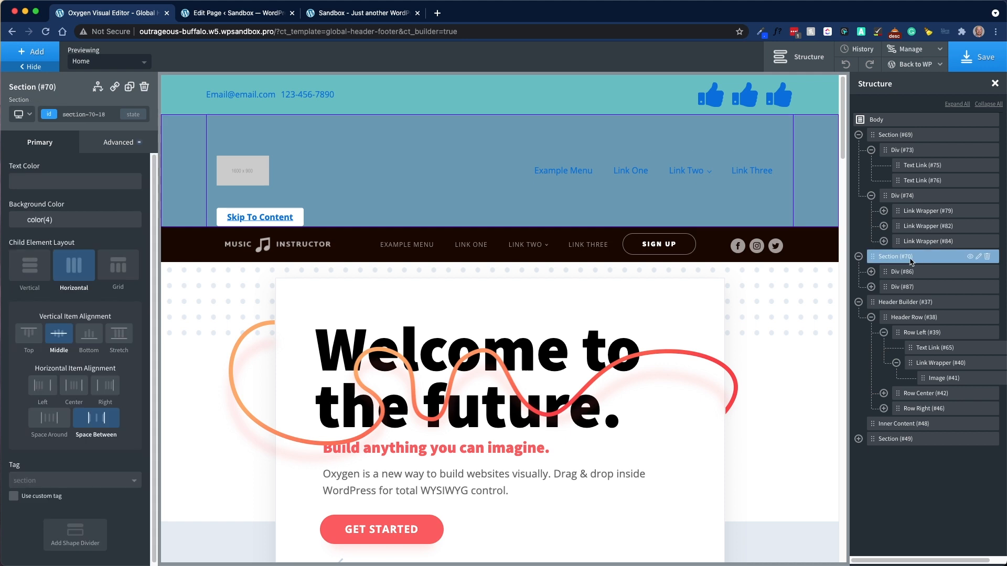
click(115, 150)
click(60, 197)
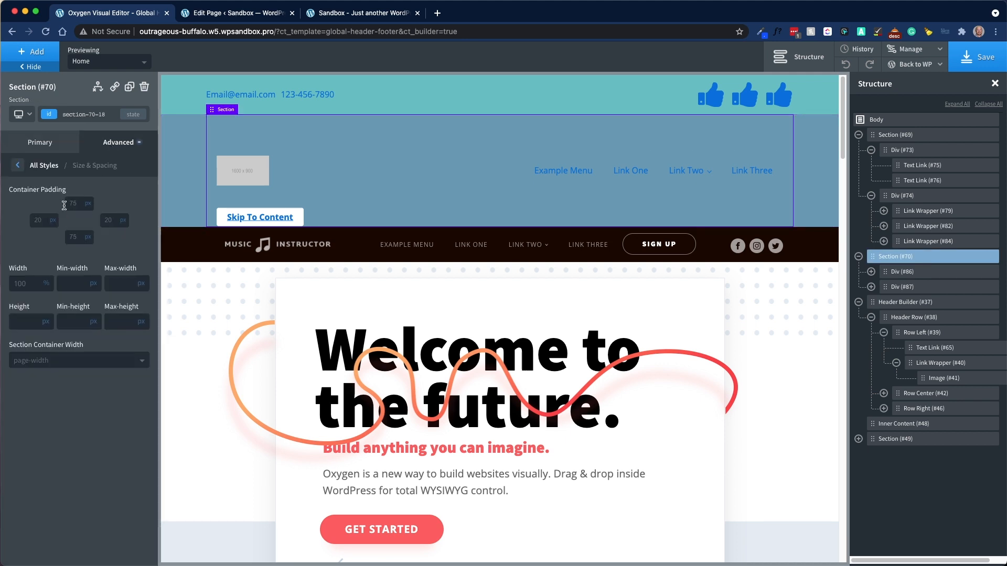
click(79, 204)
text(10)
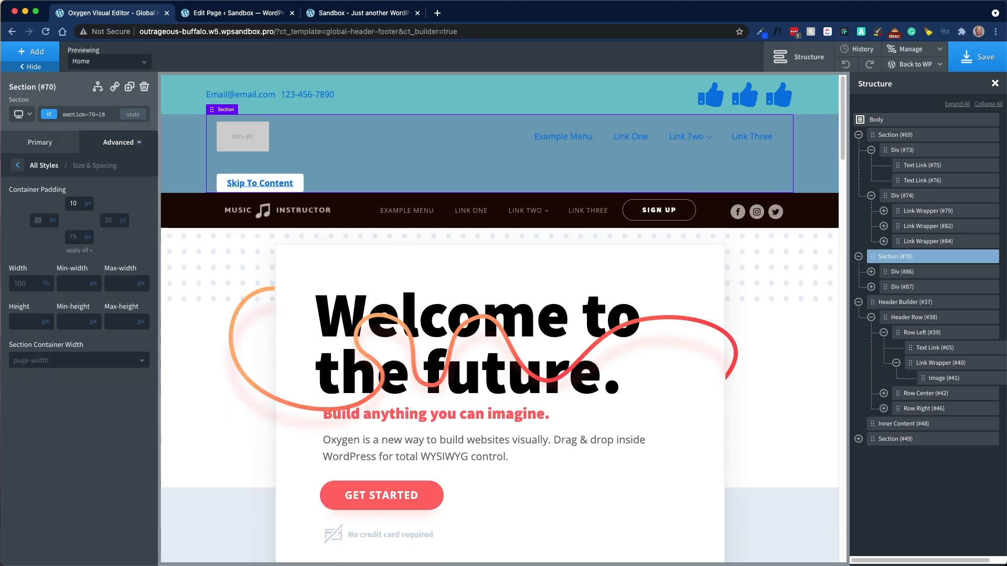
key(Tab)
text(0)
key(Tab)
text(0)
key(Tab)
text(10)
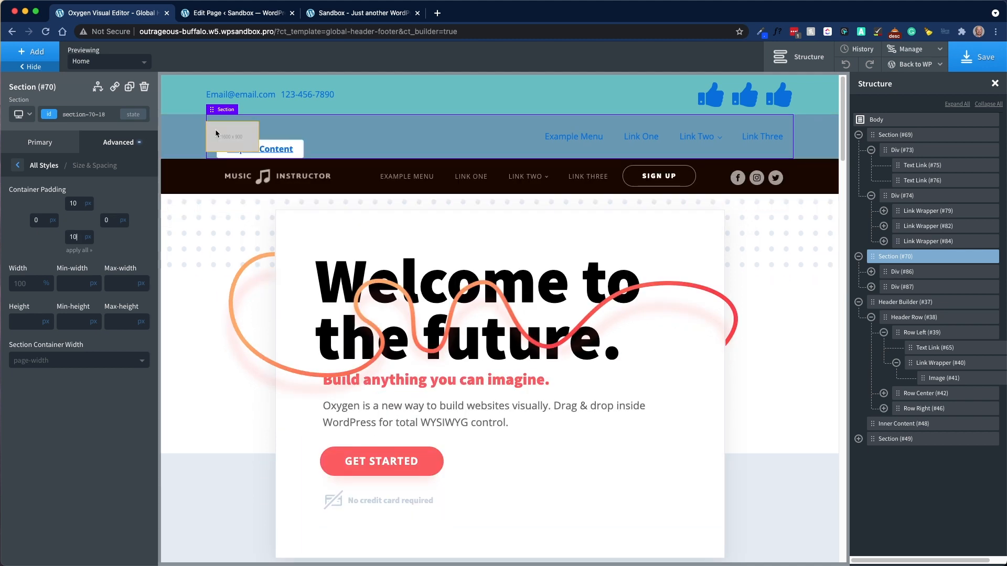
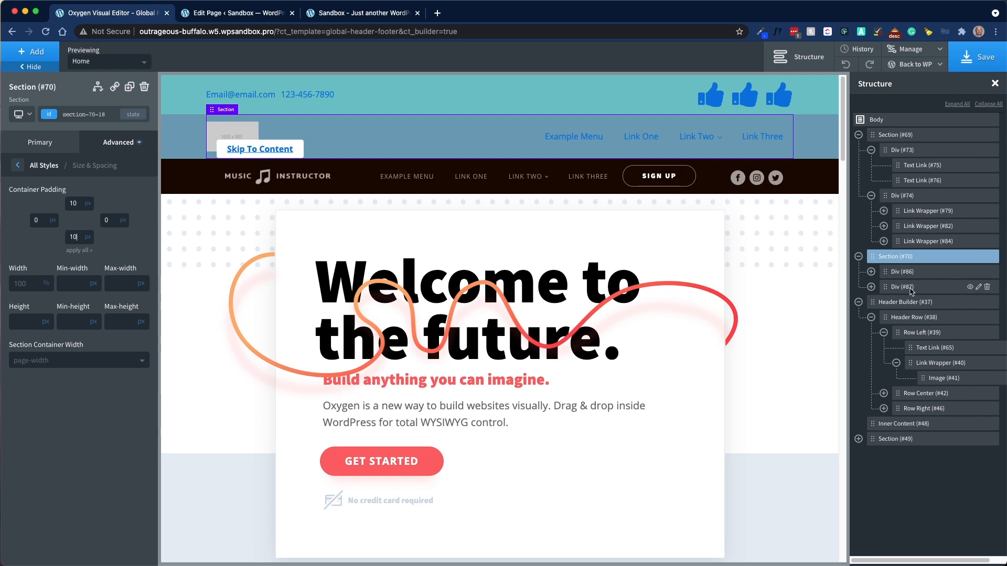
Move the Skip To Content text link to the start of the top section's first Div, above the e-mail link, and save.
click(956, 350)
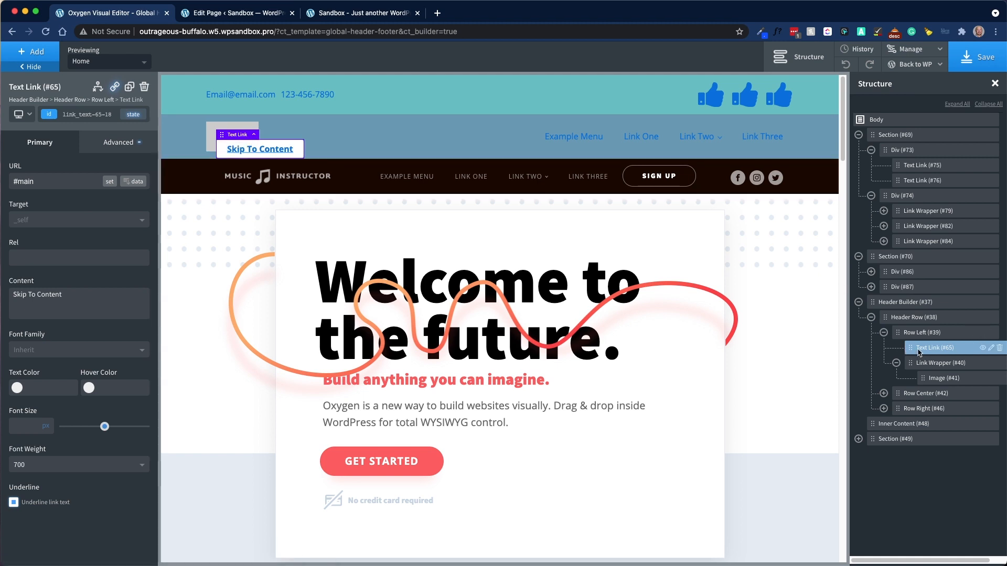
drag(910, 348, 924, 159)
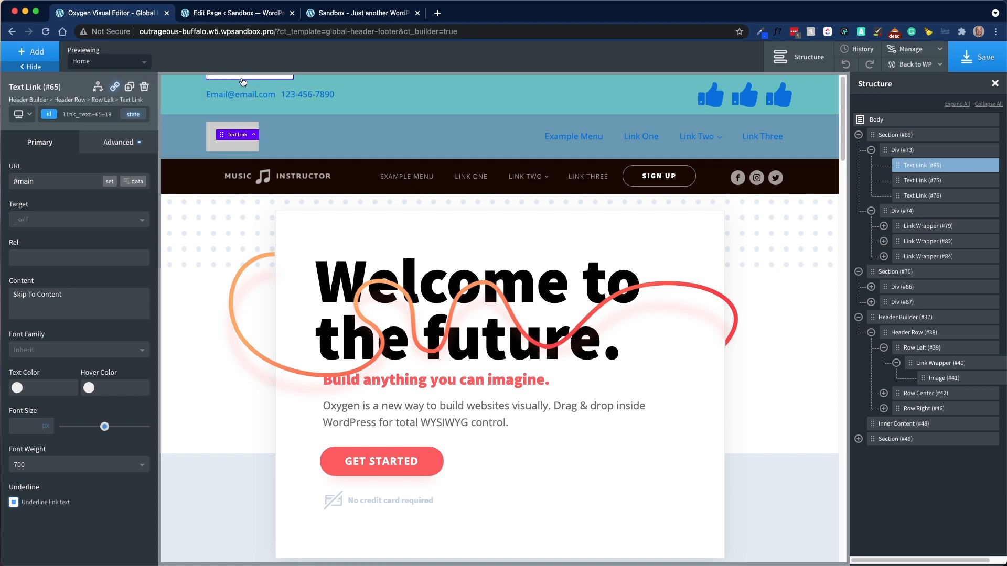
click(985, 58)
Switch to the site's front-end page and load it without the #main anchor to check the relocated skip link.
click(252, 15)
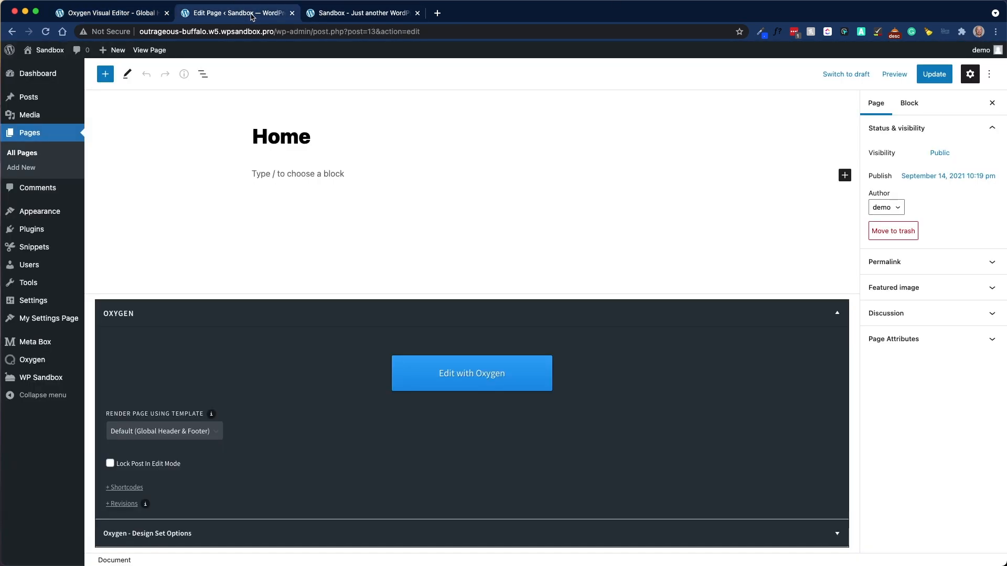
click(310, 13)
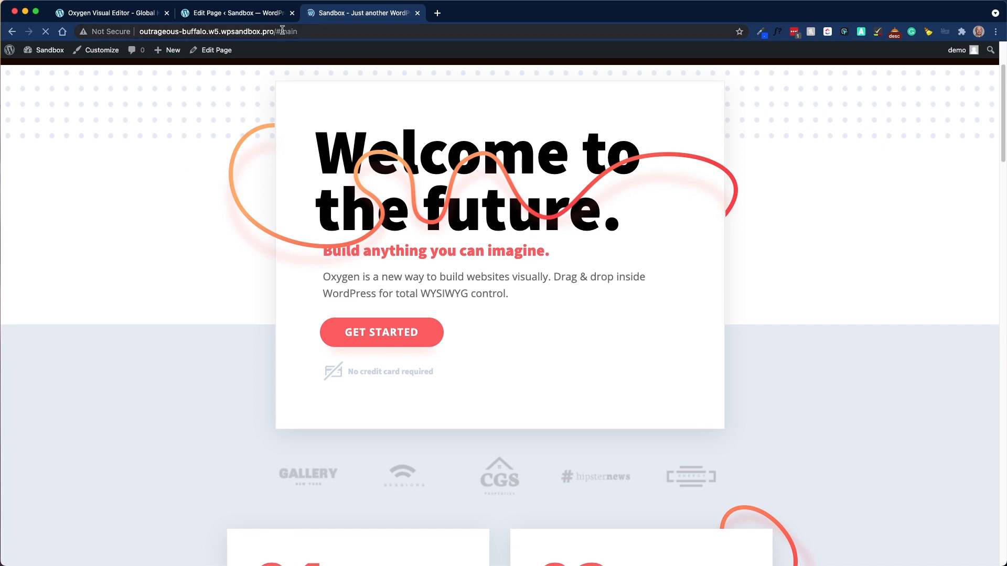
drag(297, 31, 278, 32)
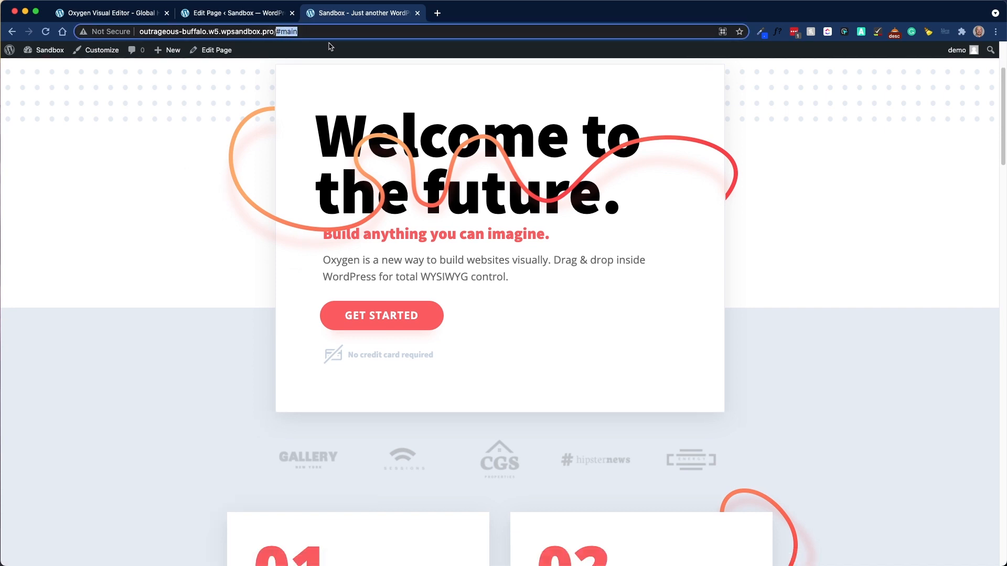
key(BackSpace)
key(Return)
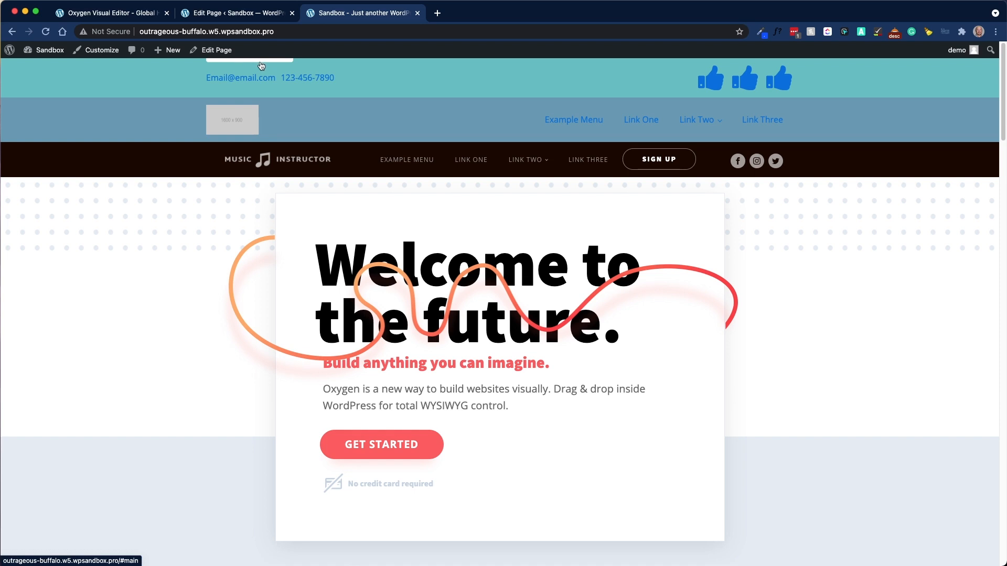
Return to the Oxygen editor, set the Skip To Content link's Translate Y transform to -175%, and save.
click(231, 13)
click(120, 13)
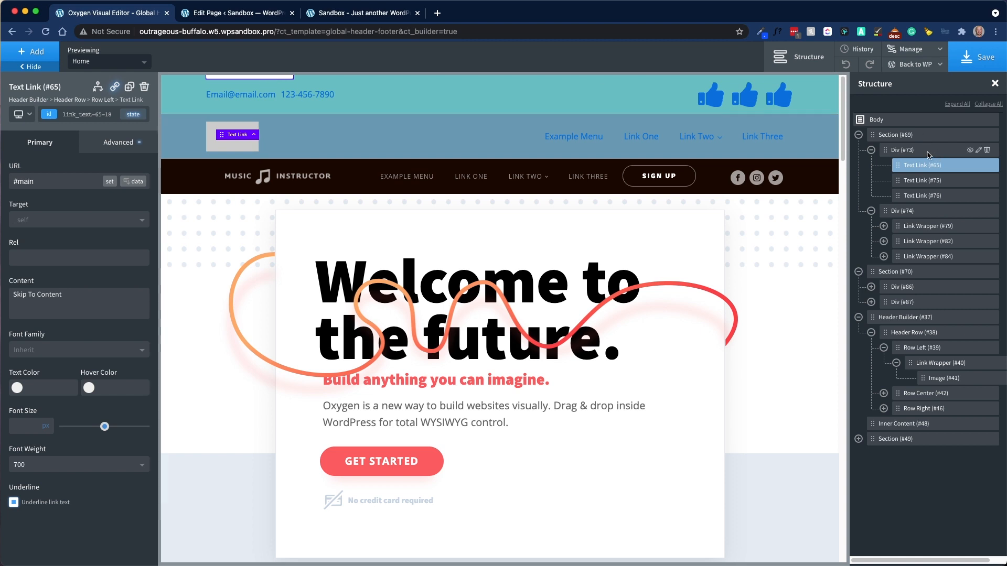
click(97, 142)
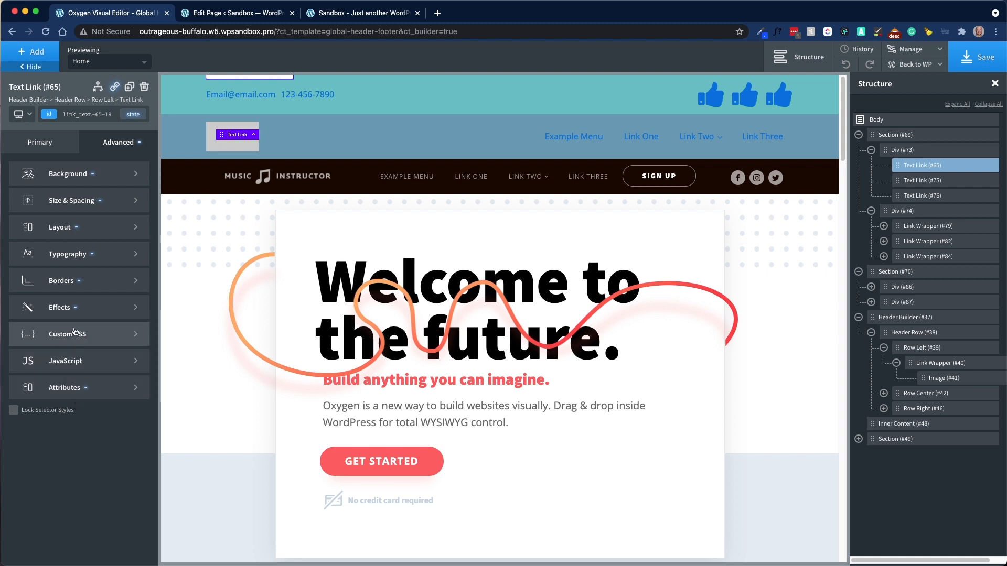
click(76, 311)
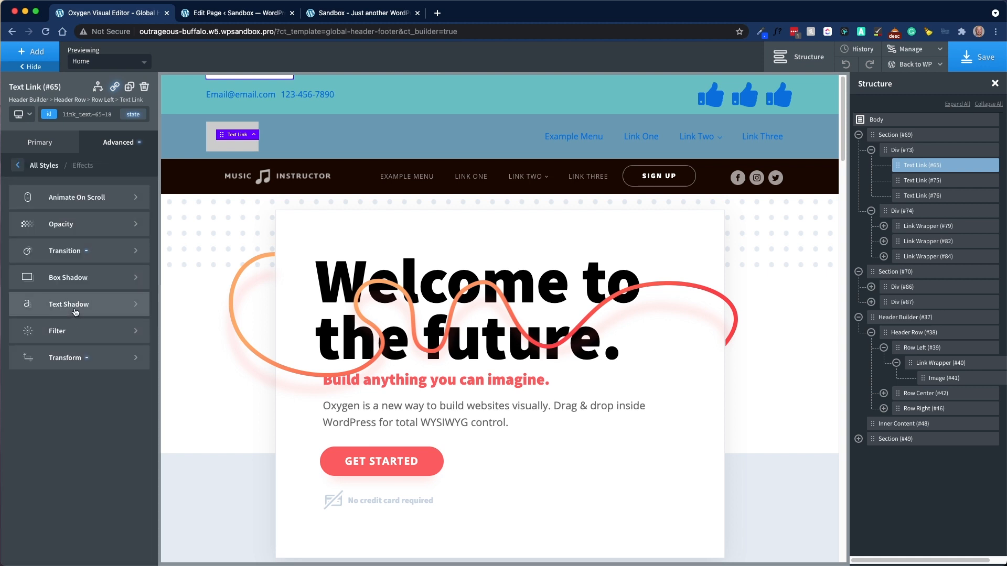
click(80, 364)
double_click(32, 313)
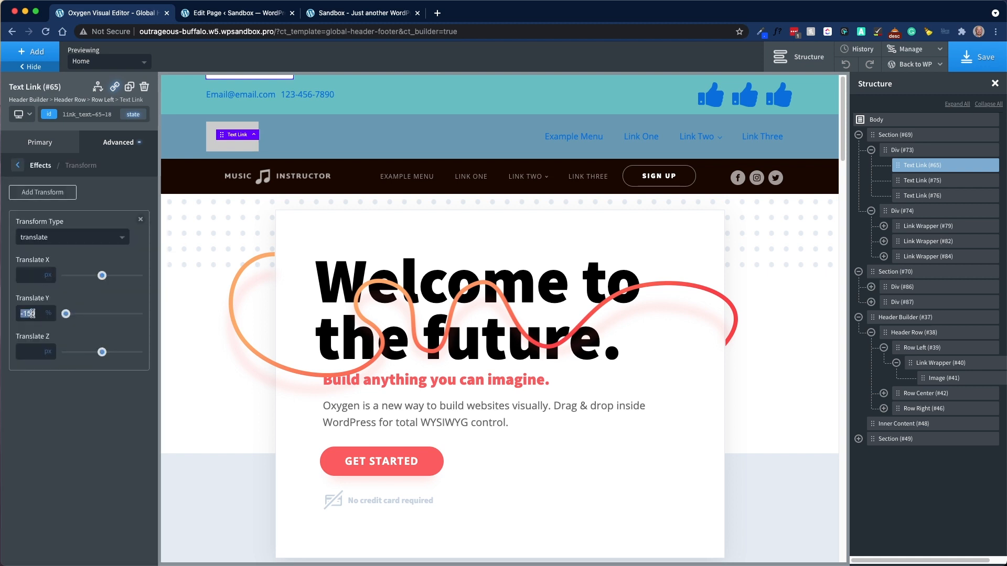
click(27, 313)
double_click(28, 313)
text(-175)
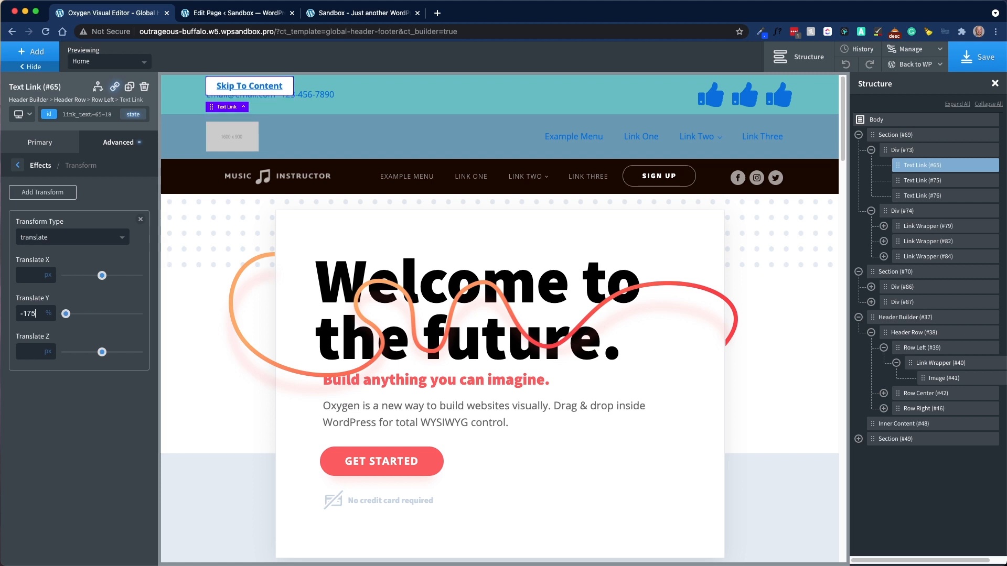
click(981, 59)
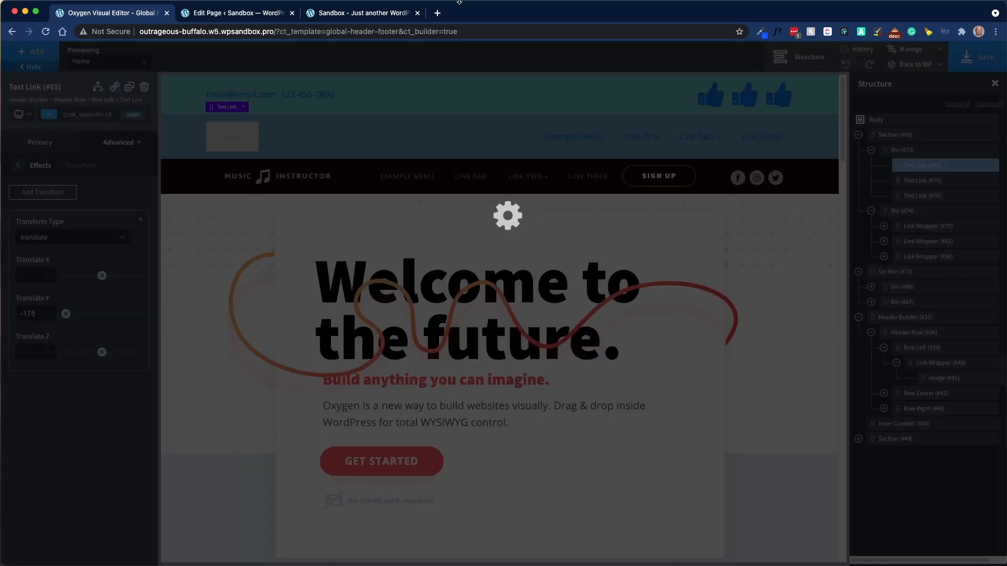
Reload the front-end page, reveal and follow the Skip To Content link, and move focus to the first link in the main content.
click(362, 14)
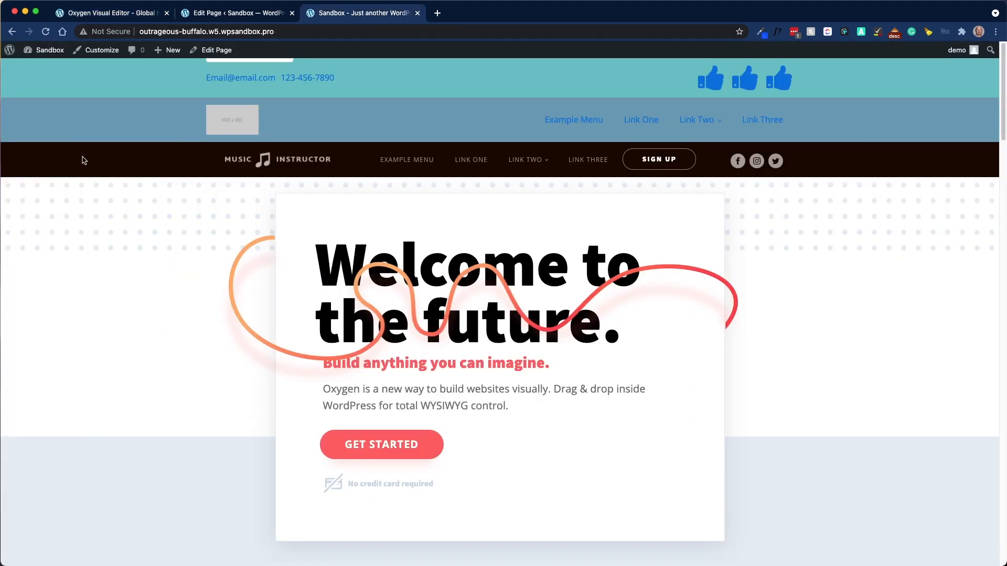
key(super+r)
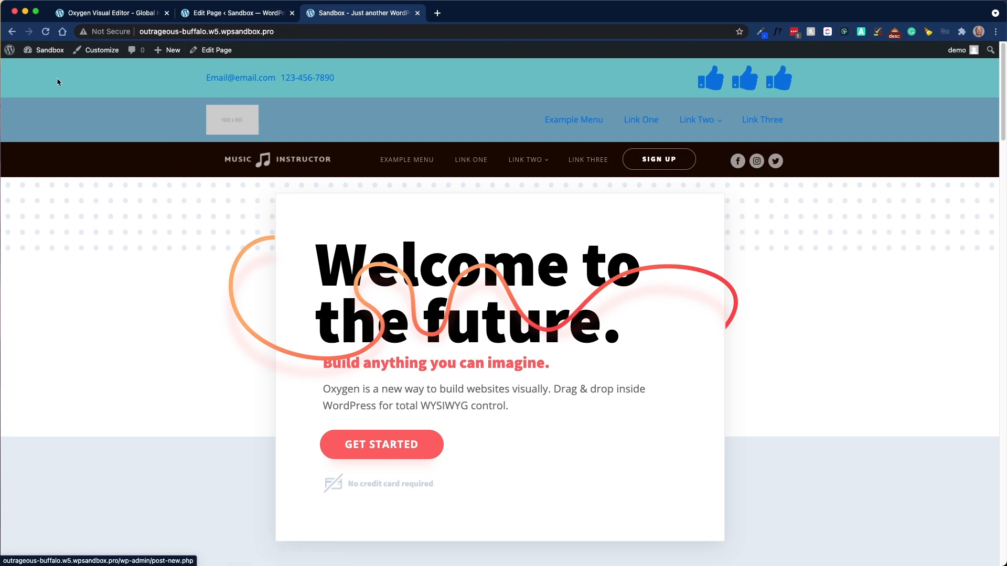
key(Tab)
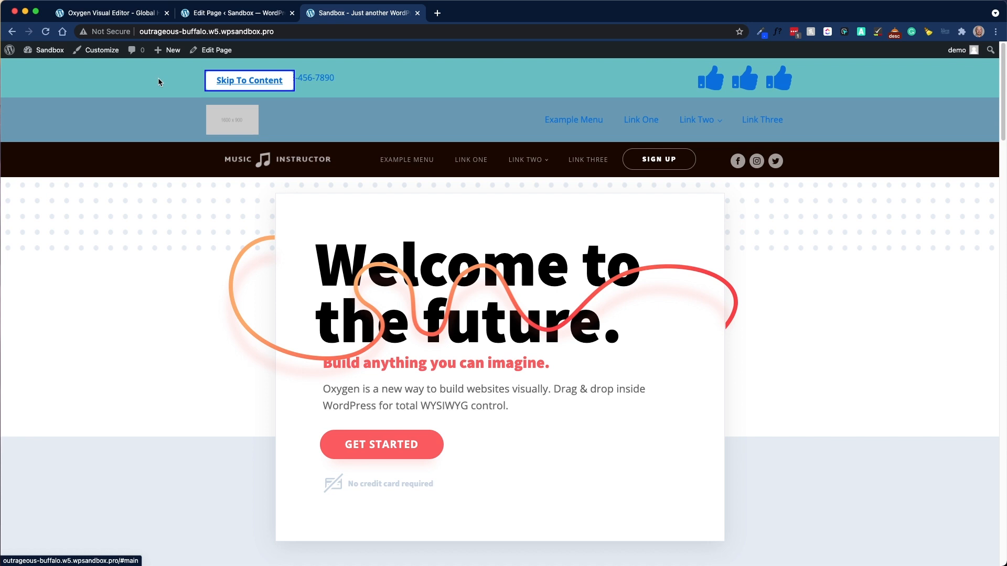
click(236, 83)
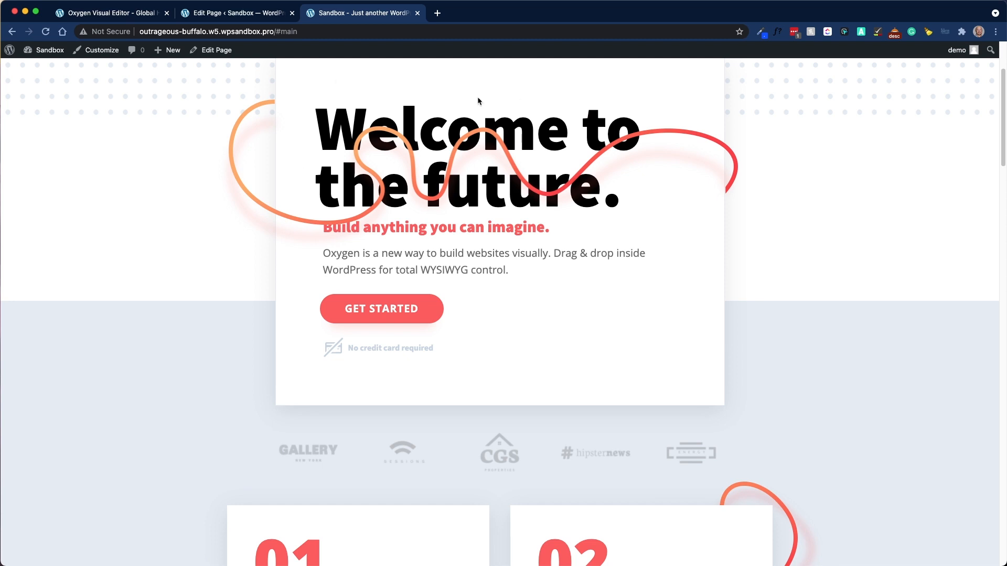
key(Tab)
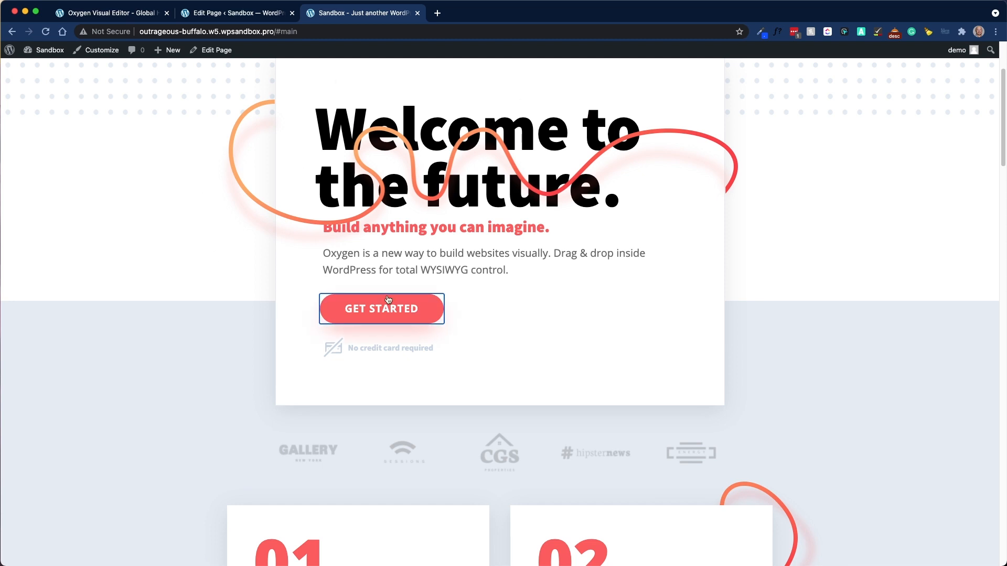
Go back to the page header and move keyboard focus from Skip To Content through the header links to Link Three.
scroll(404, 323, up, 1)
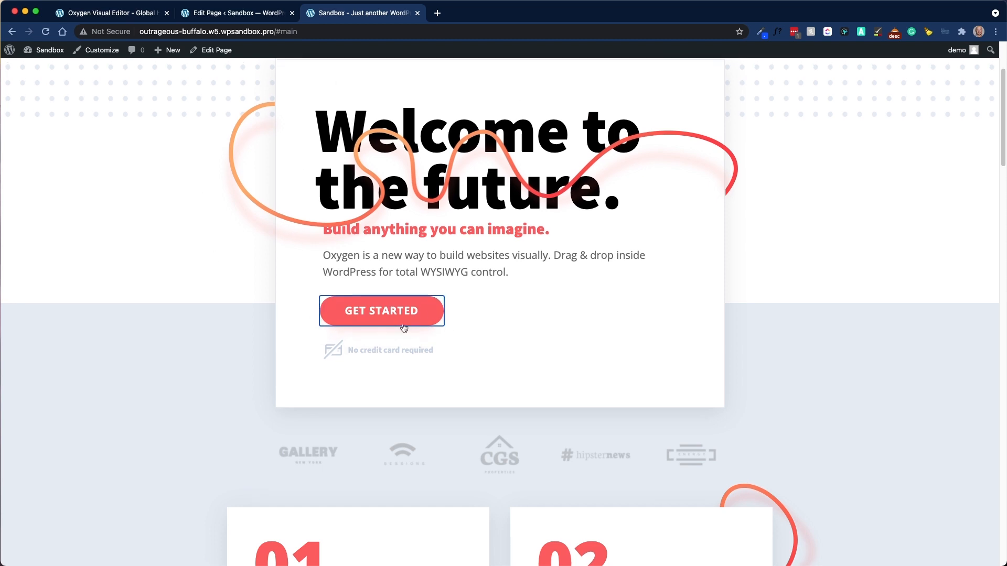
scroll(377, 313, up, 3)
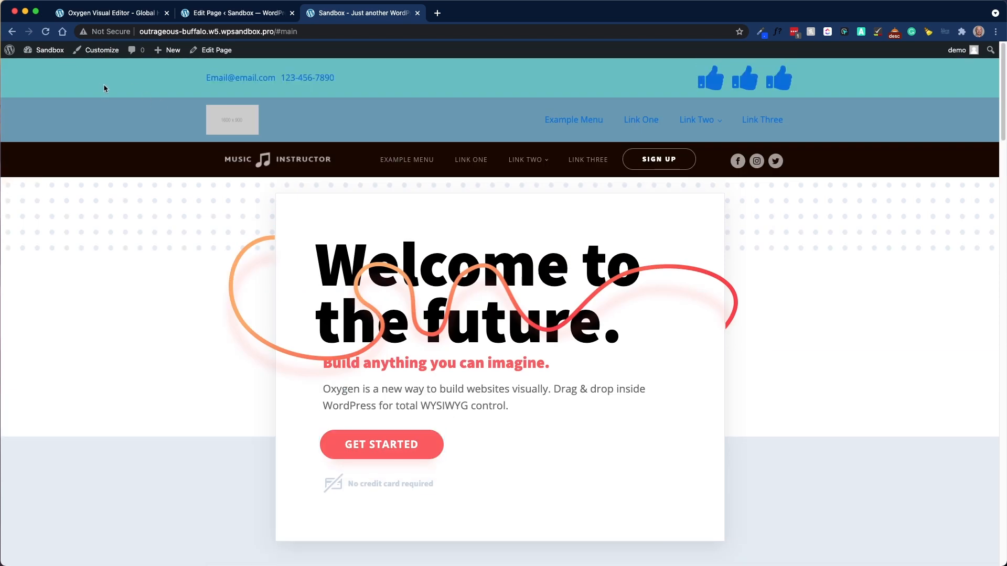
key(Tab)
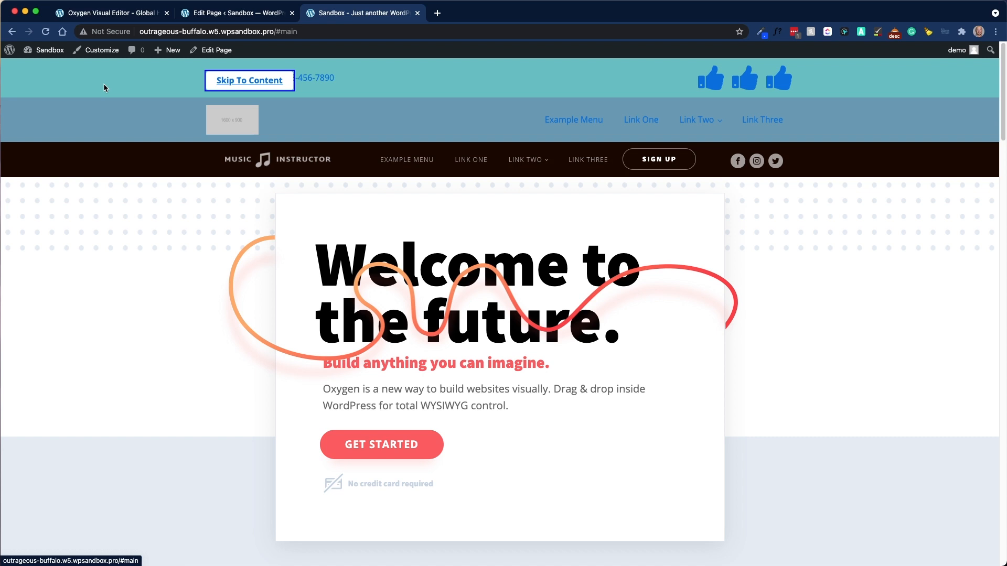
key(Tab)
key(Tab)
key(Tab)
key(Tab)
key(Tab)
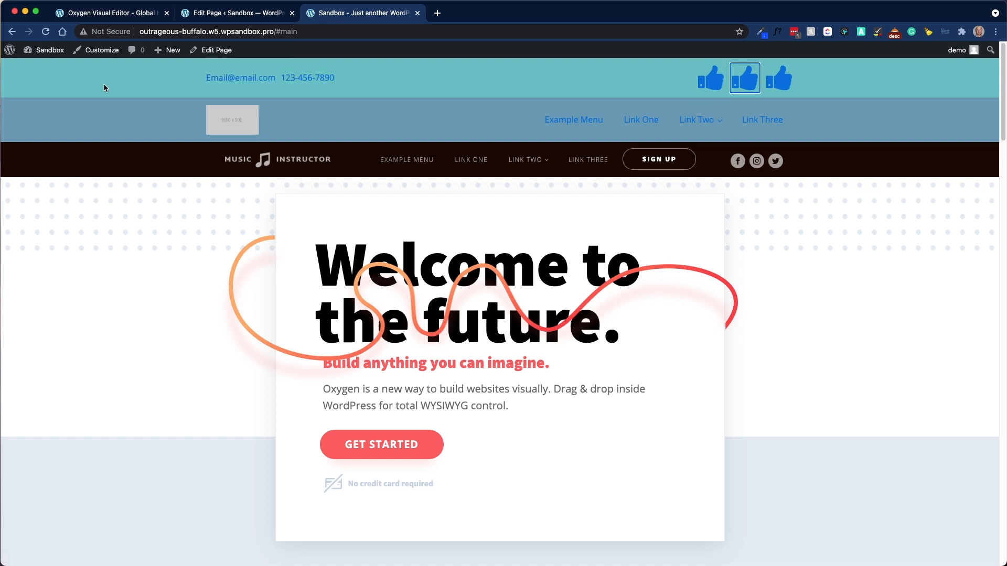
key(Tab)
key(Tab)
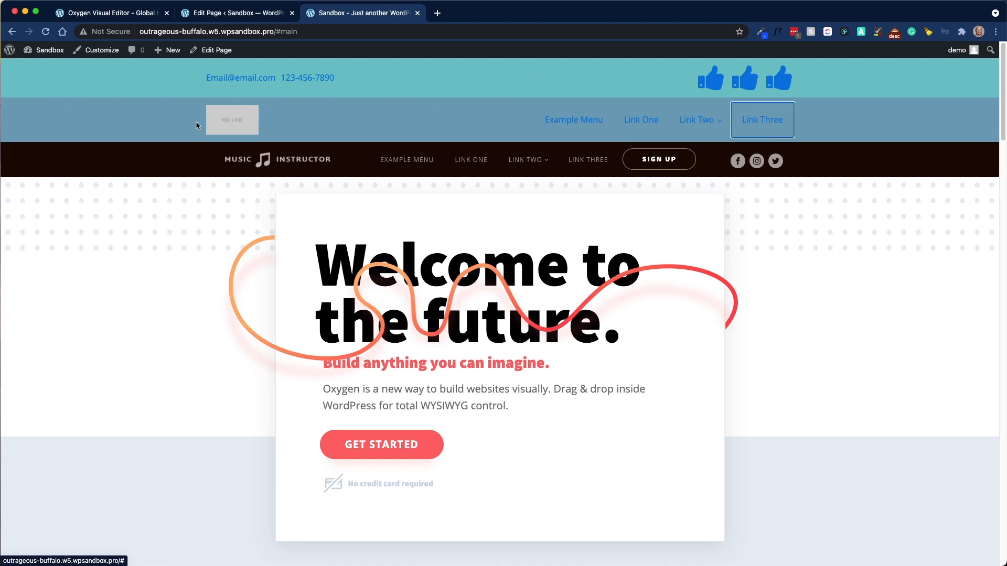
Return to the Oxygen editor and review the Skip To Content link's Transform settings and its tabindex and aria-label attributes.
click(164, 2)
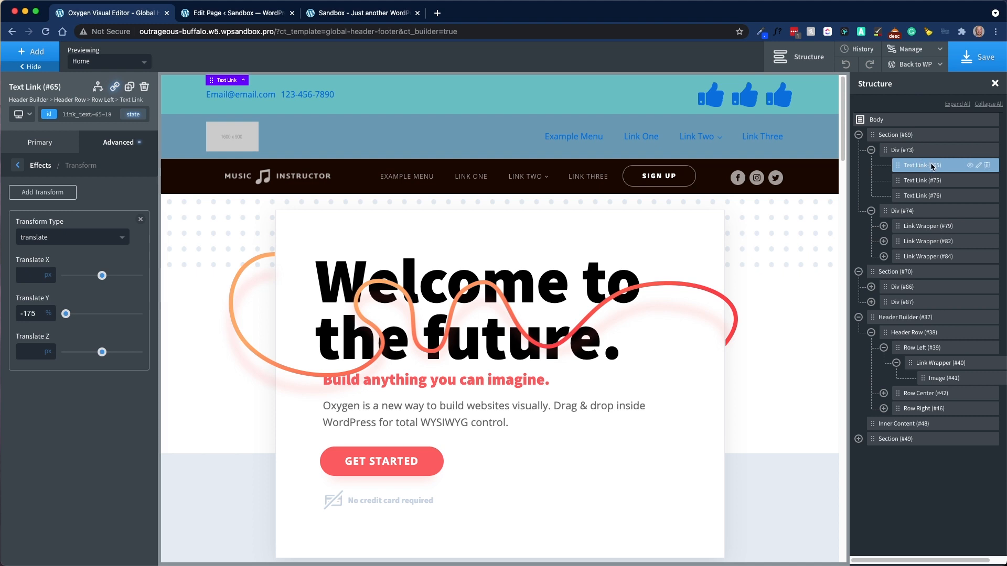
click(17, 165)
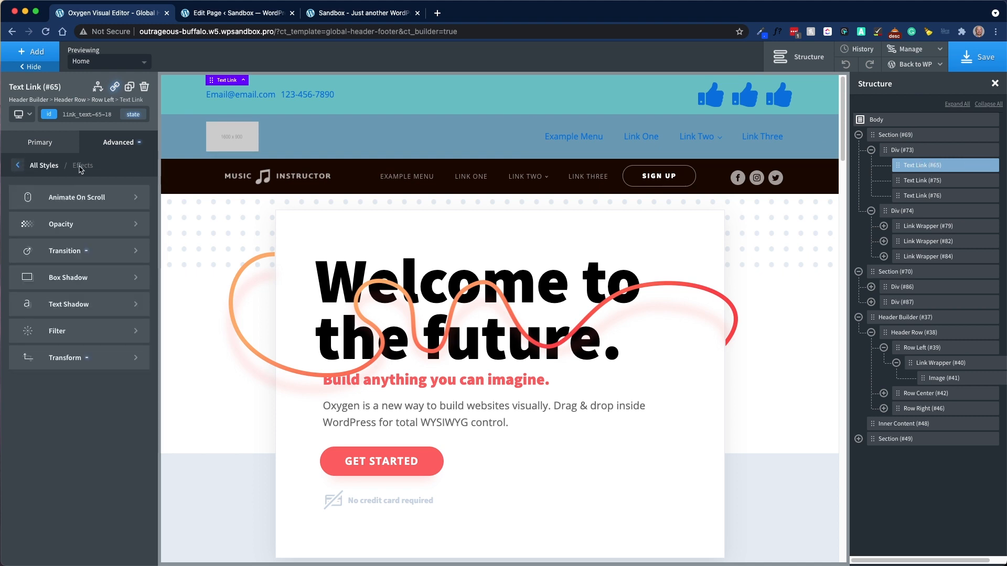
click(102, 355)
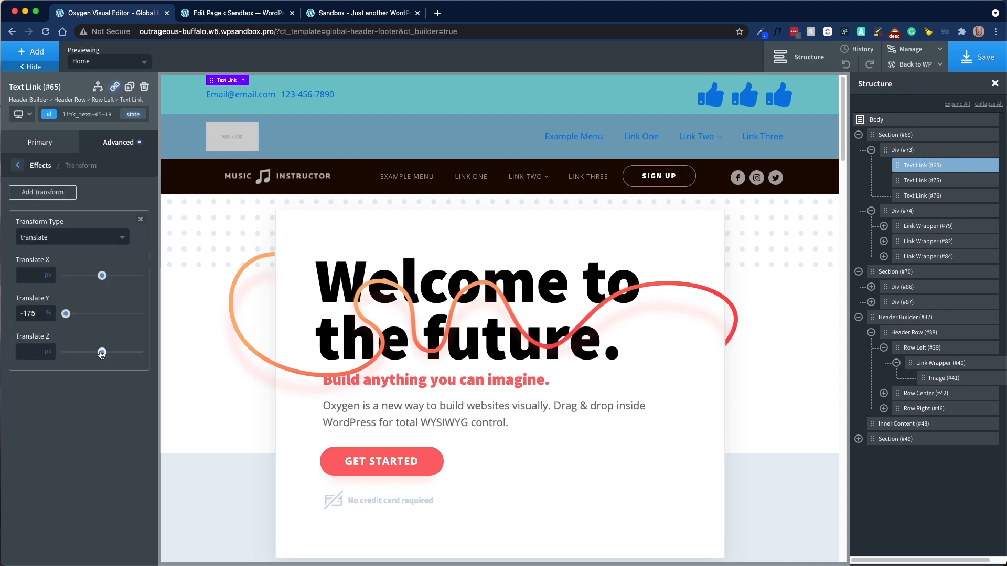
click(18, 165)
click(18, 165)
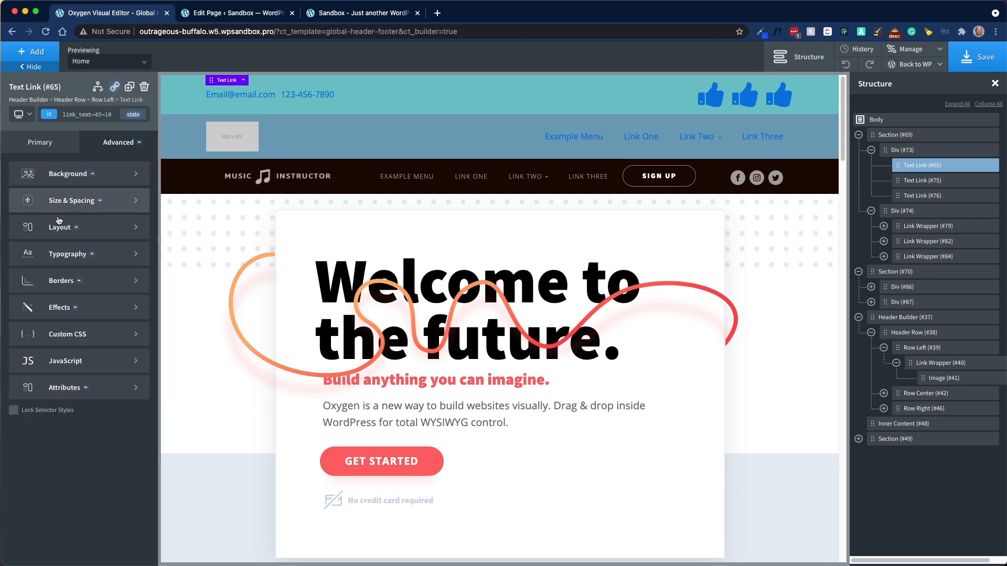
click(82, 388)
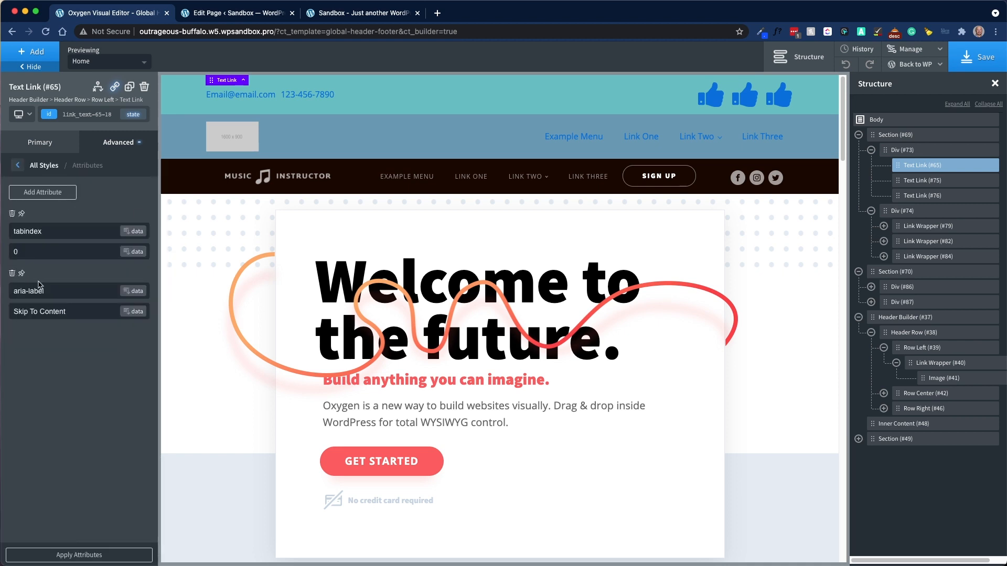
Check the page-level Scripts settings for the Smooth Scroll to Hash Links option.
click(930, 52)
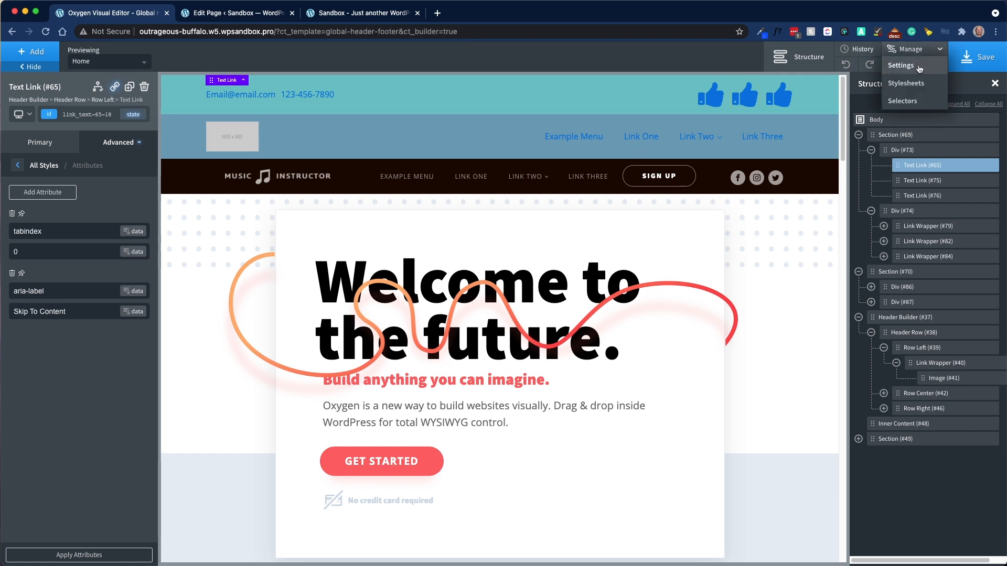
click(900, 66)
click(918, 116)
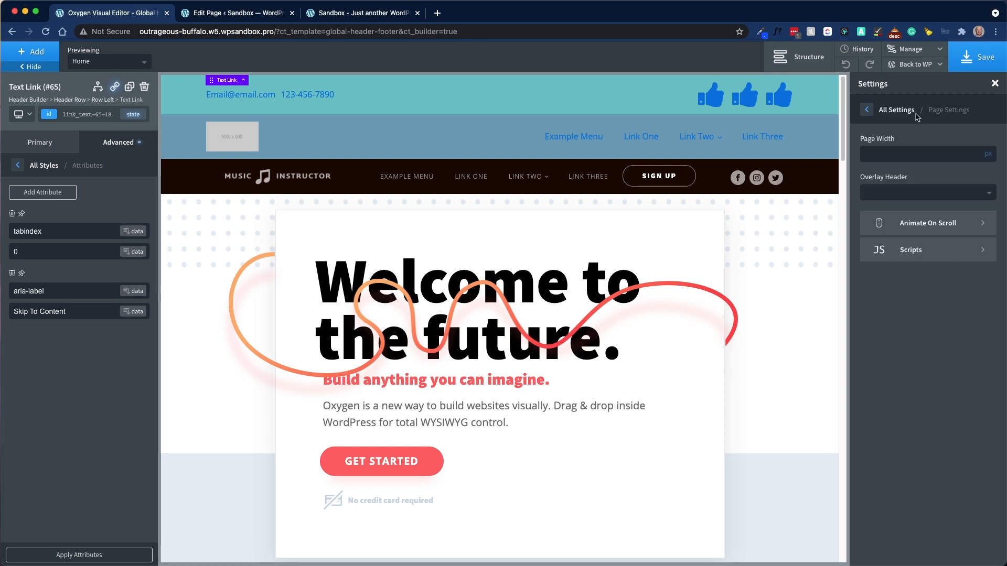
click(891, 257)
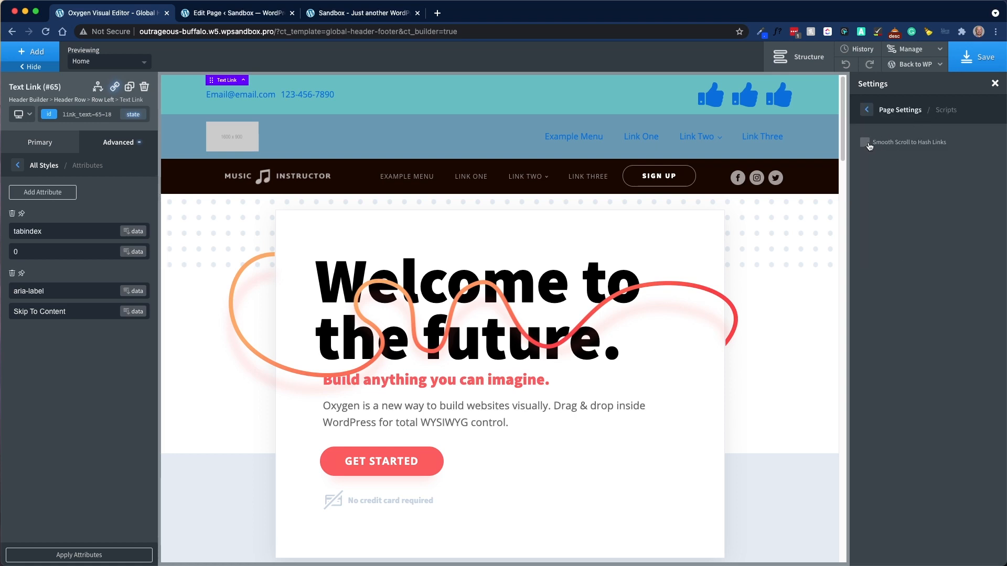
click(868, 110)
click(868, 110)
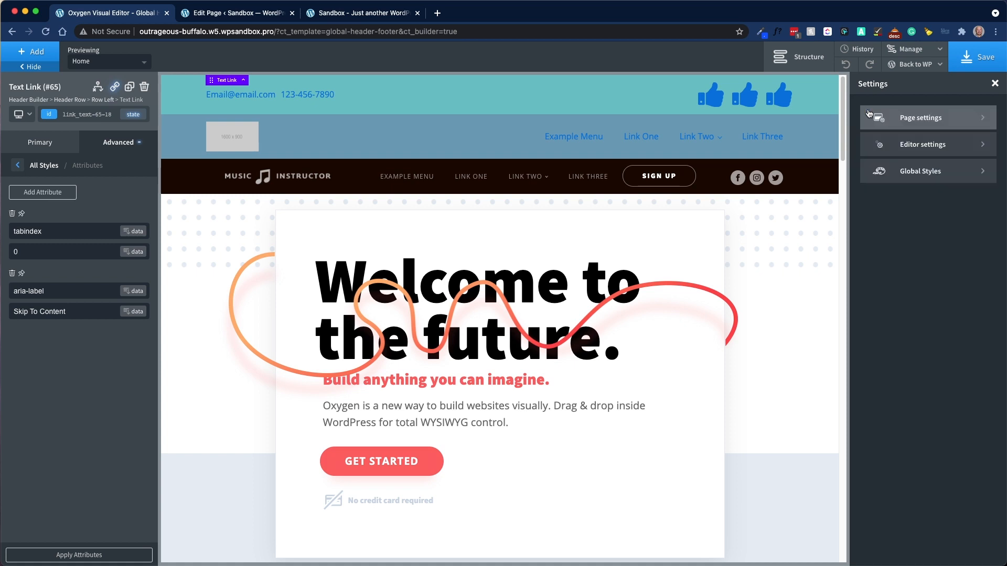
Enable Smooth Scroll to Hash Links in the Scripts section of Global Styles and save.
click(892, 172)
click(926, 370)
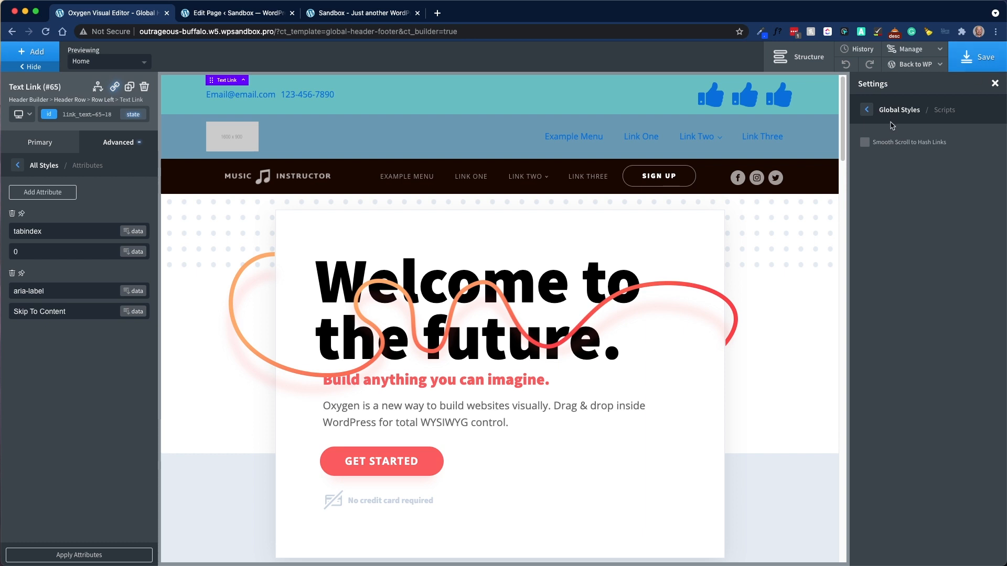
click(865, 143)
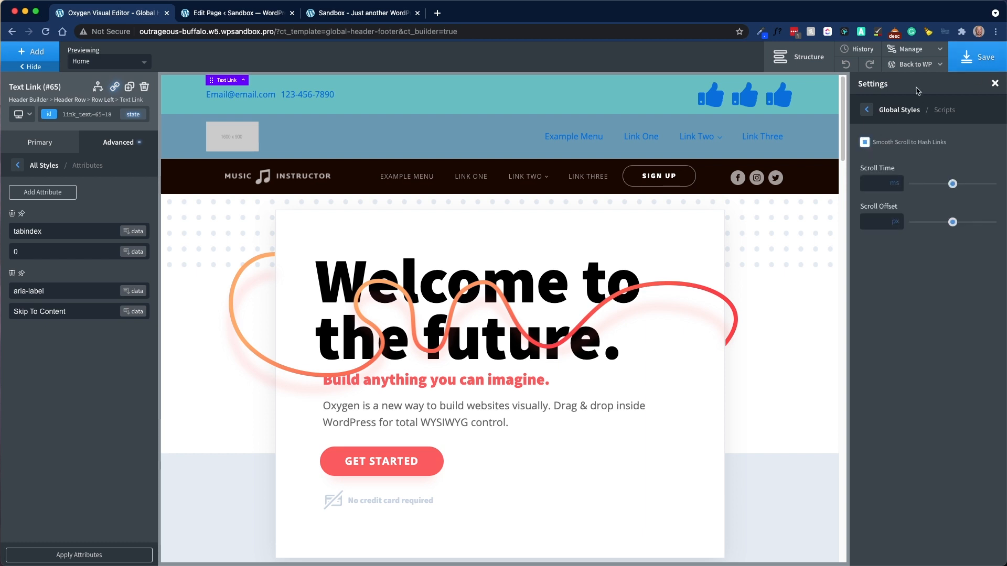
click(973, 56)
Reload the front-end page, follow the Skip To Content link by keyboard to test smooth scrolling, and bring focus back to the header links.
click(336, 13)
click(81, 47)
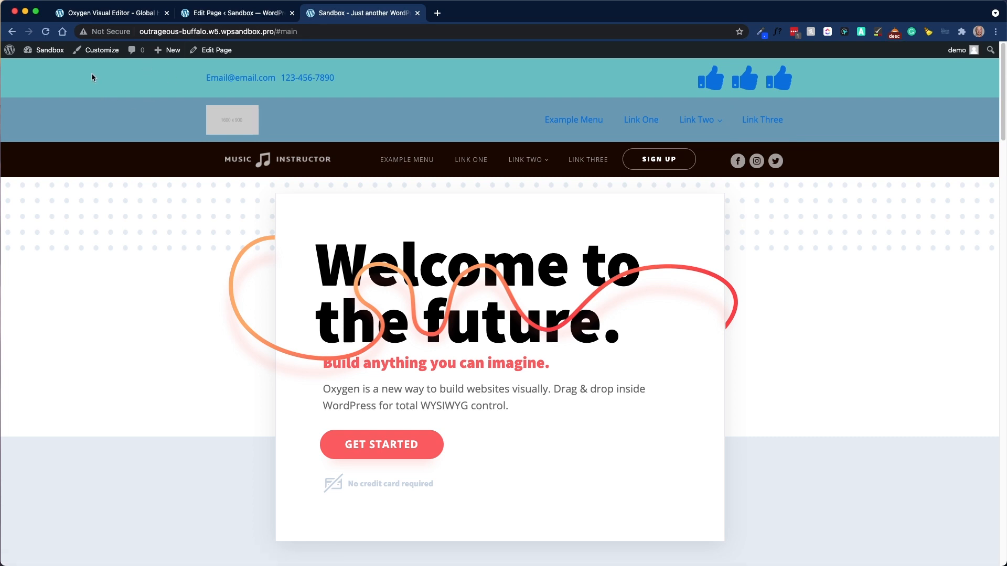
key(Tab)
key(Return)
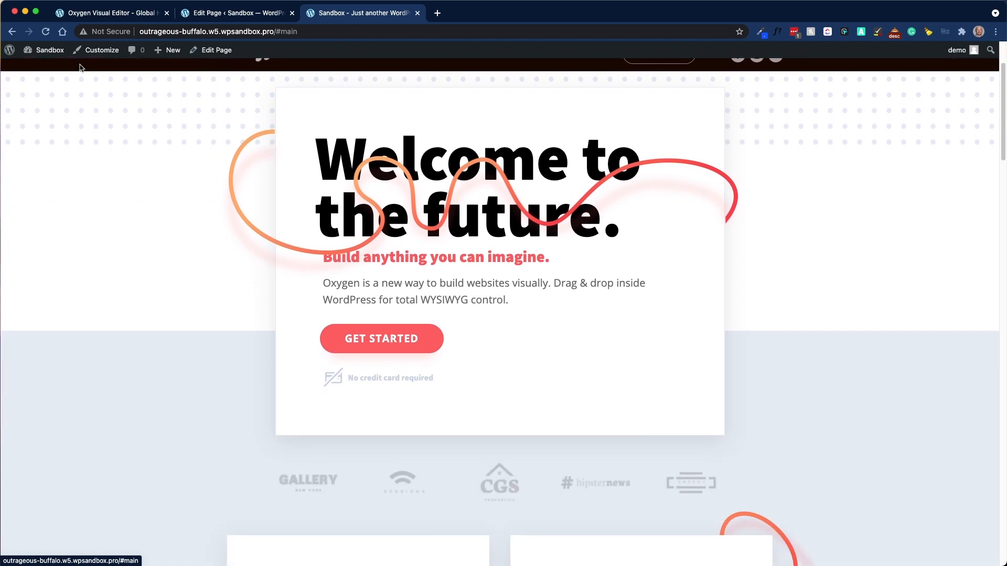
key(shift+Tab)
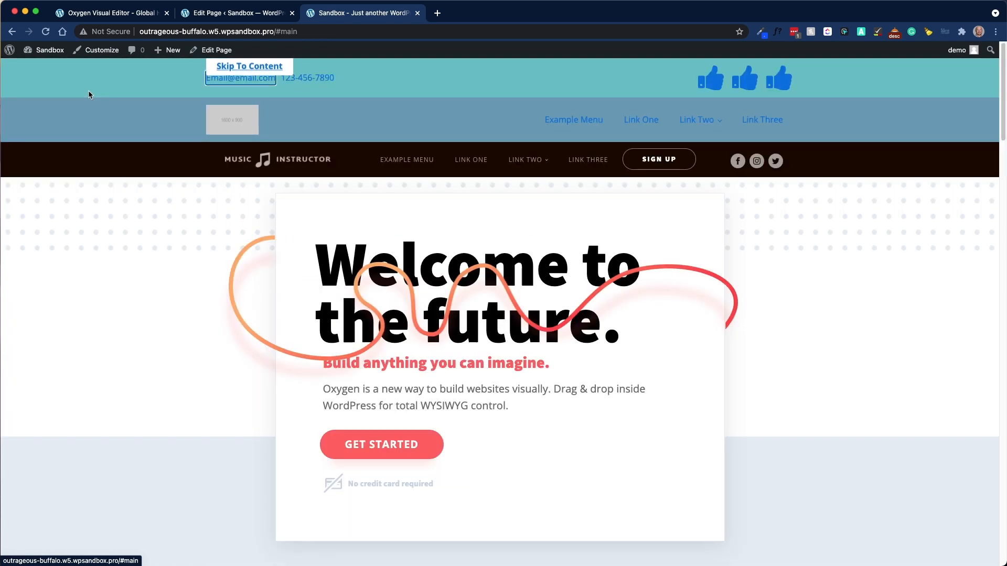
key(Tab)
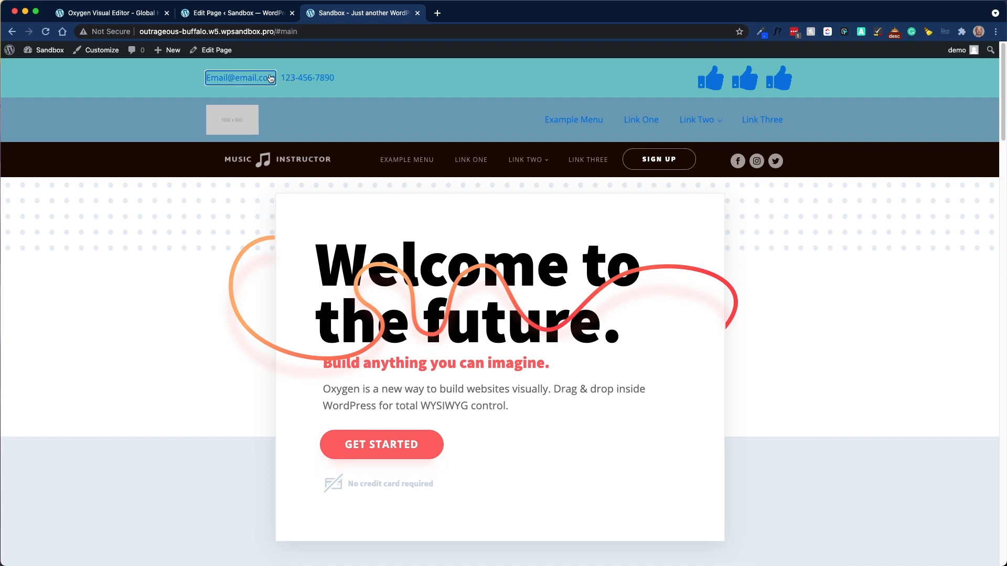
Load the front-end page without the #main anchor and move keyboard focus to the Skip To Content link.
click(236, 13)
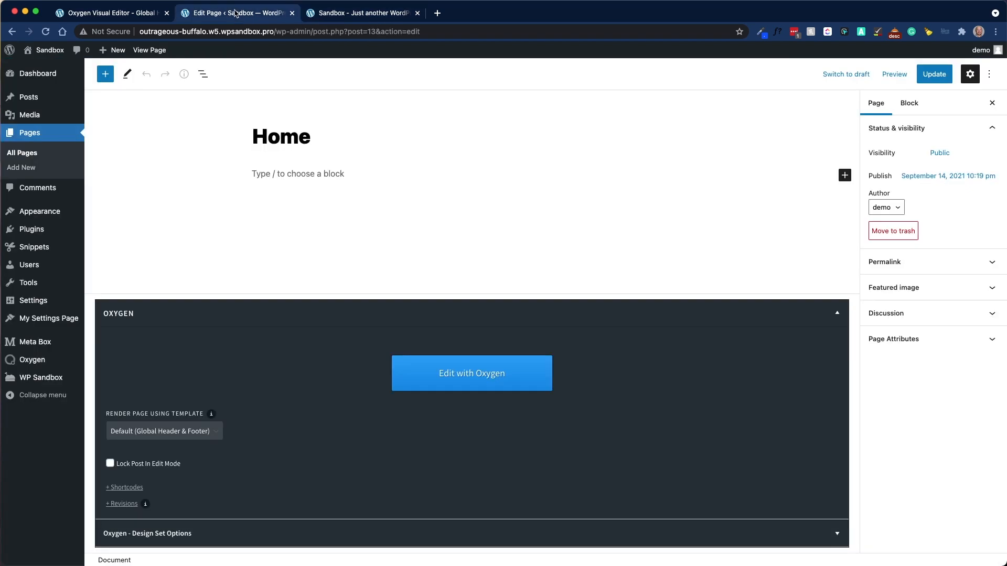
click(112, 15)
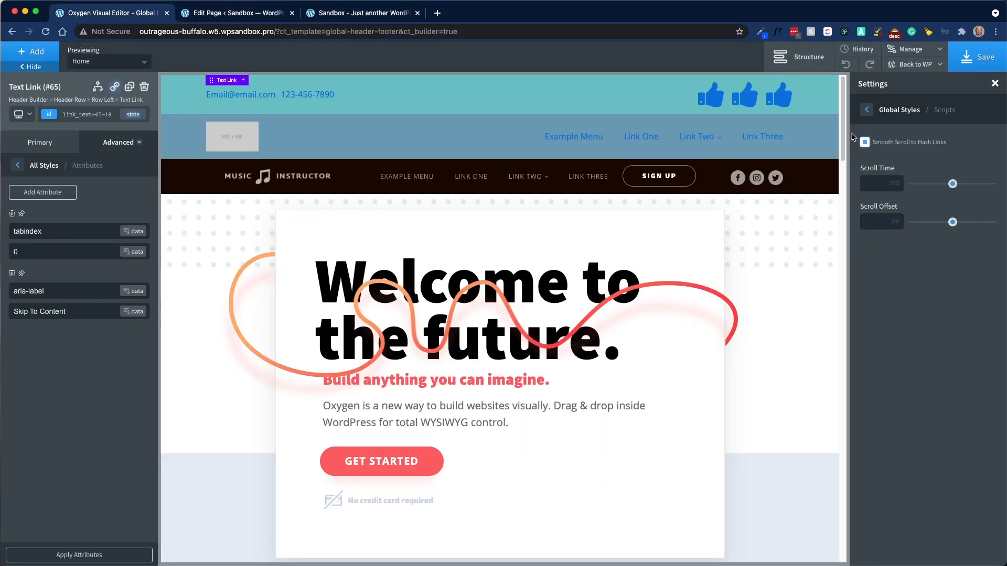
click(362, 13)
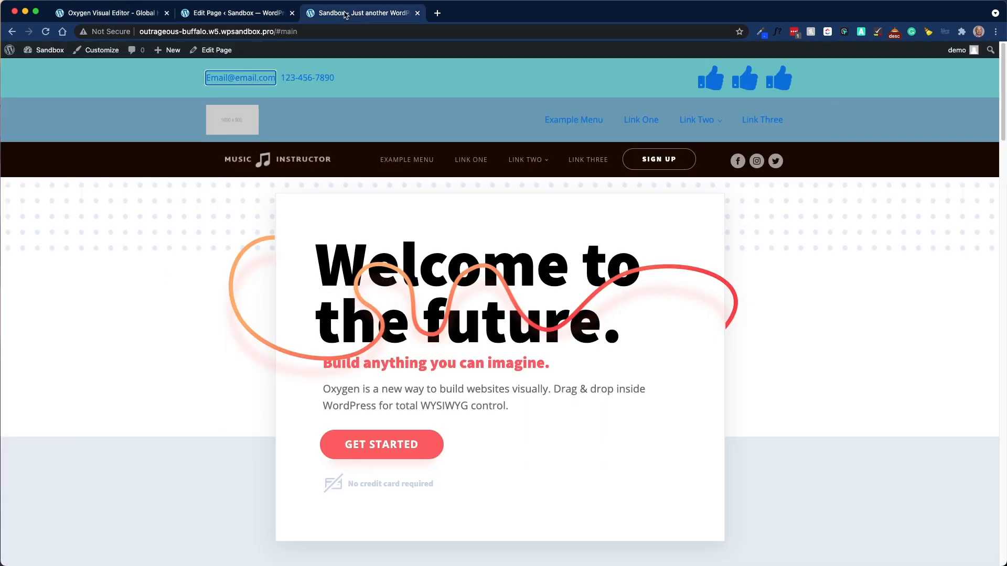
drag(297, 32, 277, 32)
key(BackSpace)
key(Return)
key(Tab)
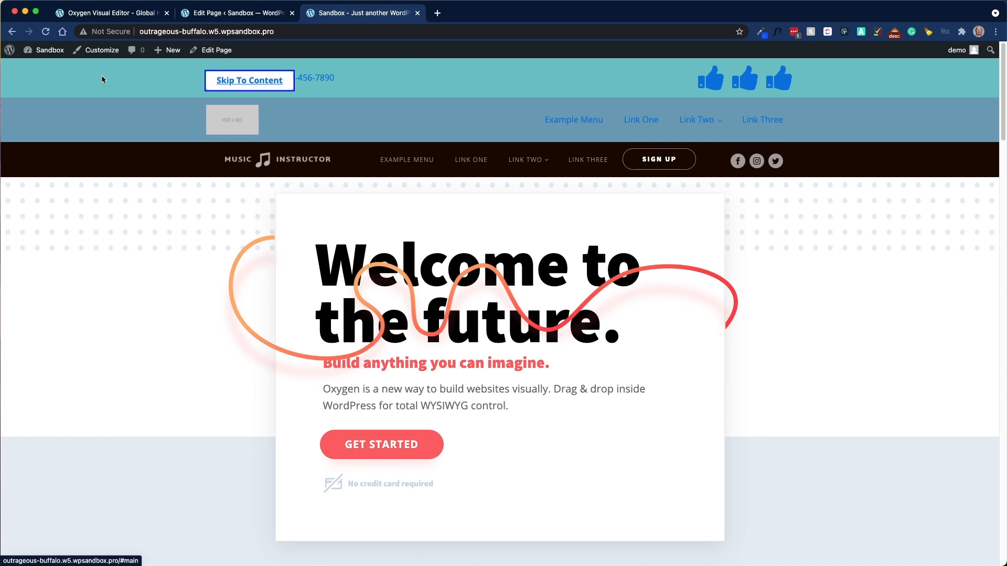
Follow the focused Skip To Content link with smooth scrolling active and advance keyboard focus to check which element receives it.
key(Return)
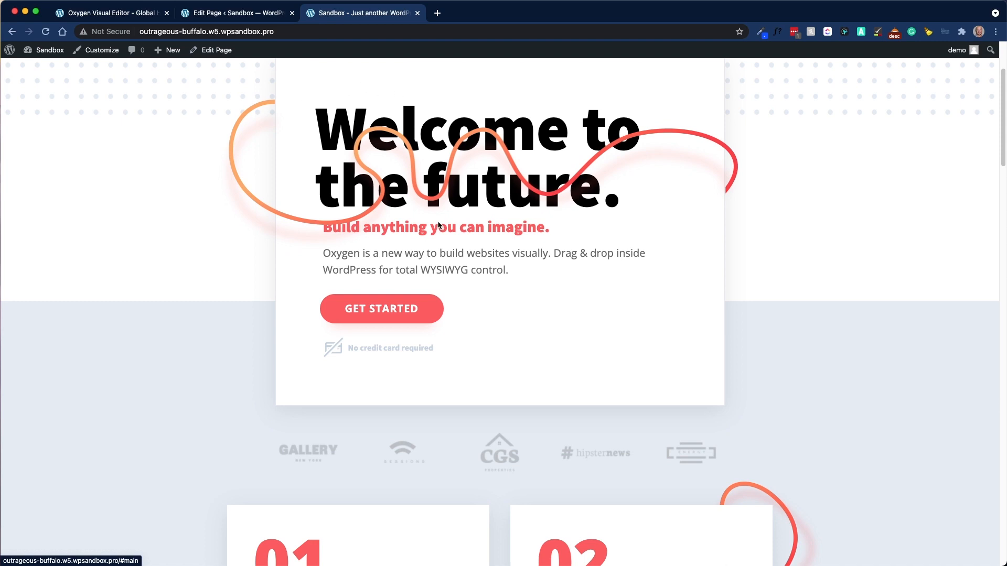
scroll(438, 223, up, 3)
key(Tab)
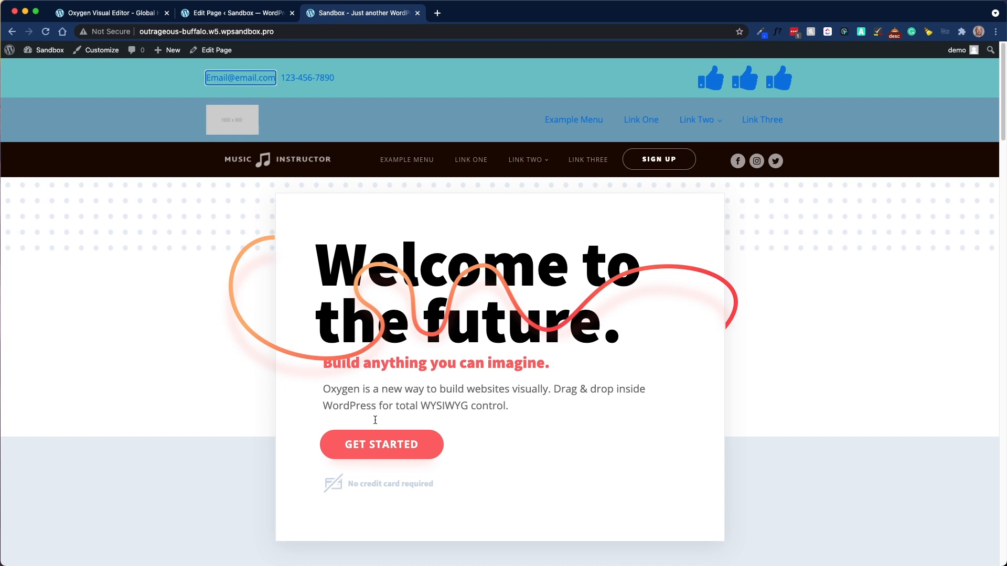
Disable Smooth Scroll to Hash Links in the Global Styles scripts settings of the Oxygen editor and save.
click(94, 14)
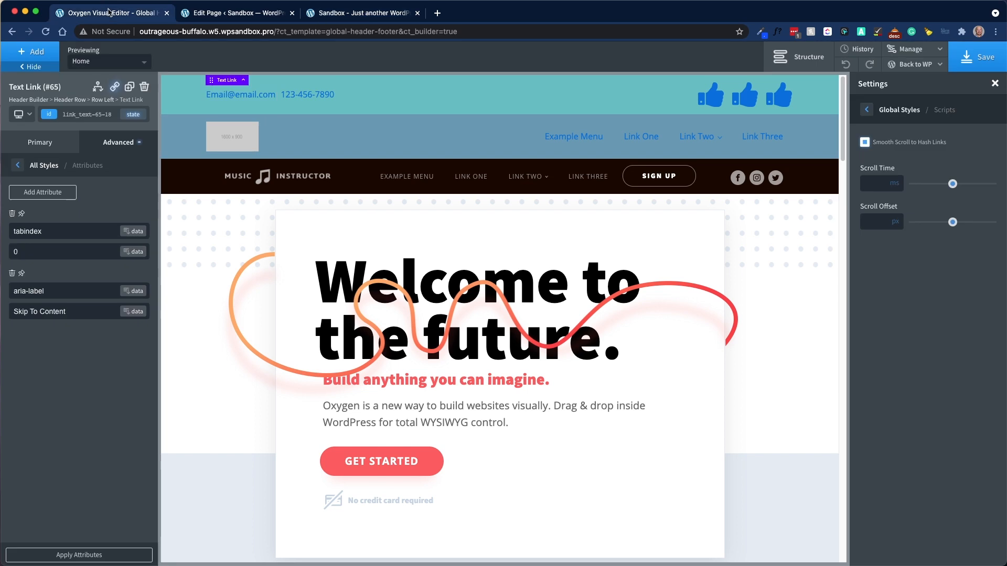
click(865, 142)
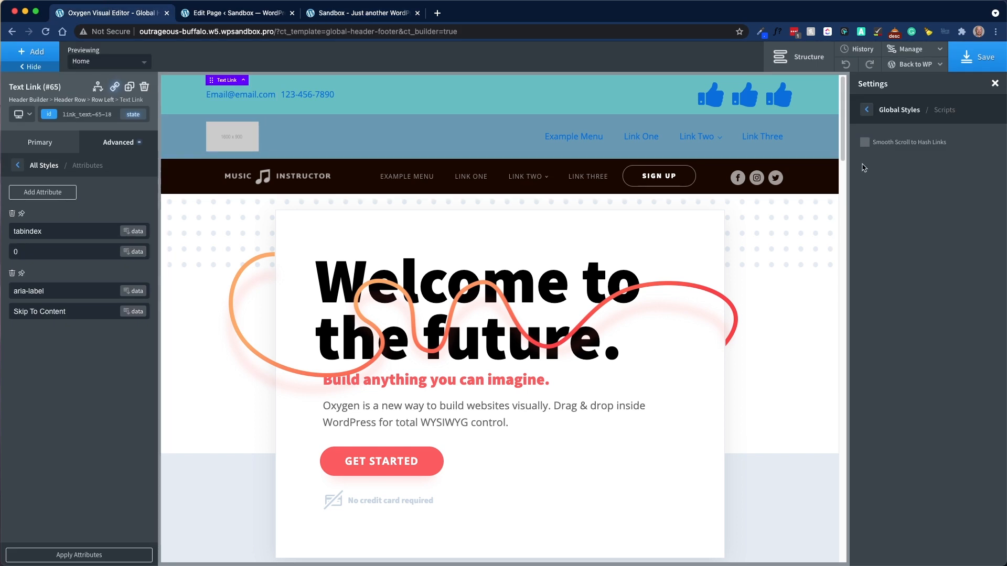
click(977, 56)
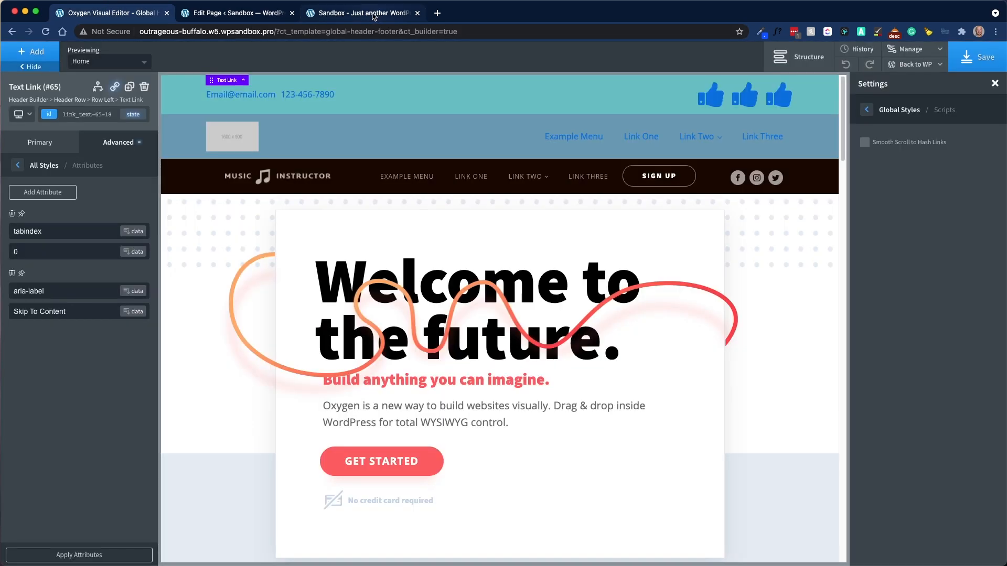
Reload the front-end page, test the Skip To Content link and the following focus target by keyboard, and return to the Oxygen editor.
click(374, 14)
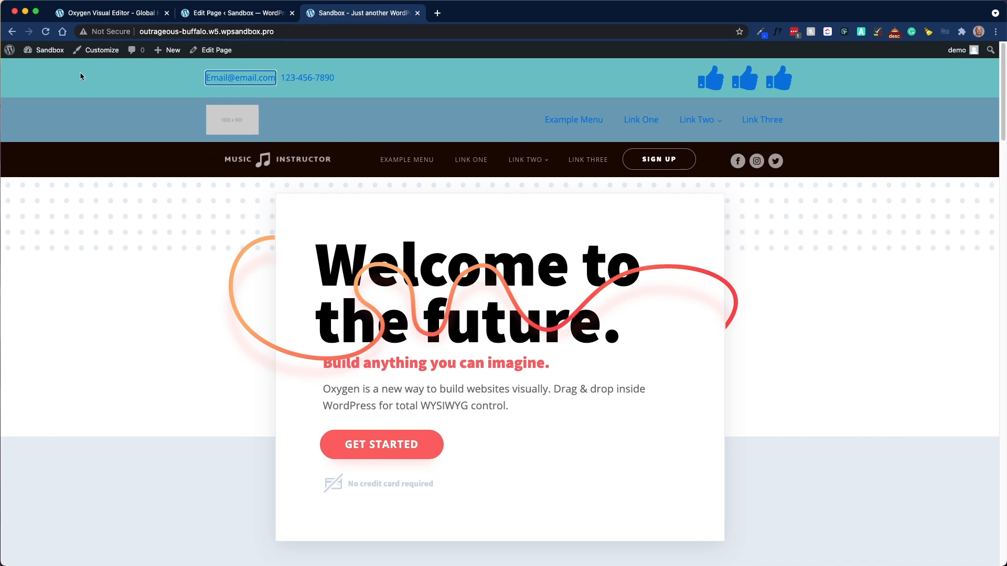
click(46, 31)
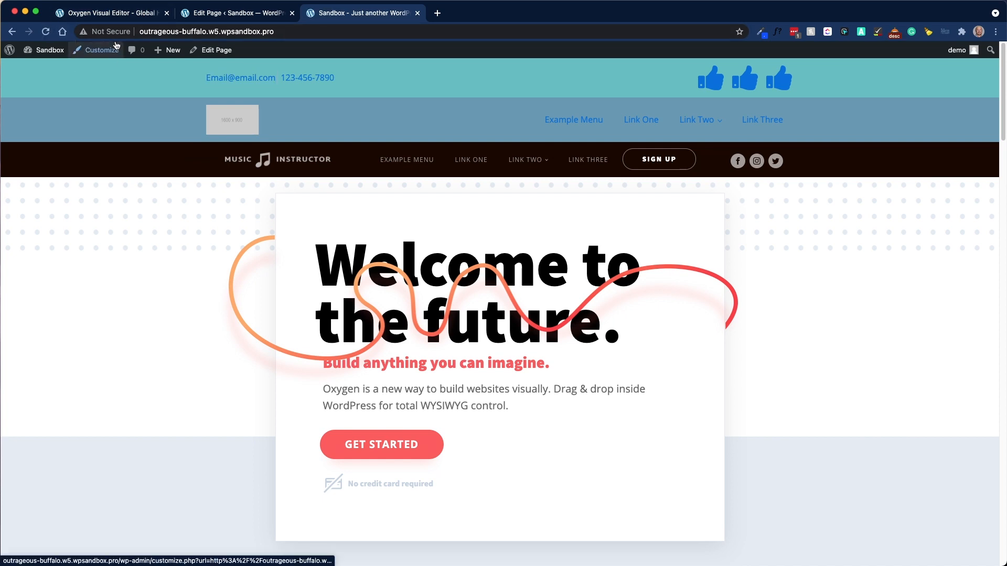
key(Tab)
key(Return)
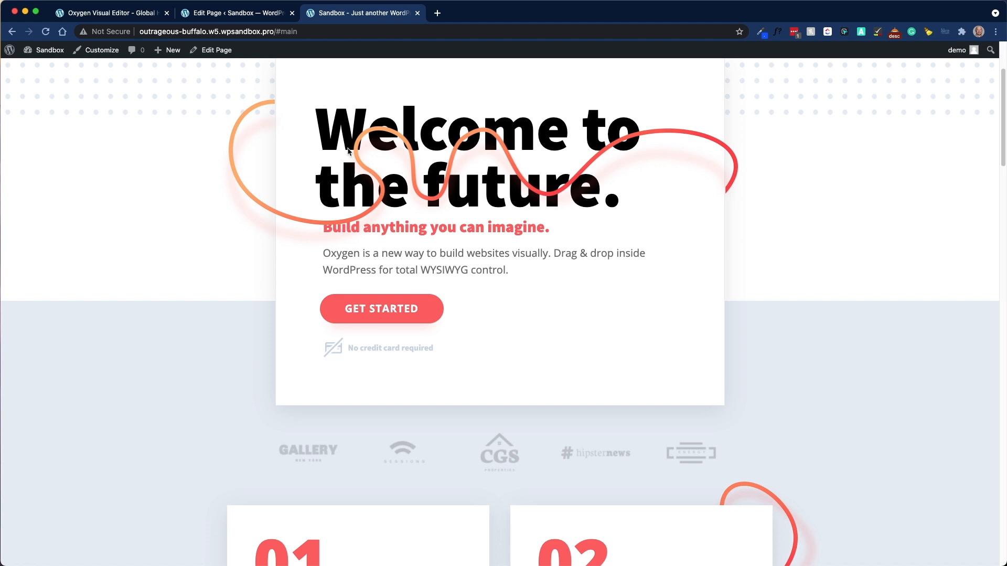
key(Tab)
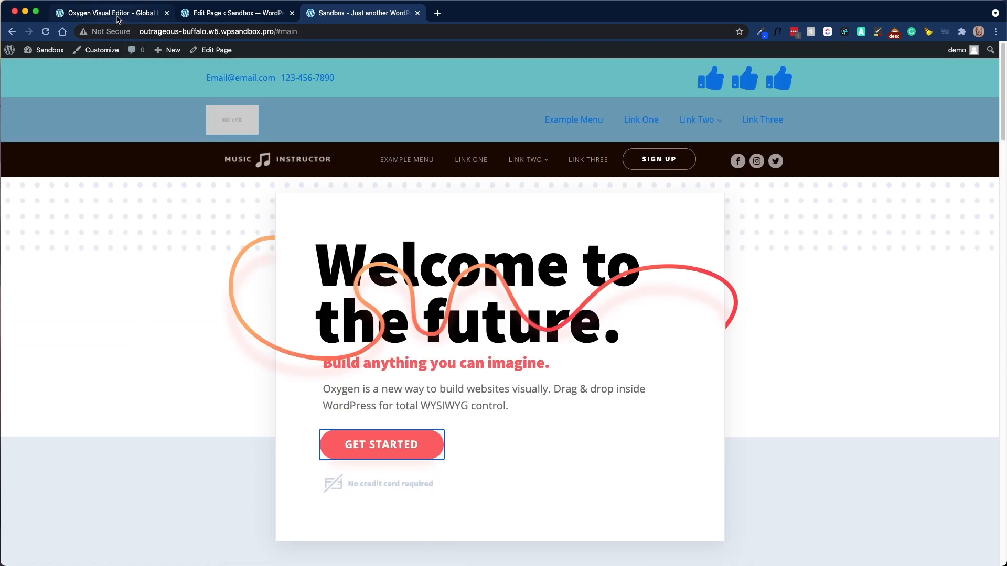
click(118, 15)
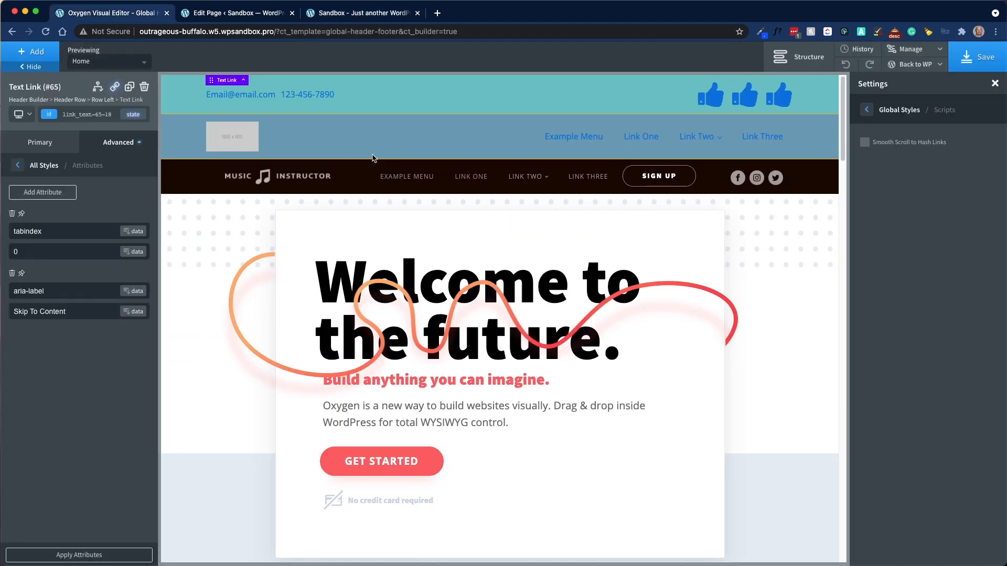